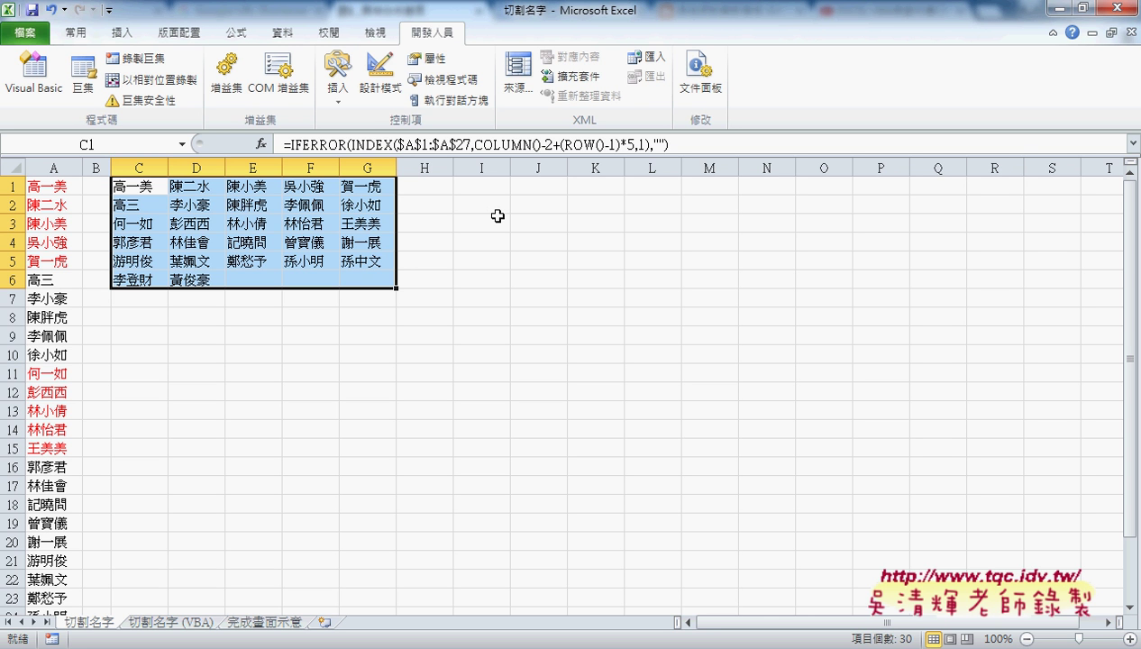
Step: Open the Function Arguments for cell C1's INDEX formula in its array form
click(151, 186)
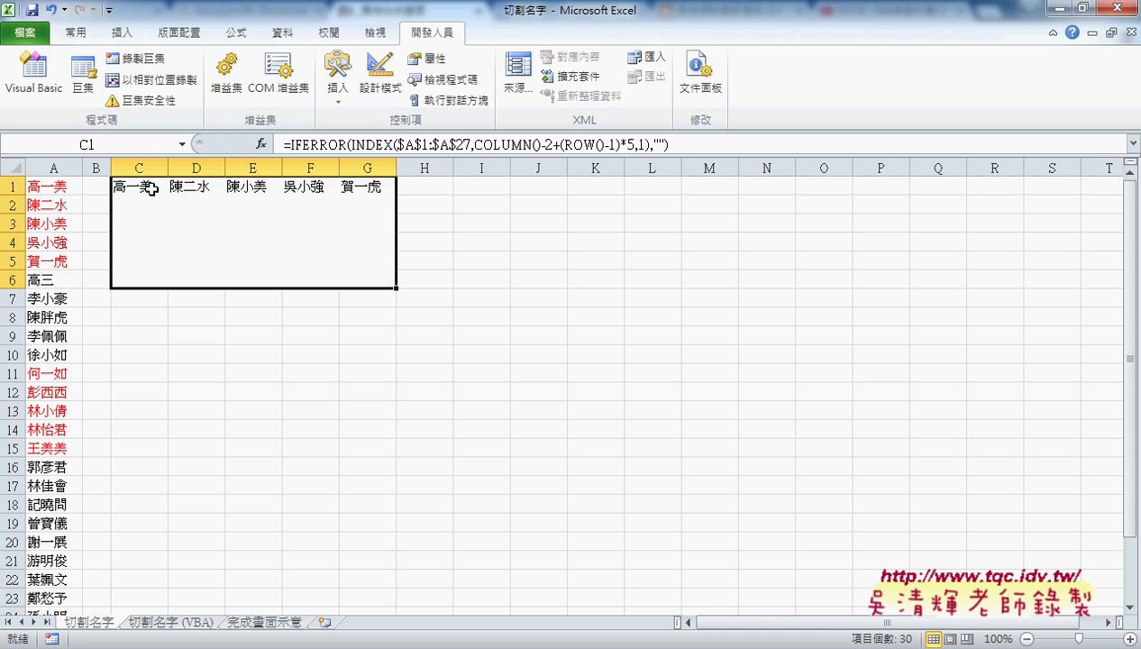
click(370, 147)
click(261, 144)
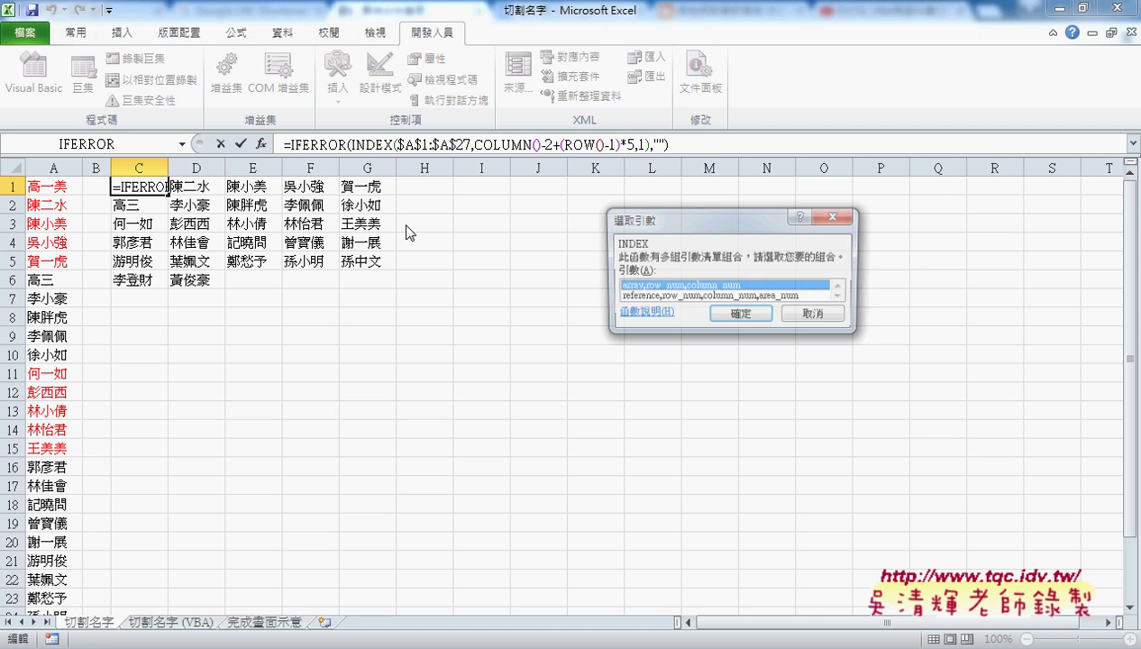
click(738, 325)
drag(662, 168, 620, 149)
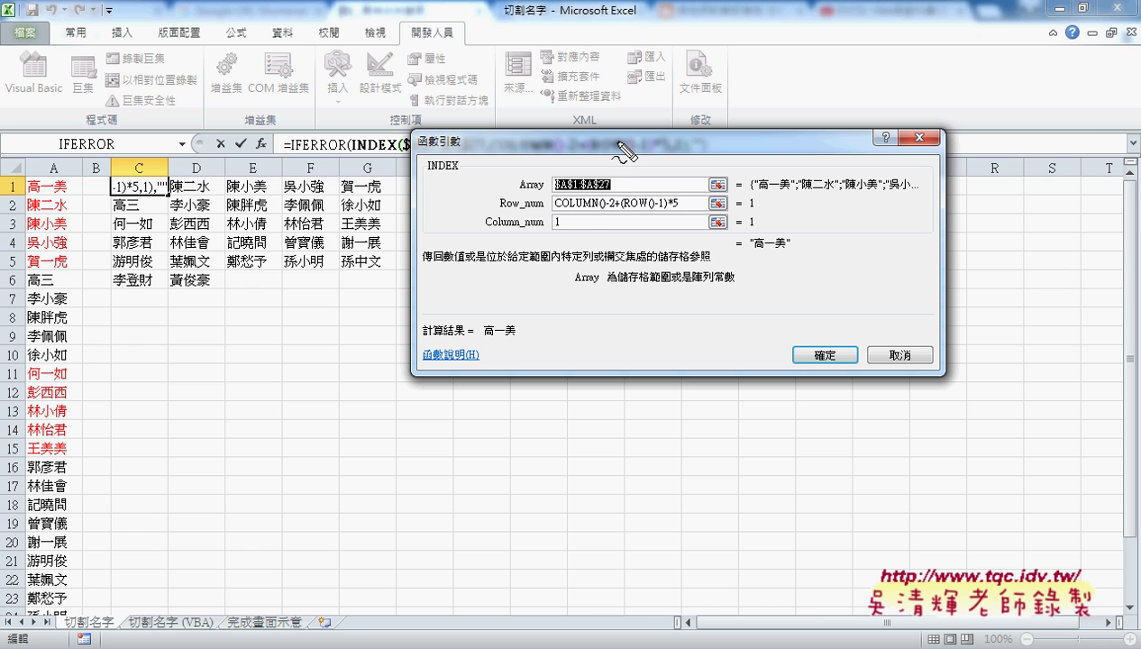
Step: Annotate the $A$1:$A$27 array and the COLUMN()-2+(ROW()-1) Row_num logic, then close unchanged
drag(599, 192, 602, 185)
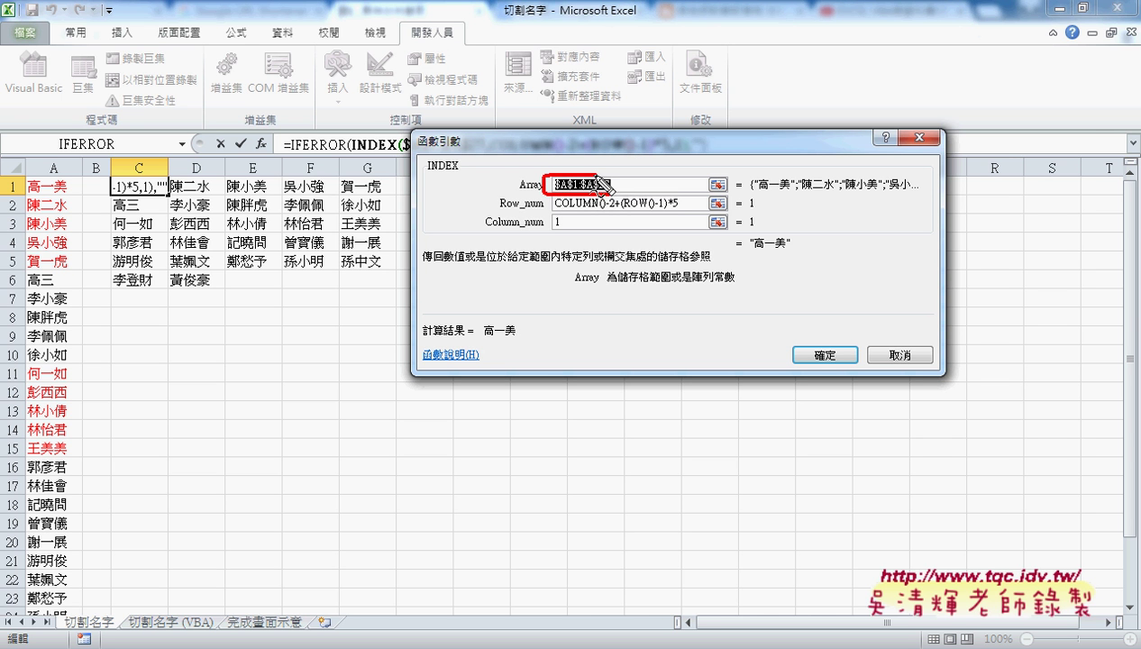
drag(20, 166, 25, 332)
drag(38, 148, 27, 331)
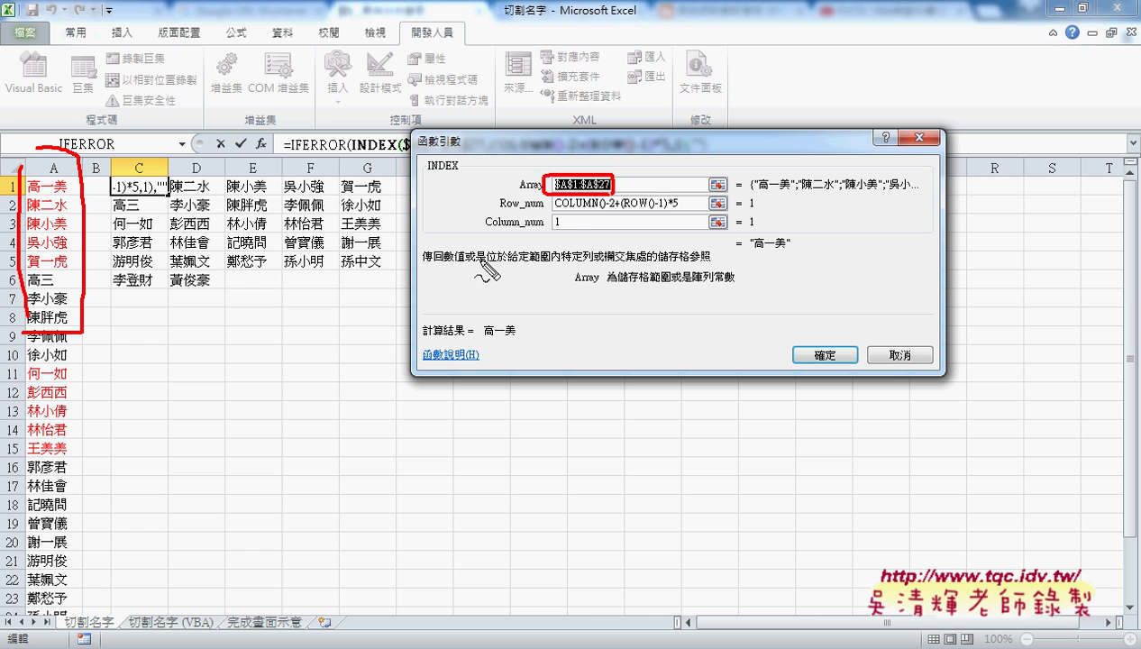
mouse_move(500, 208)
mouse_down()
mouse_move(513, 207)
mouse_move(501, 230)
mouse_up()
mouse_move(171, 200)
mouse_down()
mouse_move(117, 173)
mouse_move(182, 196)
mouse_up()
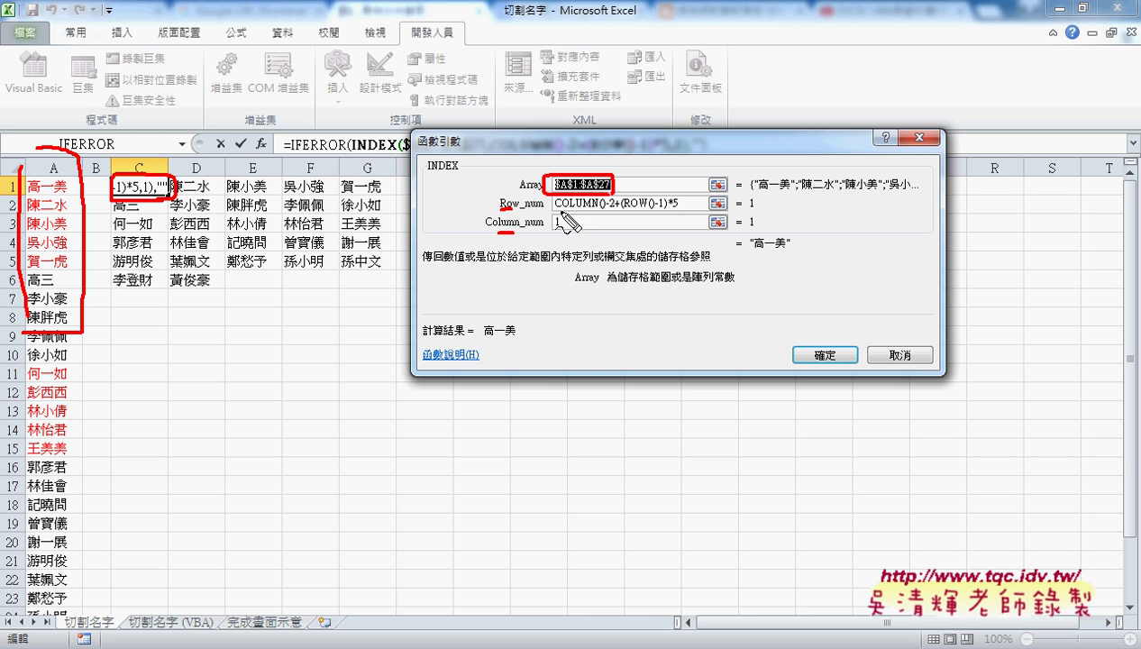
drag(553, 213, 620, 214)
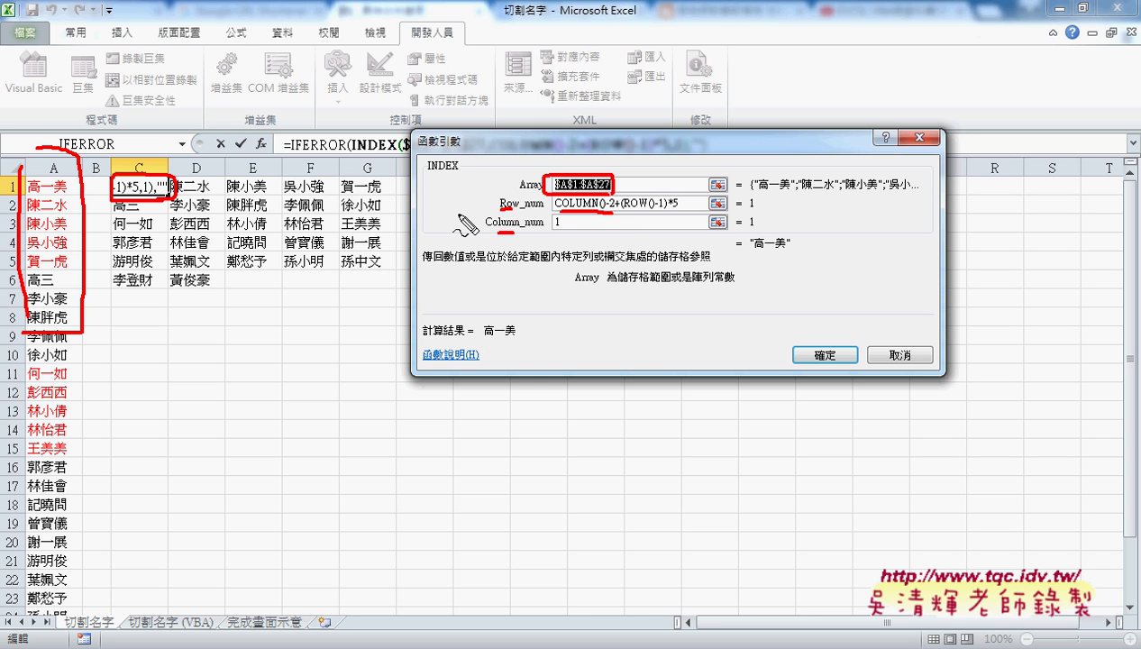
drag(137, 147, 137, 164)
drag(624, 213, 682, 221)
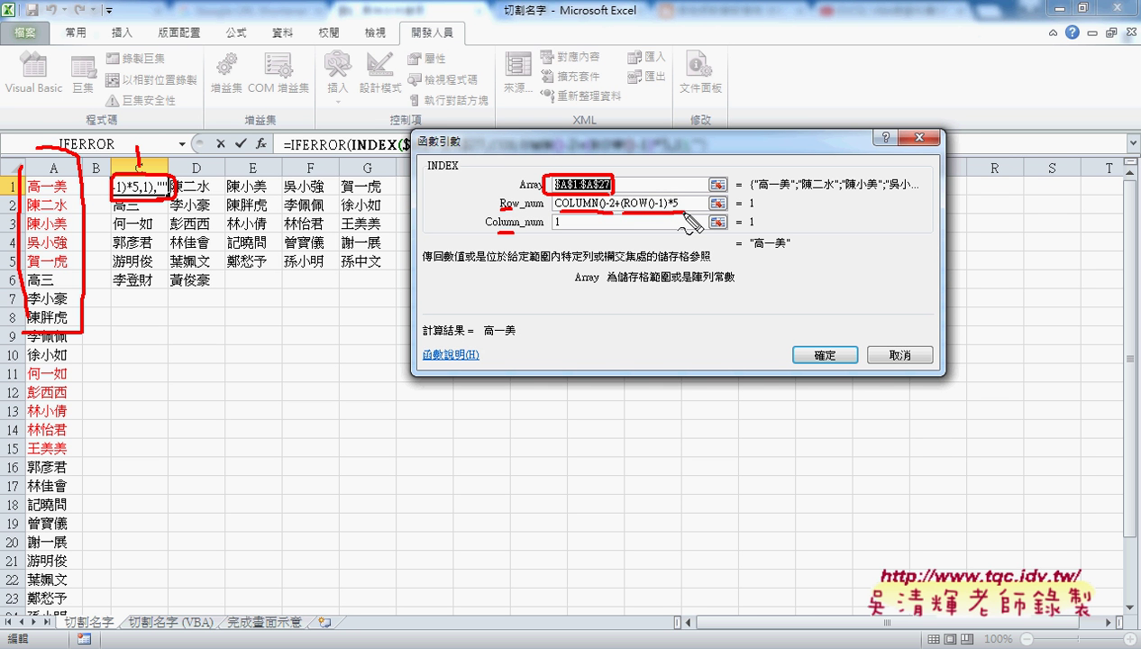
key(Escape)
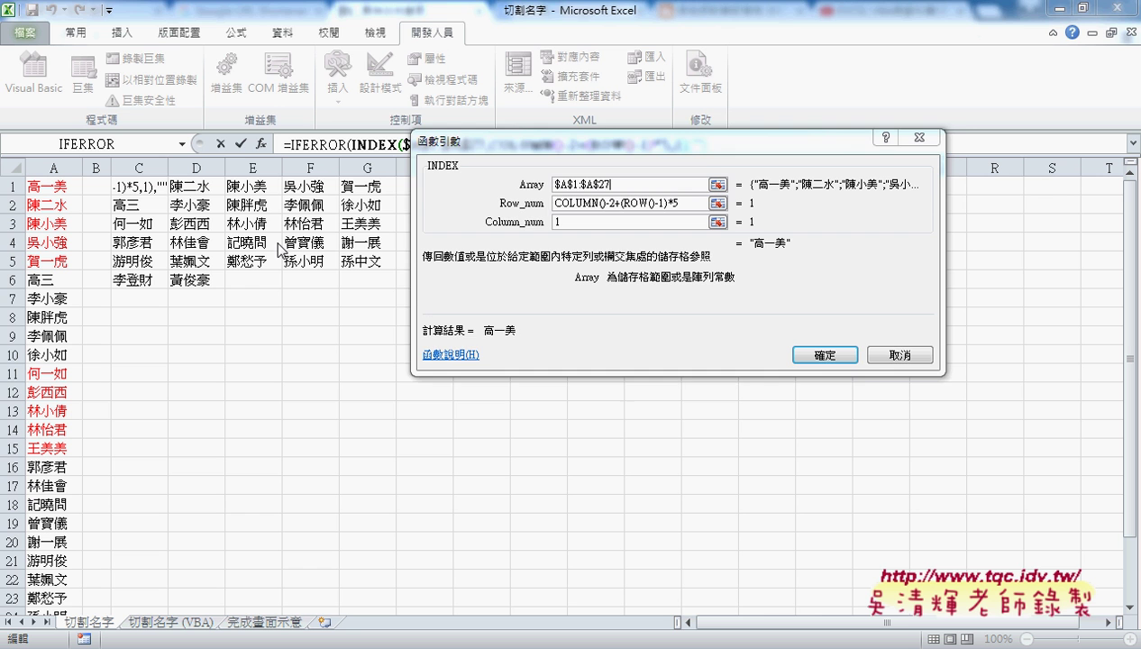
click(900, 355)
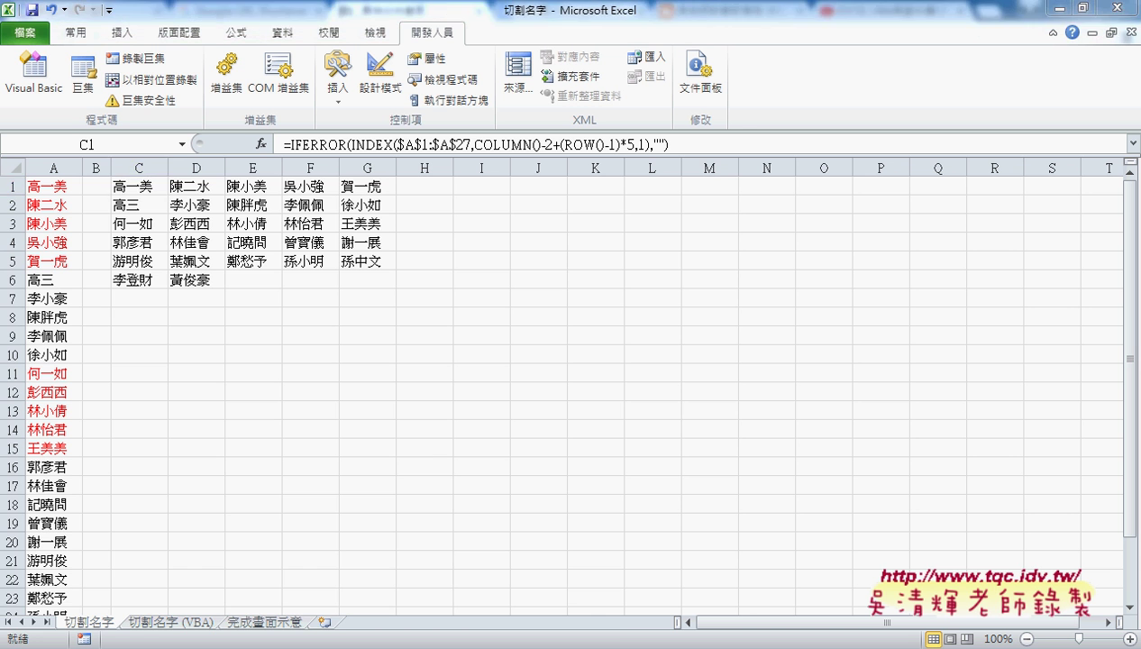
Step: Switch to the 問題05 workbook and toggle the header-row filter on and off
mouse_move(309, 647)
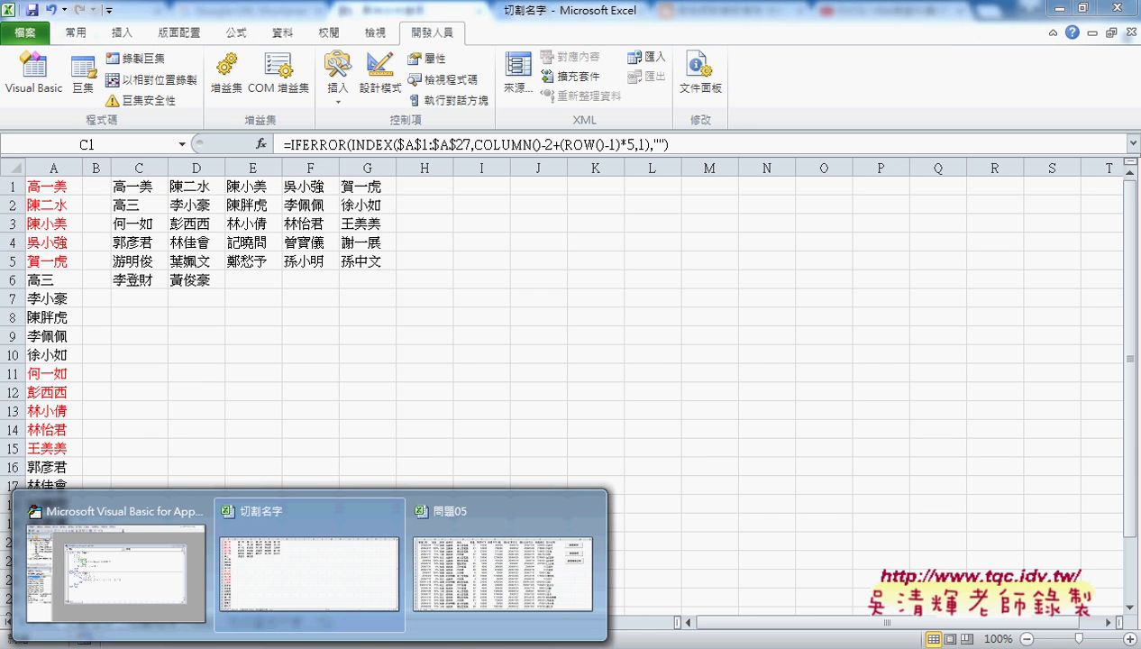
click(500, 589)
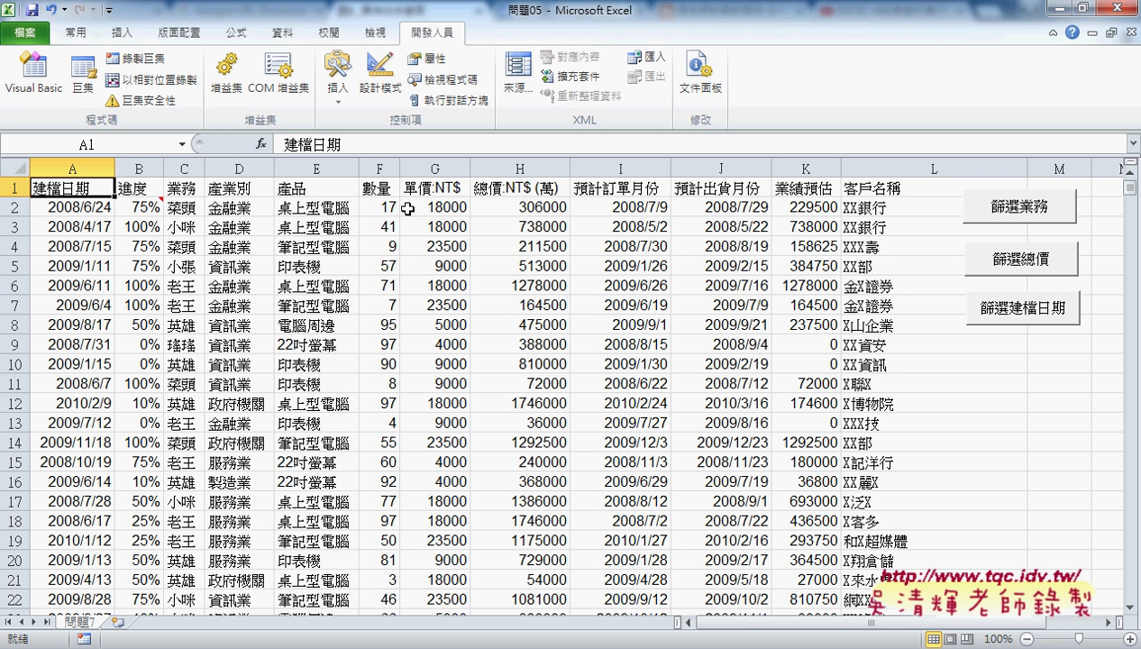
click(228, 188)
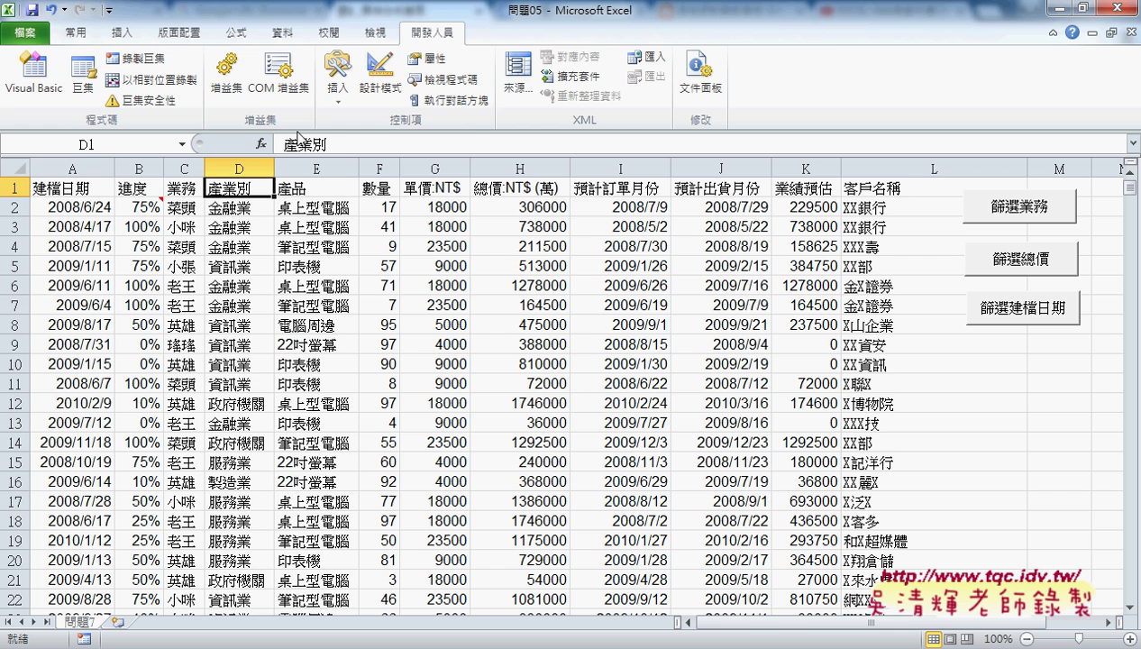
click(288, 36)
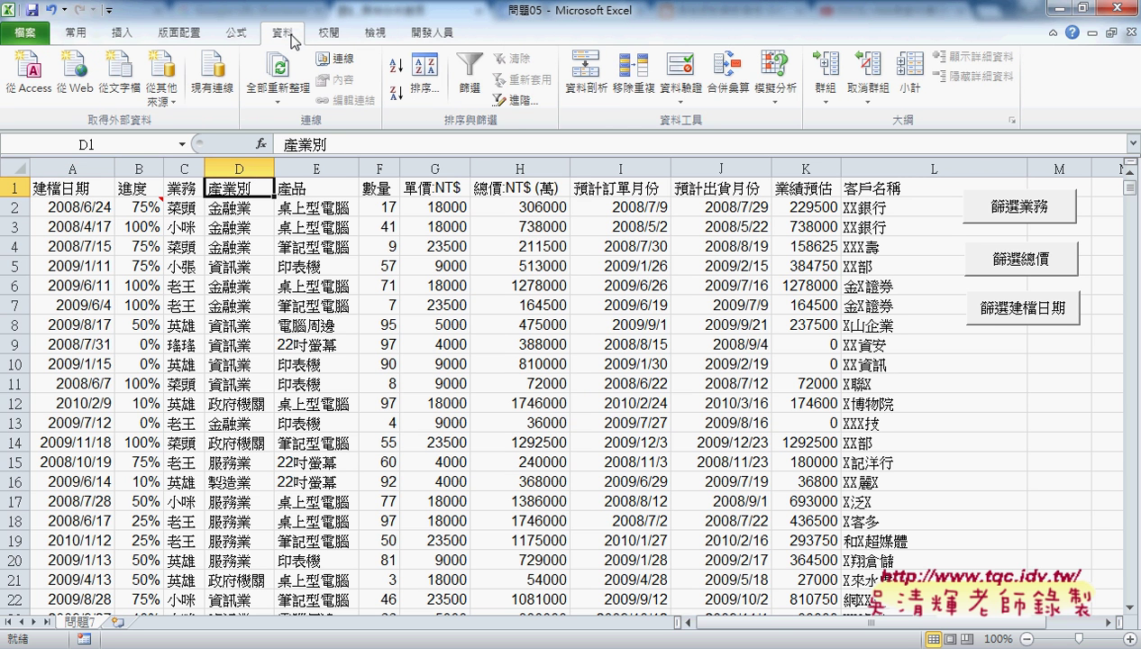
click(469, 91)
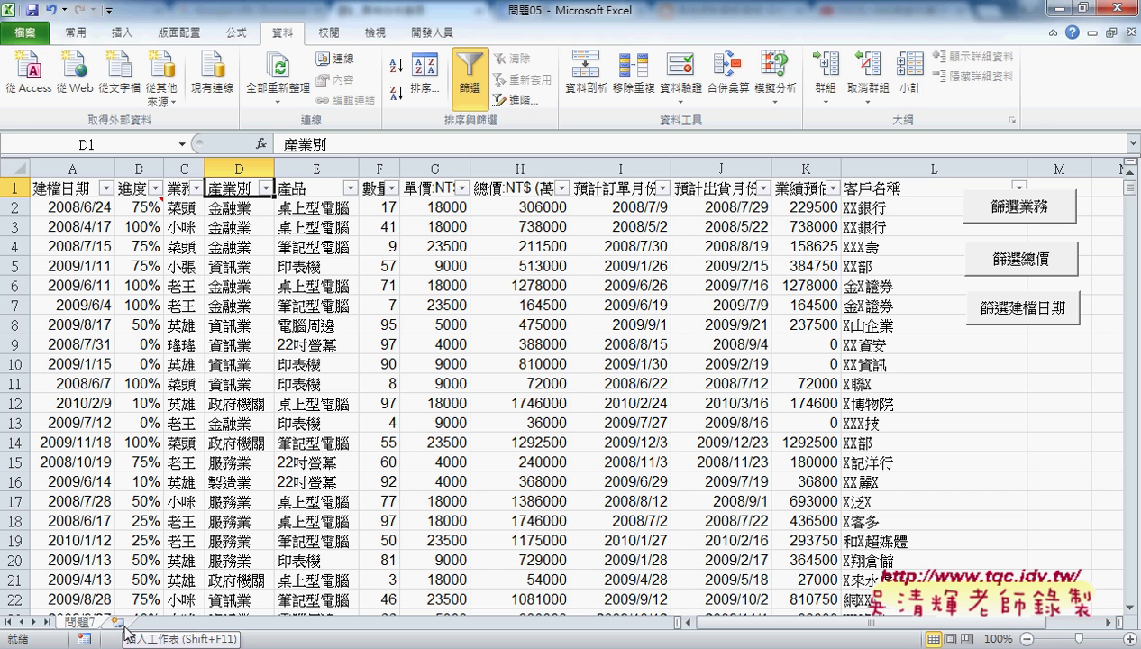
click(469, 76)
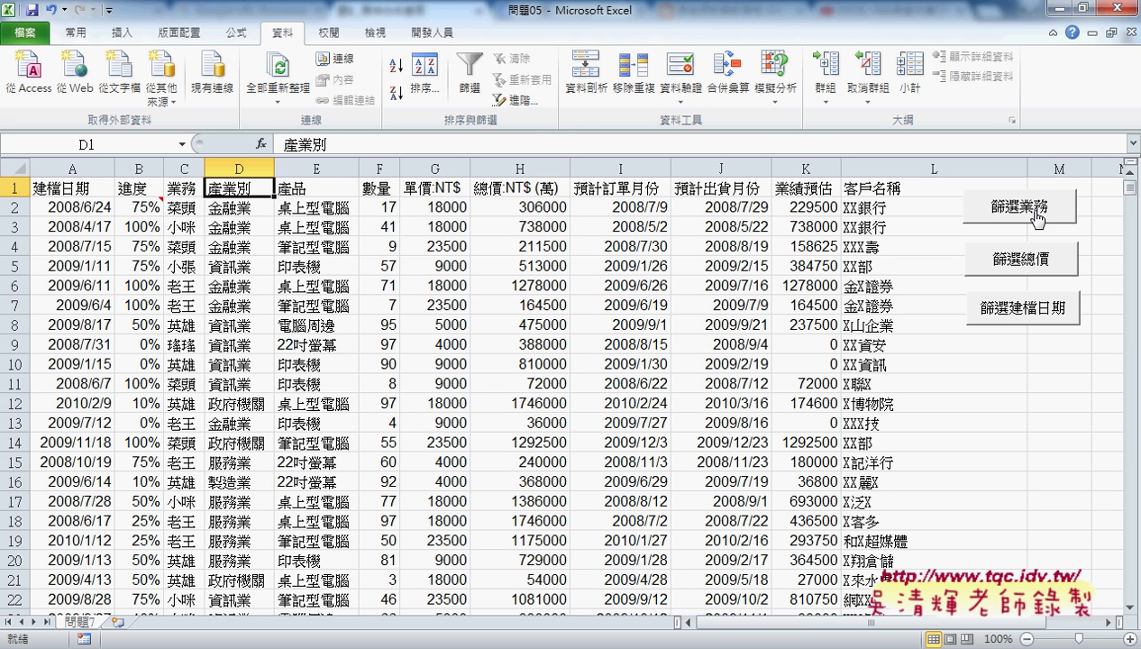
Step: Select the 業務 column C, briefly marking the sheet tabs and columns B and C
click(185, 169)
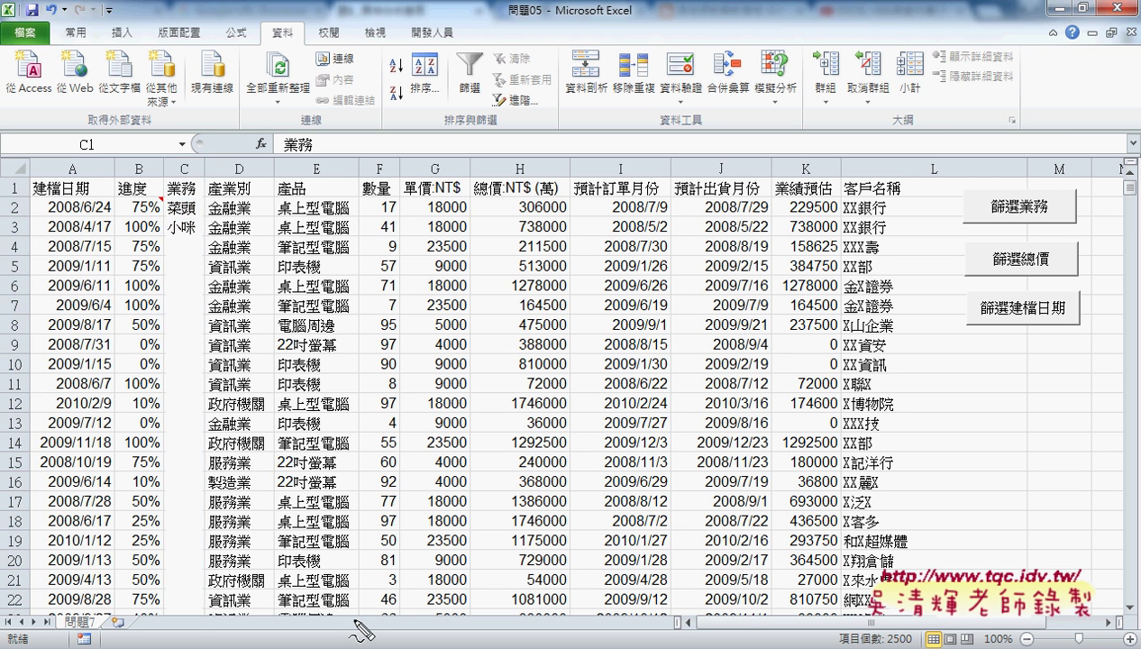
mouse_move(107, 640)
mouse_down()
mouse_move(330, 613)
mouse_move(338, 631)
mouse_move(208, 635)
mouse_move(335, 634)
mouse_up()
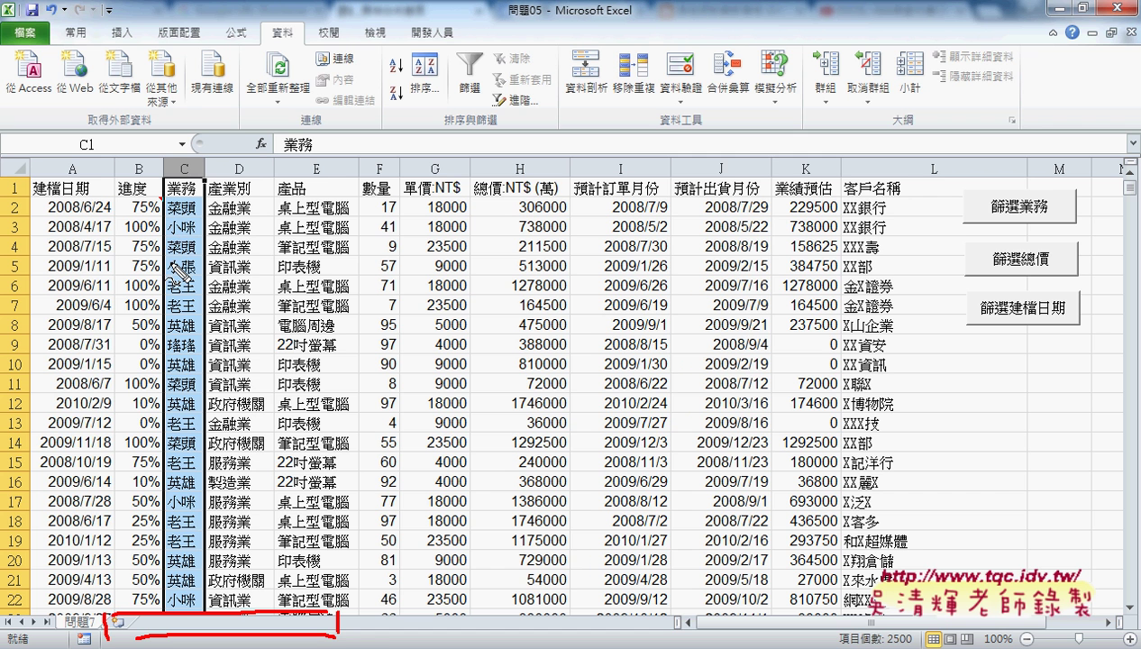
drag(132, 517, 135, 602)
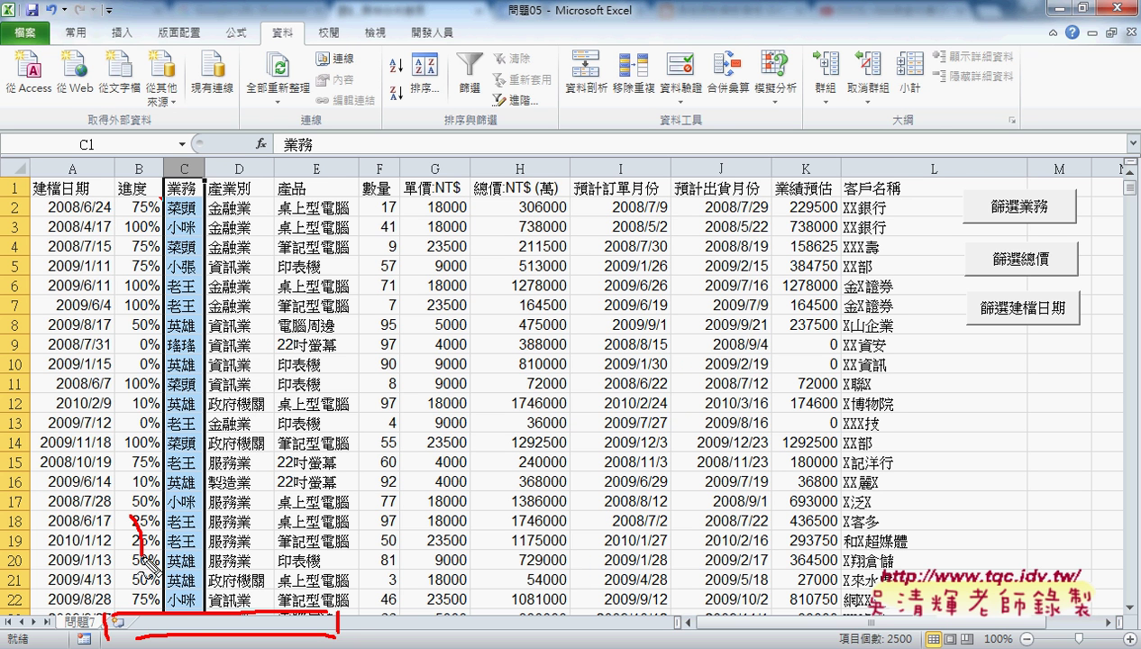
drag(177, 545, 191, 584)
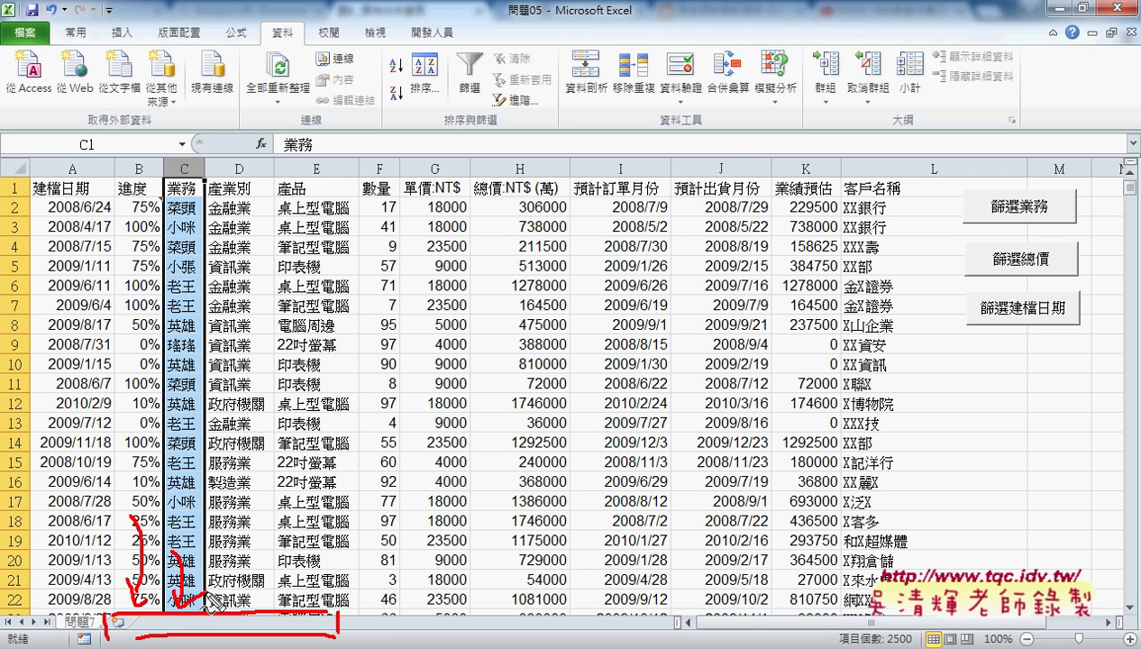
key(Escape)
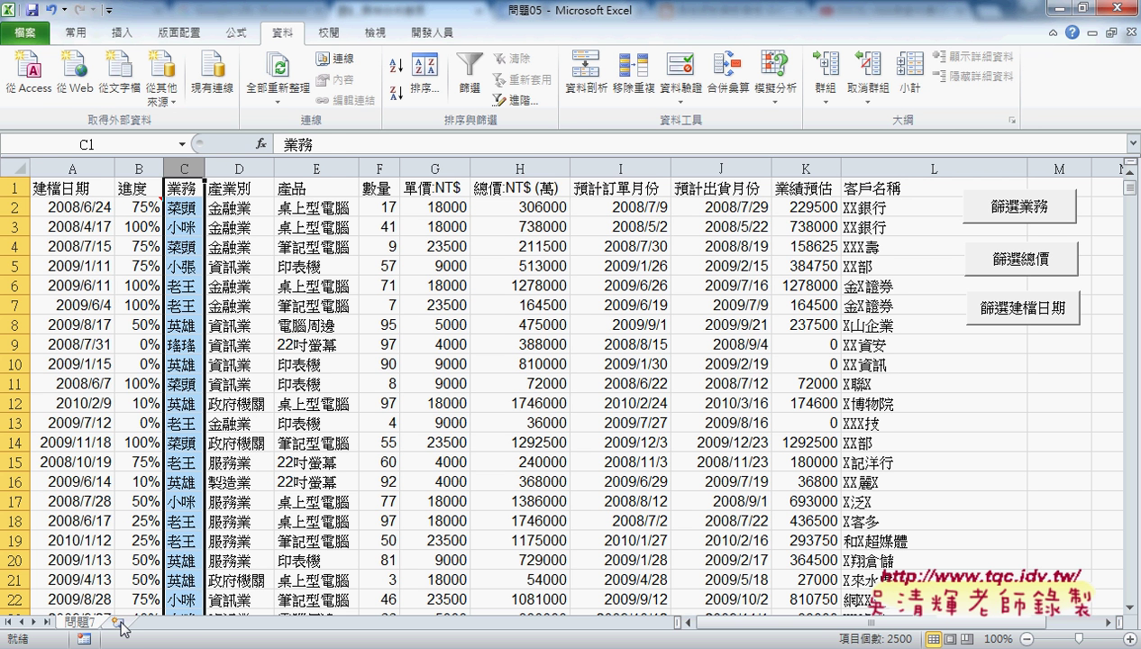
Step: Insert a new worksheet, name it 清單, and return to the 問題7 sheet
click(122, 623)
double_click(142, 622)
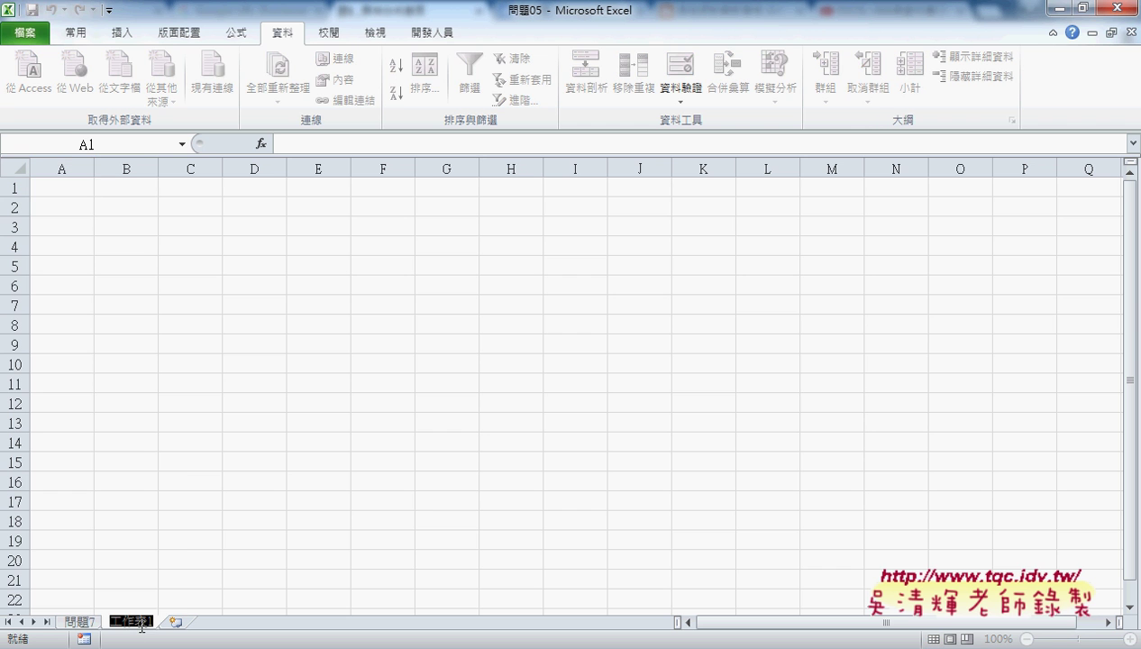
text(測)
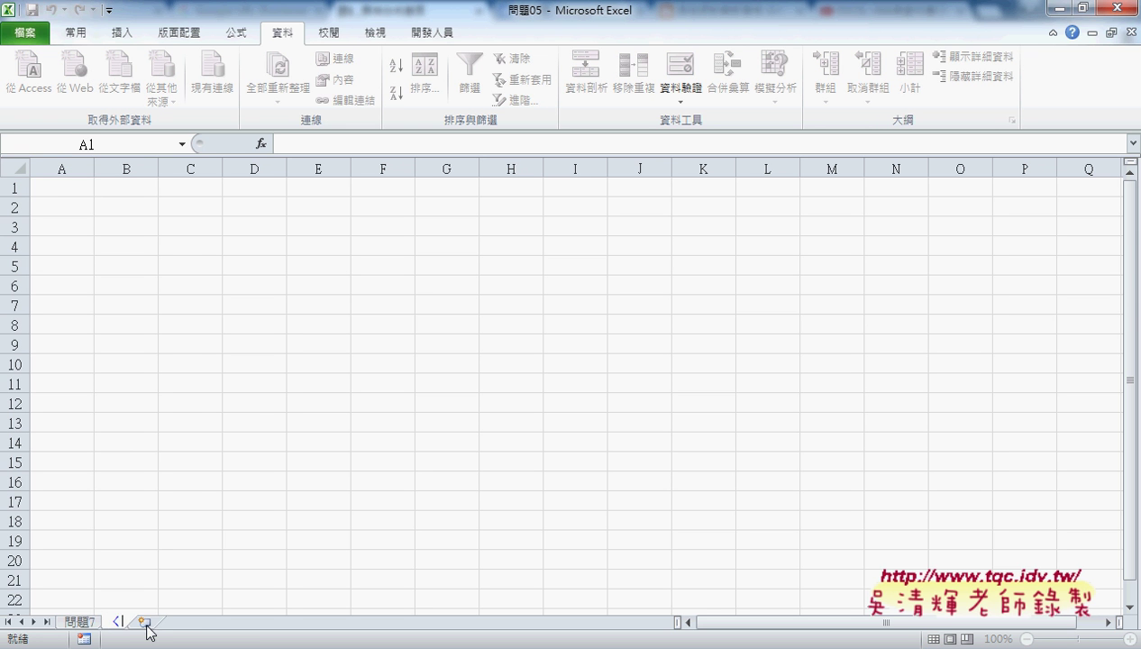
text(單)
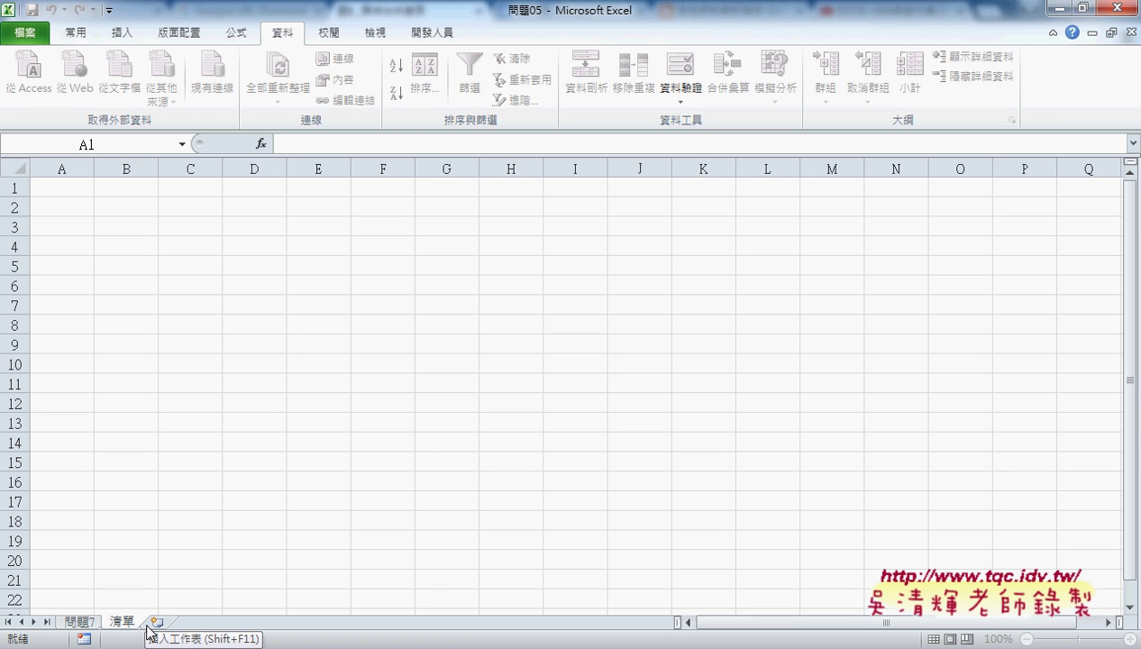
click(80, 622)
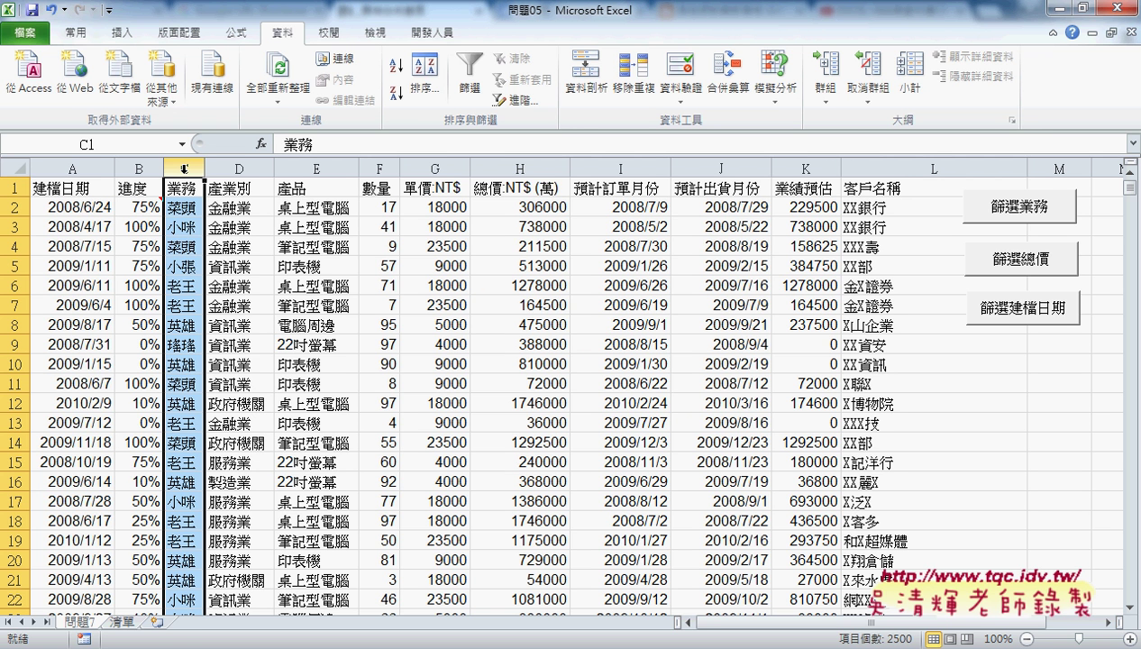
Step: Copy the 業務 column into column A of the 清單 sheet
key(ctrl+c)
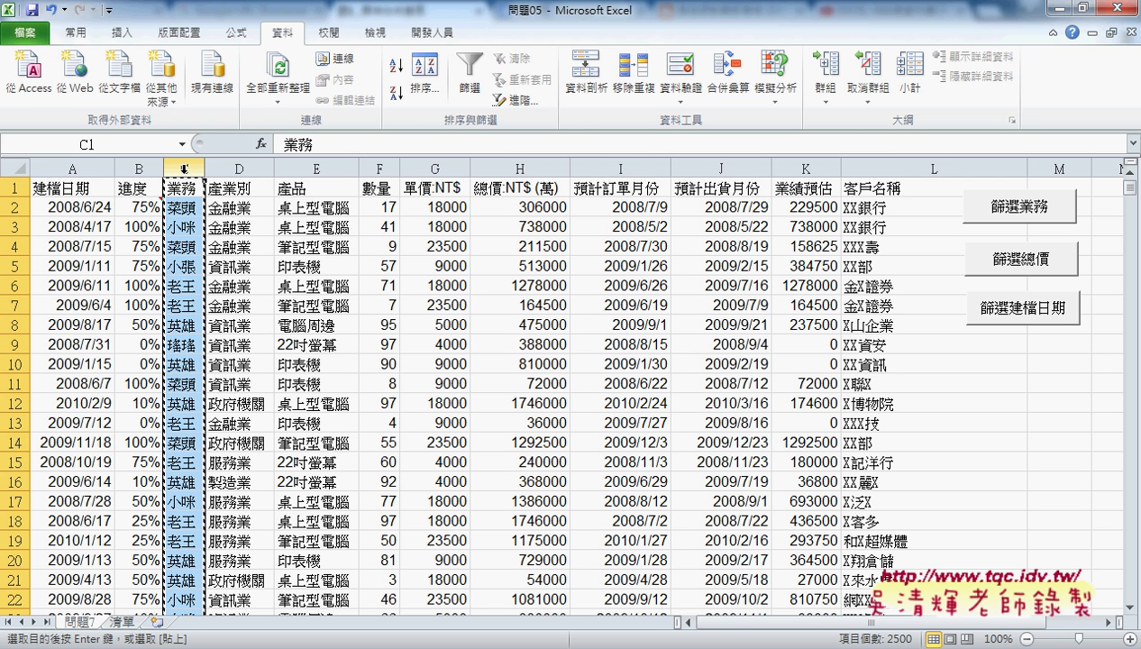
click(128, 625)
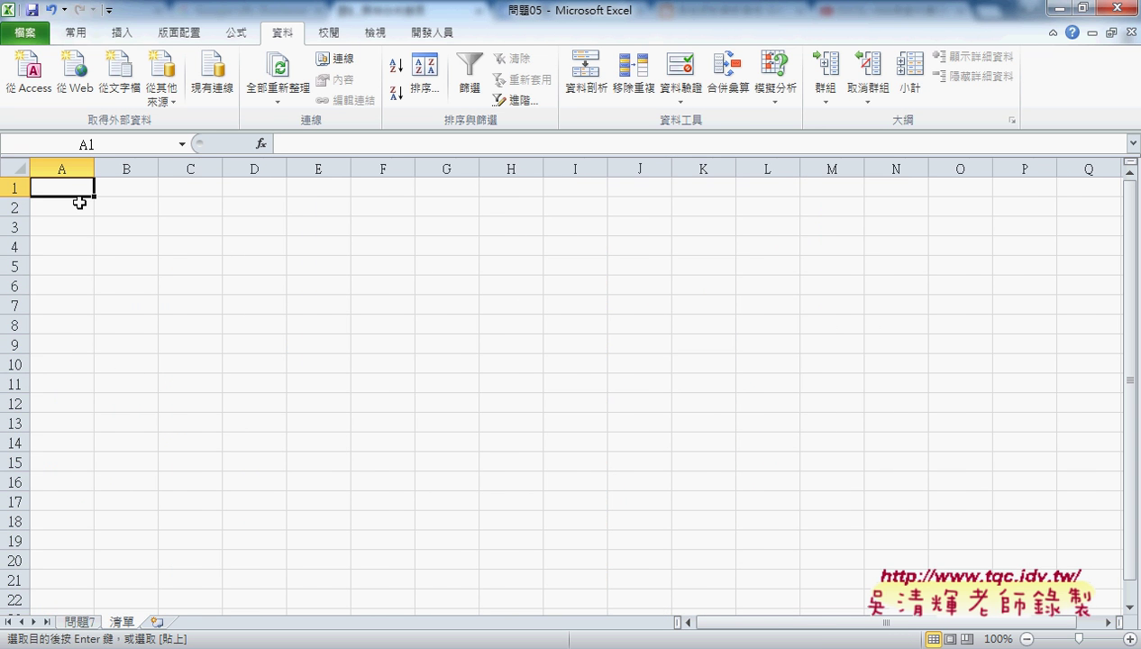
key(ctrl+v)
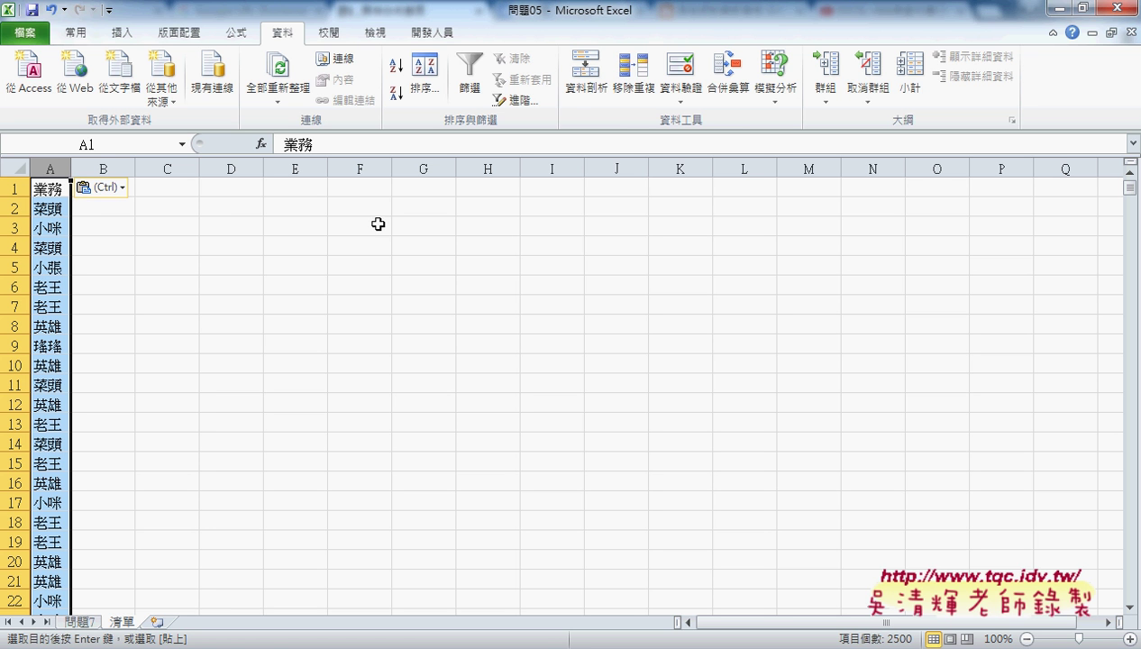
Step: Remove duplicate names with headers, leaving six salespeople in A2:A7, then return to 問題7
click(637, 94)
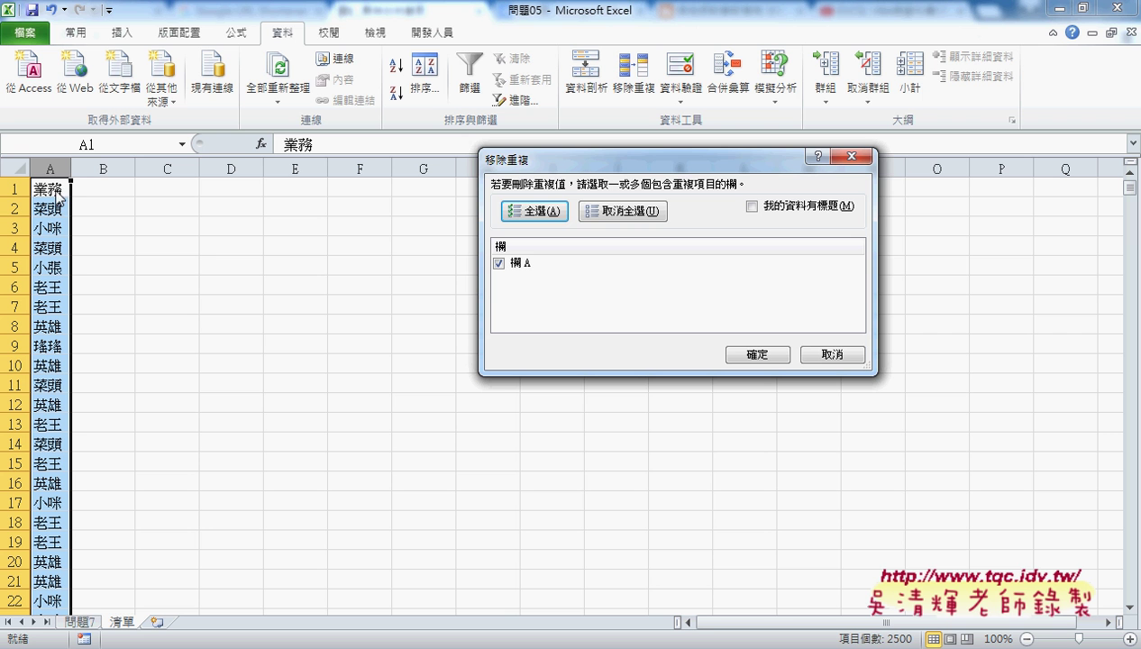
click(751, 207)
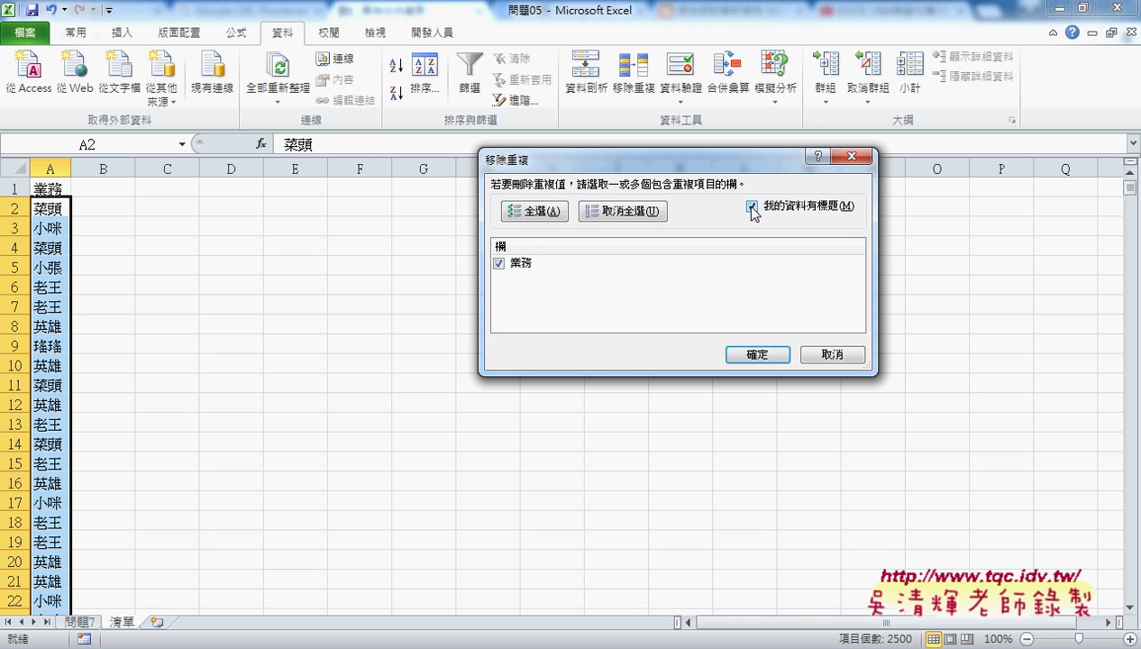
click(739, 354)
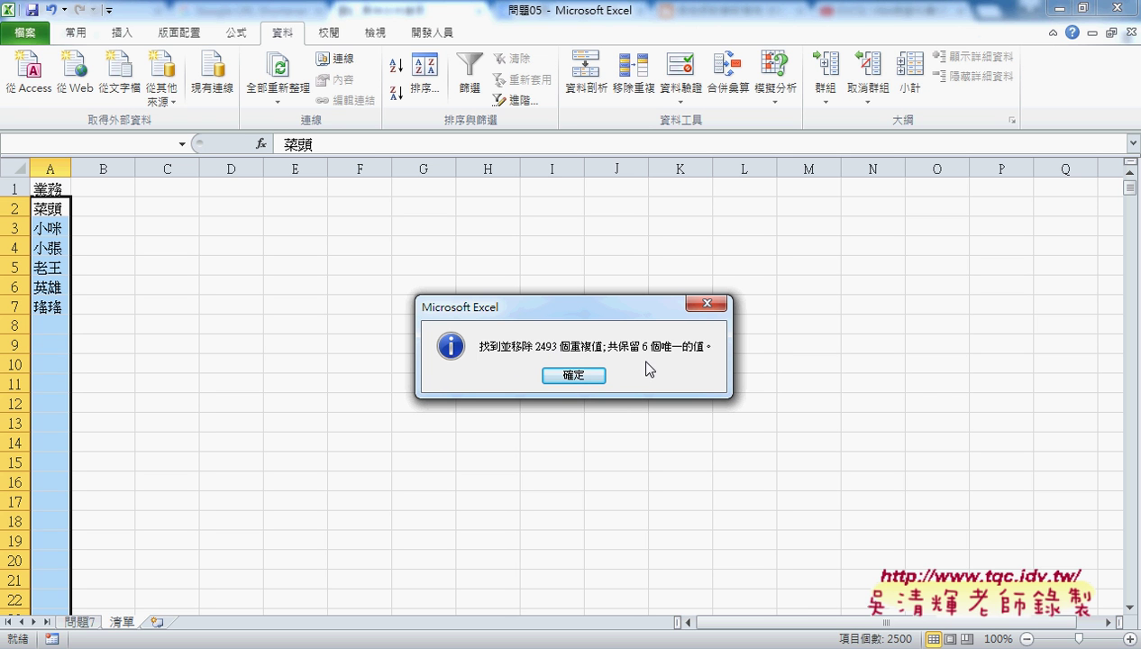
click(571, 374)
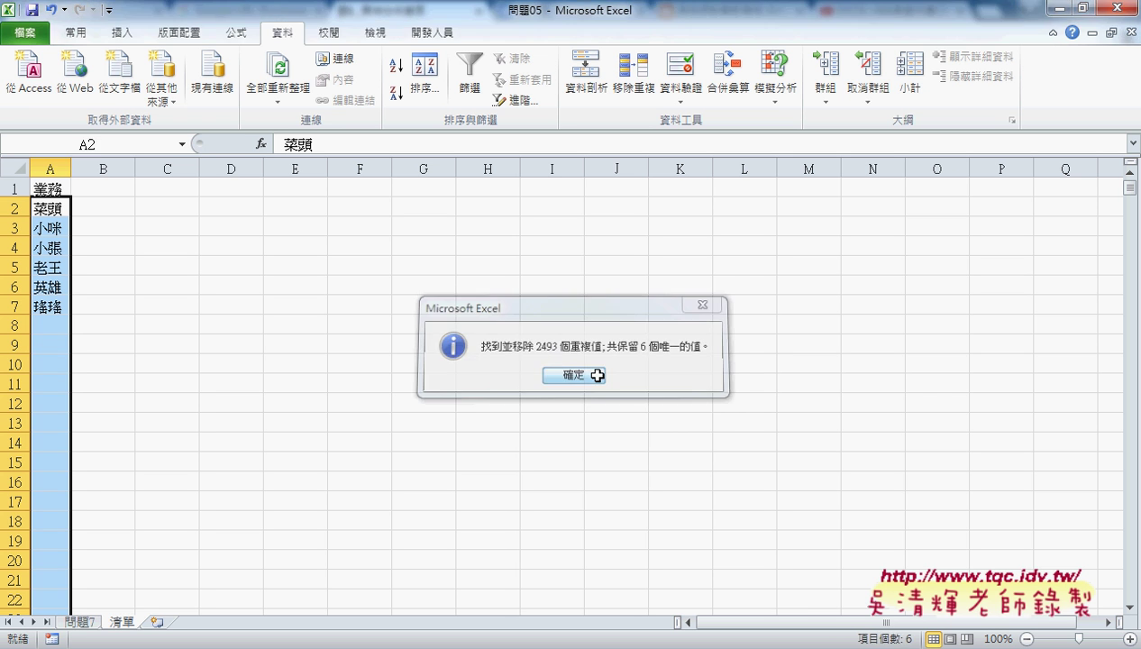
click(47, 210)
drag(47, 209, 47, 308)
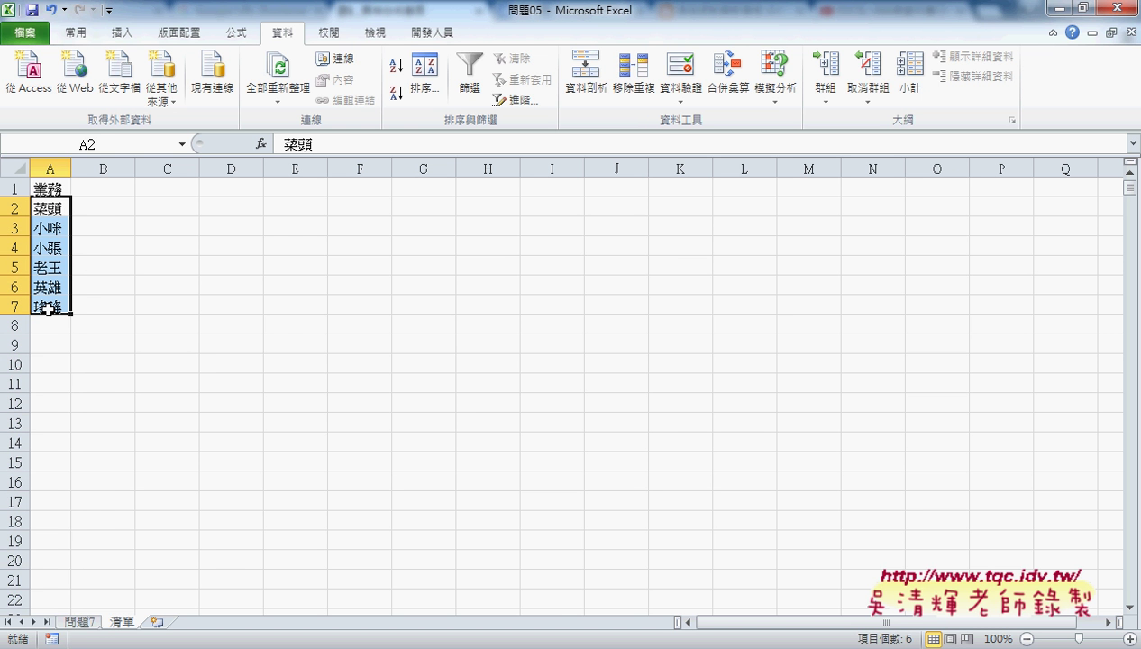
click(81, 622)
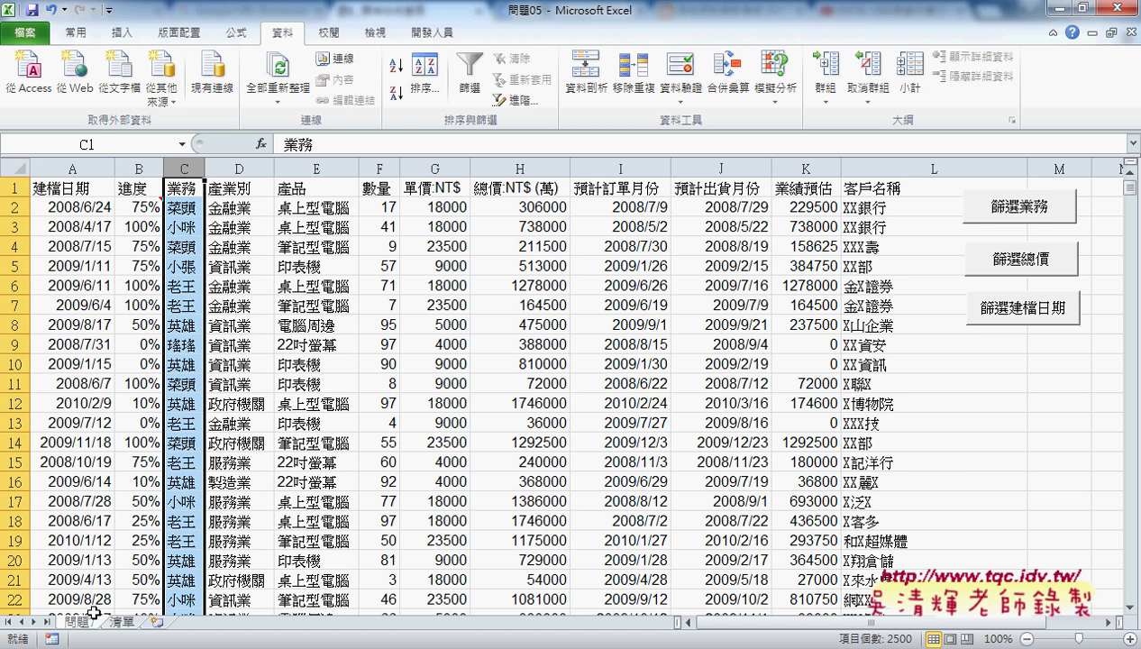
Step: Copy the 產業別 and 產品 columns D:E into the 清單 sheet starting at B1
click(238, 168)
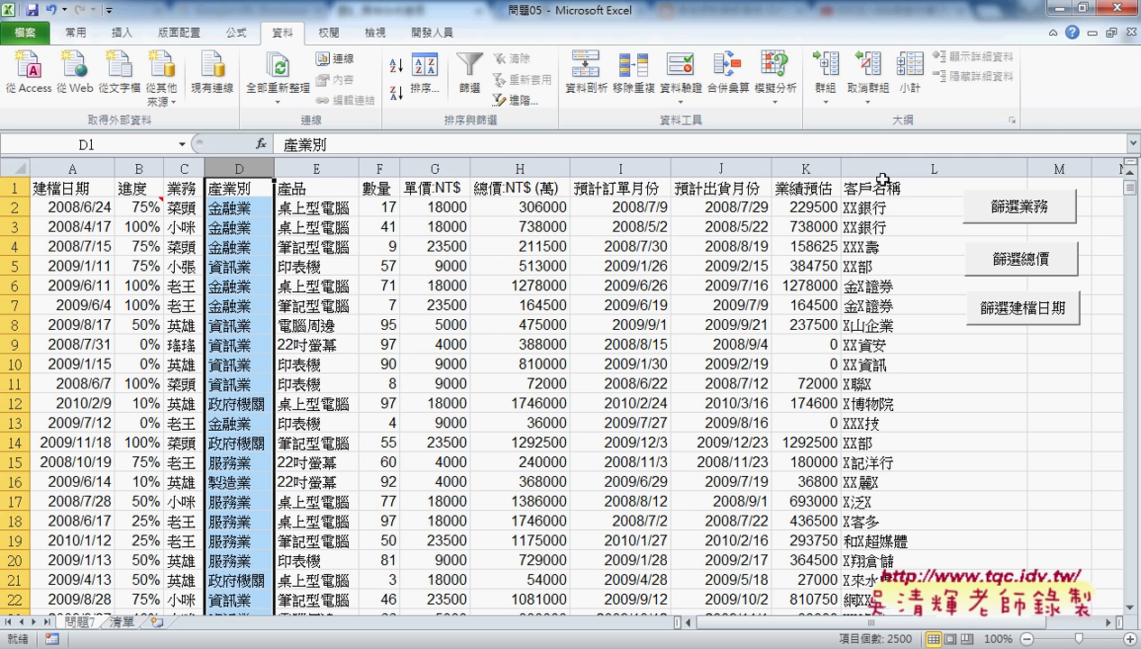
drag(302, 172, 302, 171)
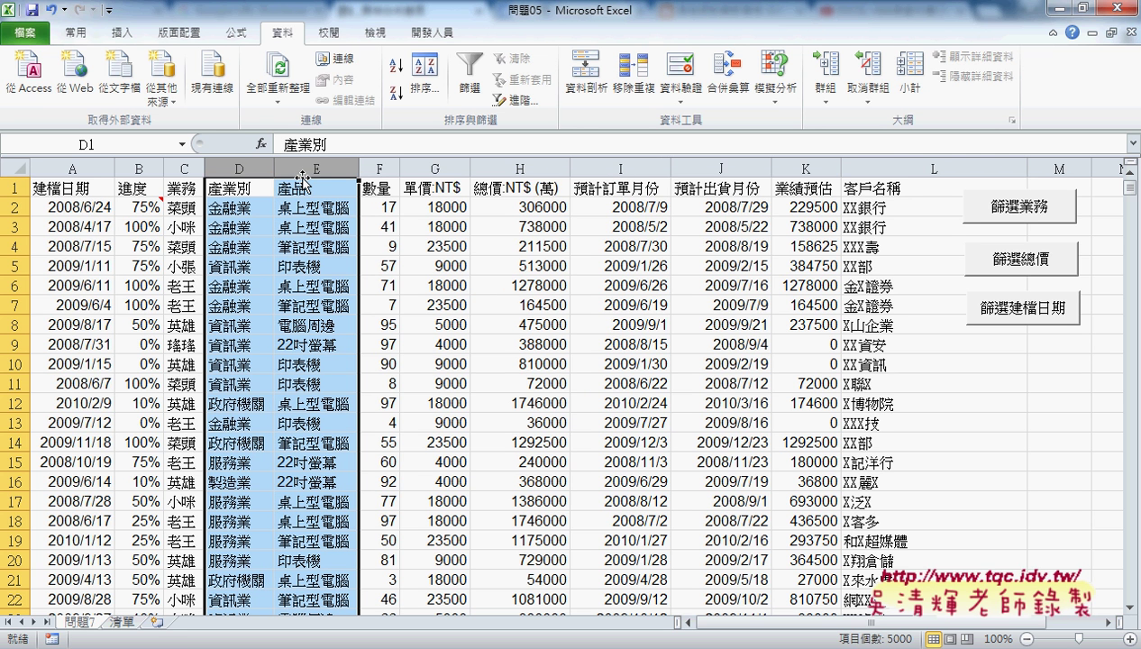
key(ctrl+c)
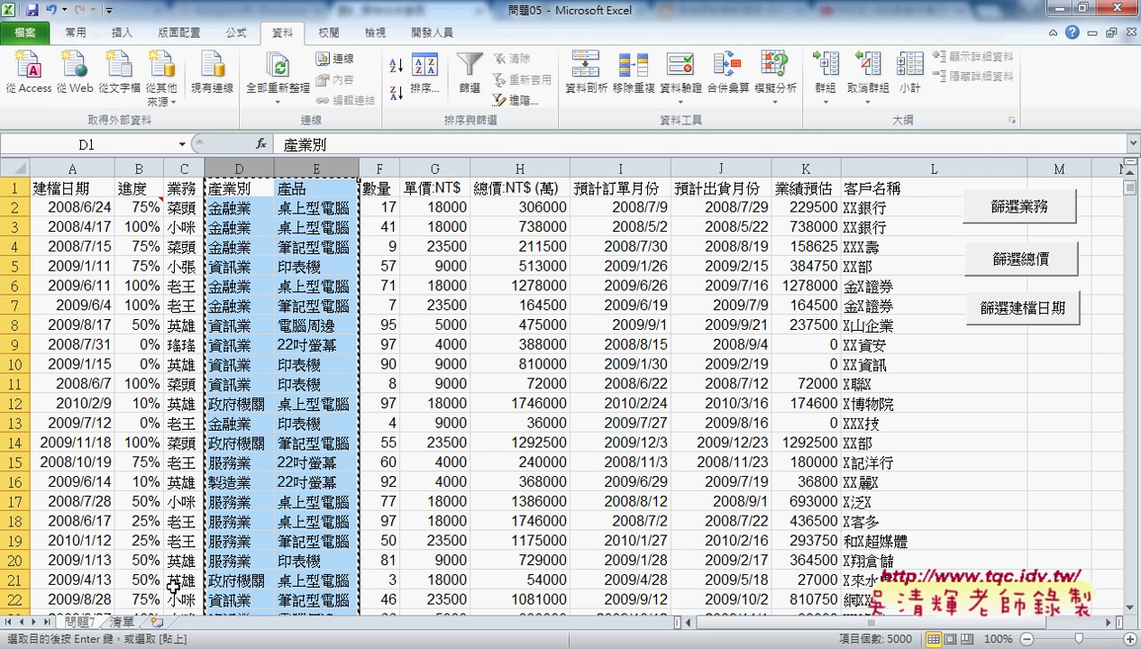
click(122, 622)
click(117, 186)
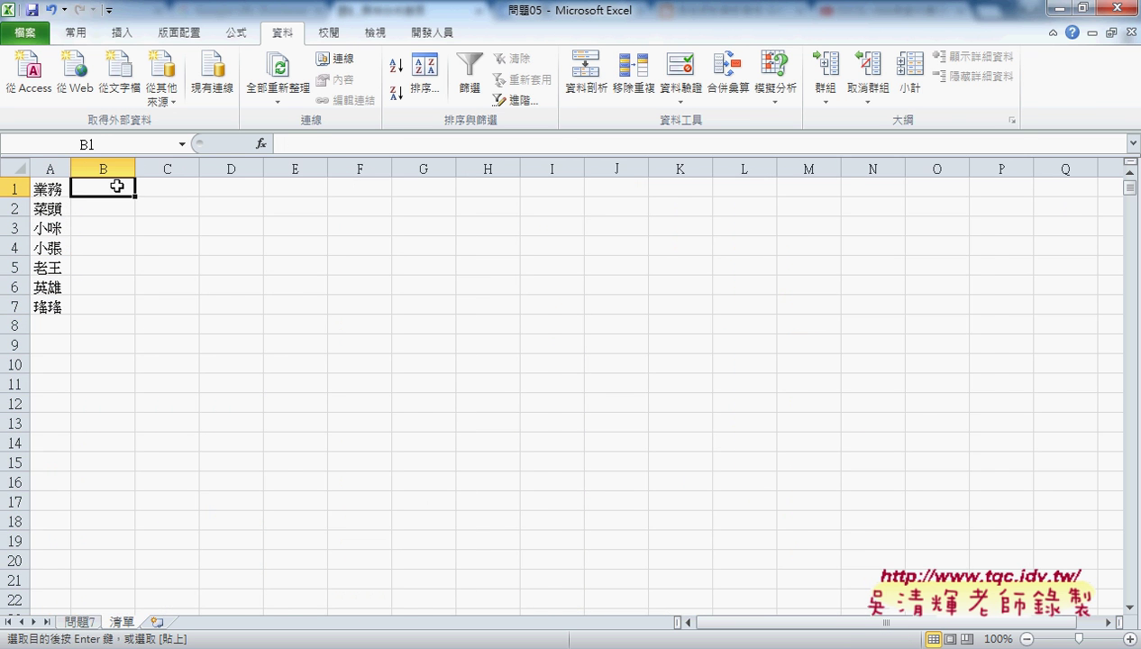
key(ctrl+v)
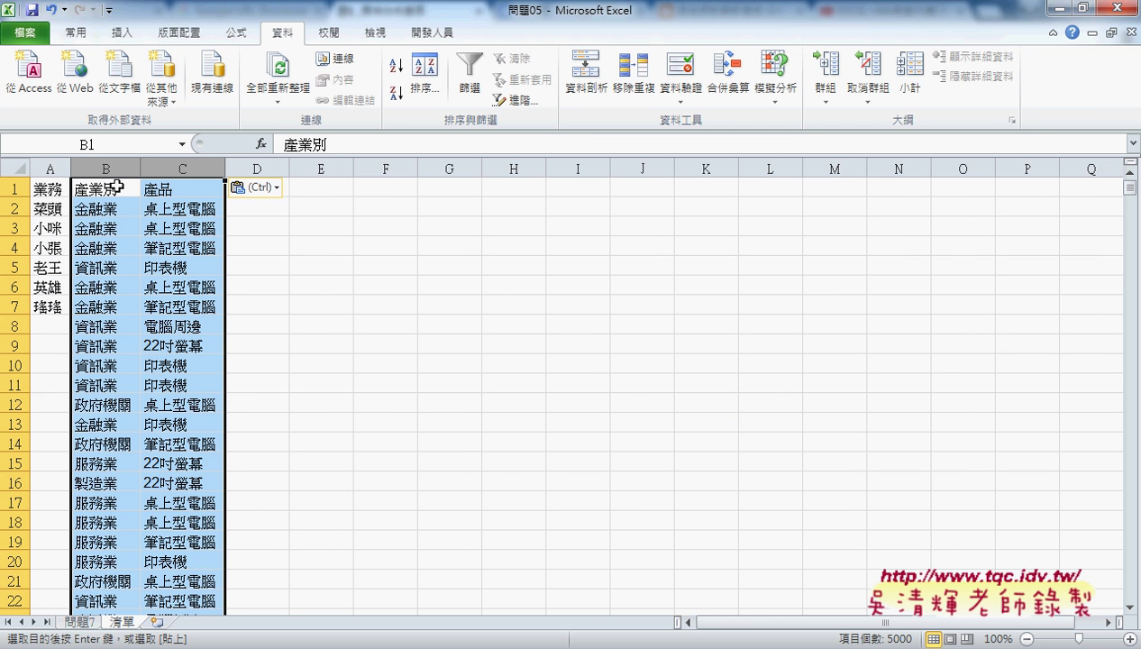
Step: Remove duplicates from column B only, with headers, leaving six unique industries
click(118, 168)
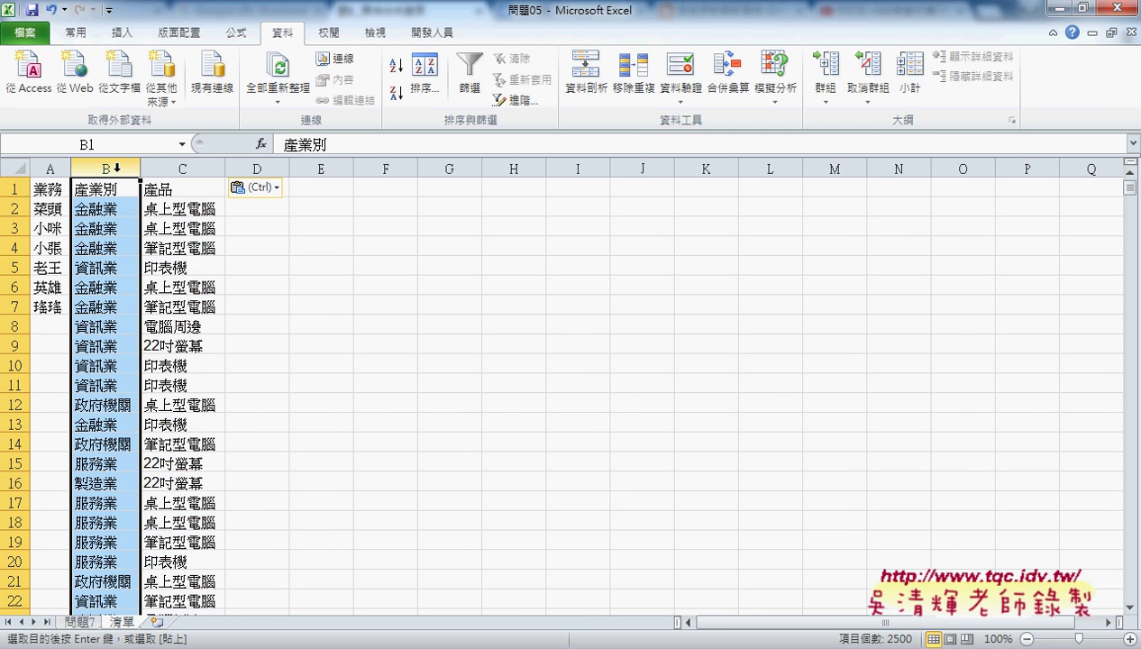
click(635, 92)
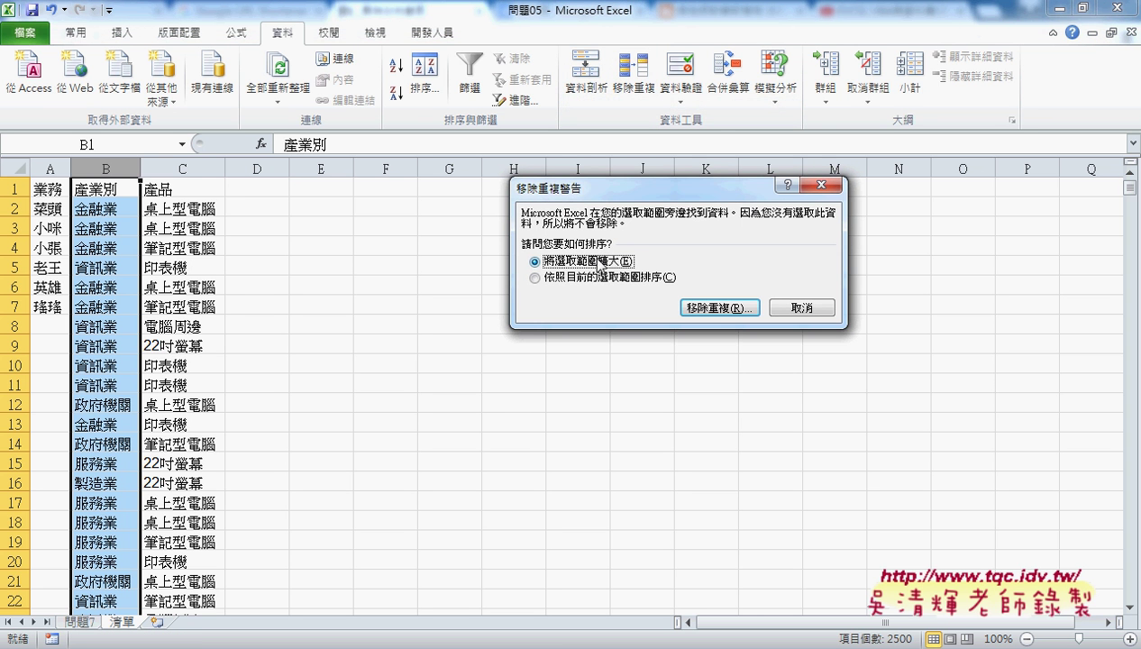
click(591, 278)
click(721, 308)
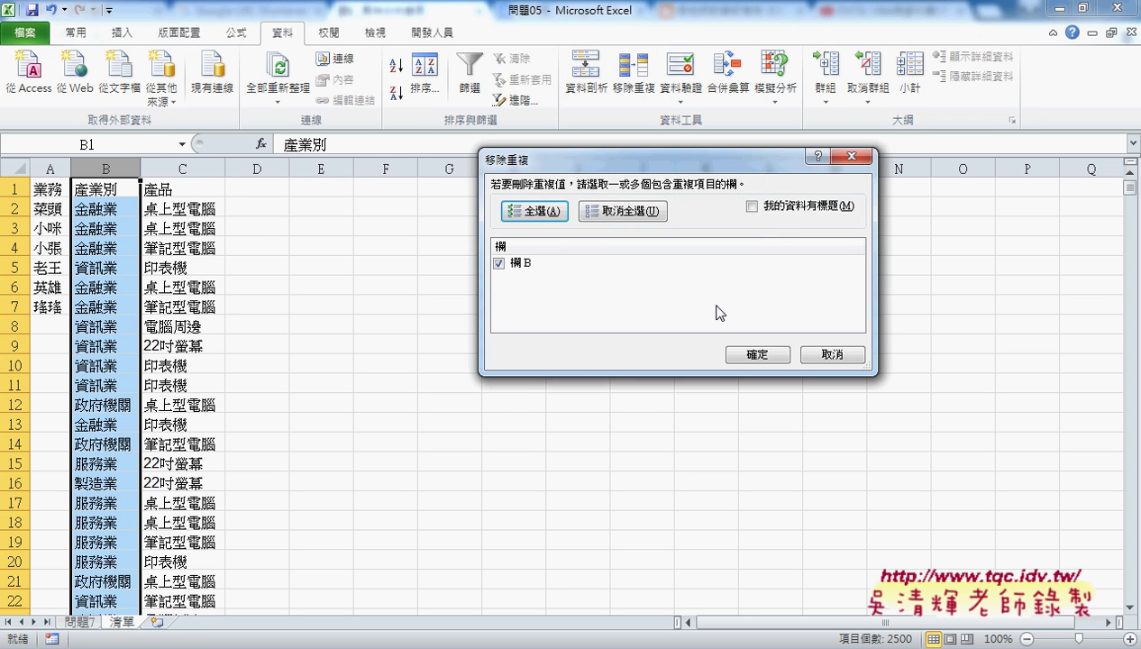
click(751, 206)
click(762, 355)
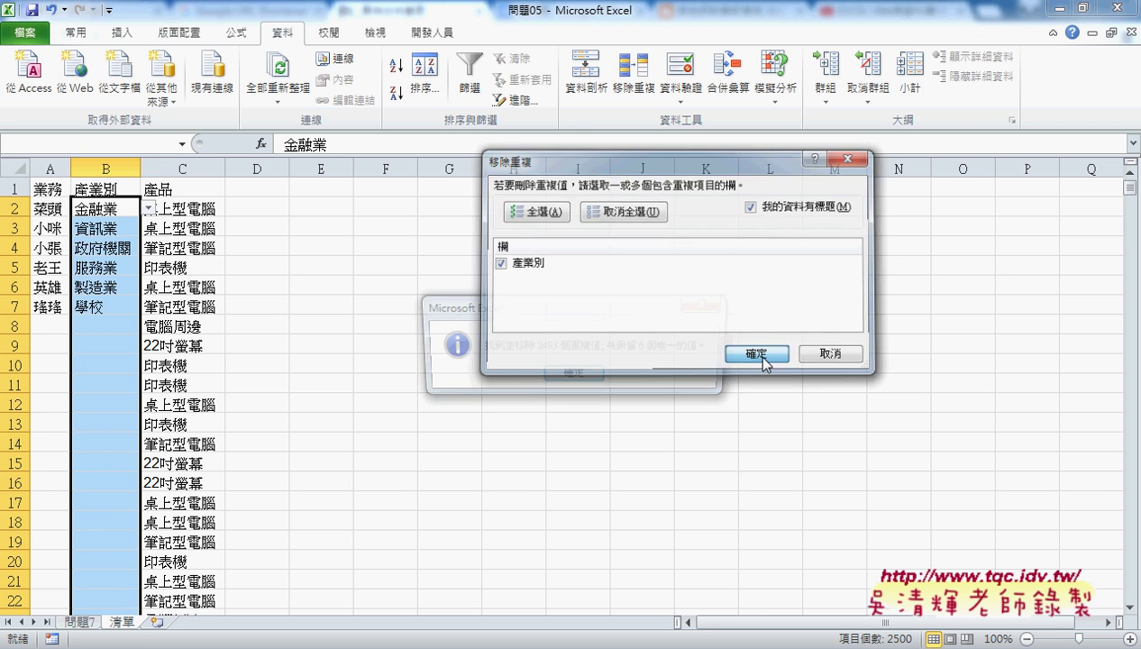
click(580, 377)
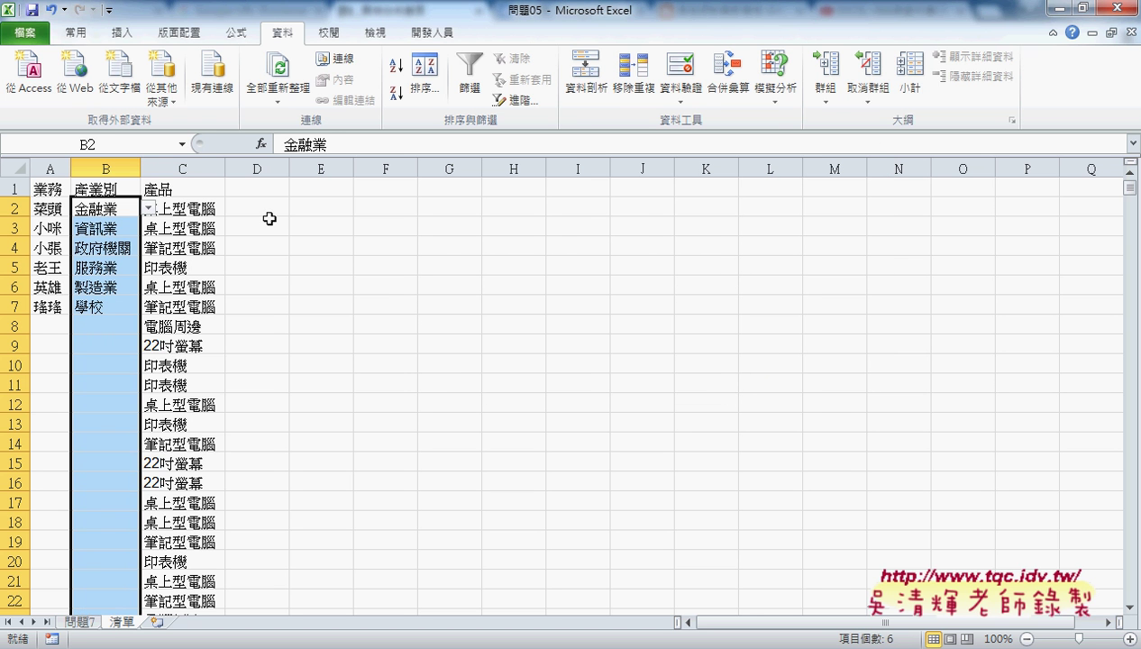
Step: Begin removing duplicates from the 產品 column C, limited to the current selection
click(181, 169)
click(634, 82)
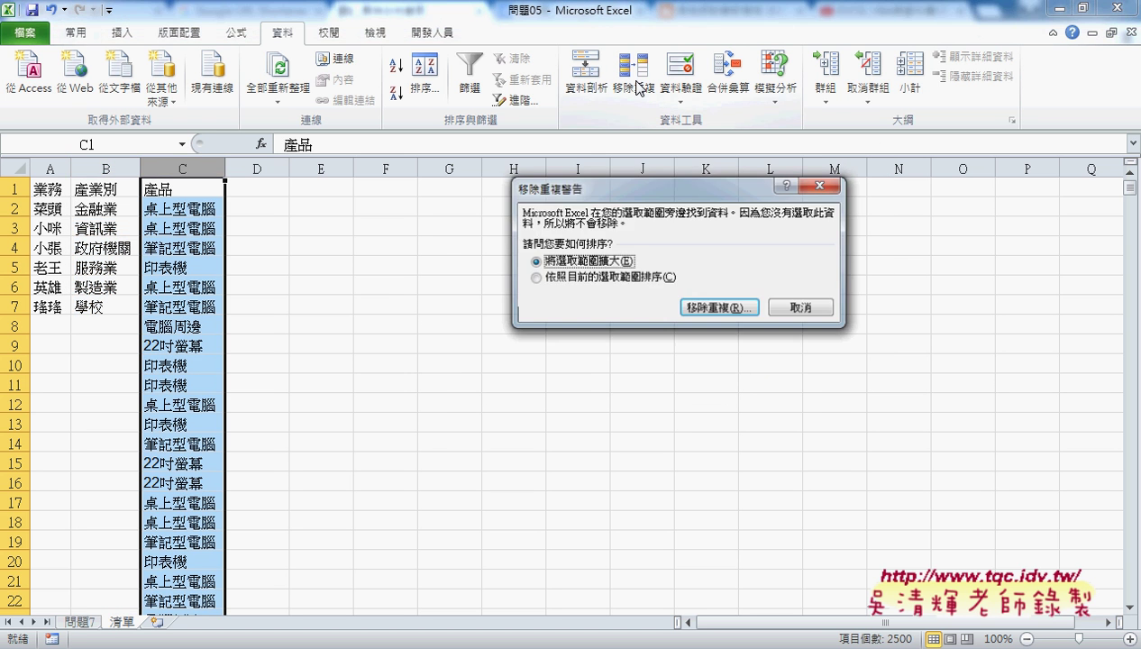
click(584, 278)
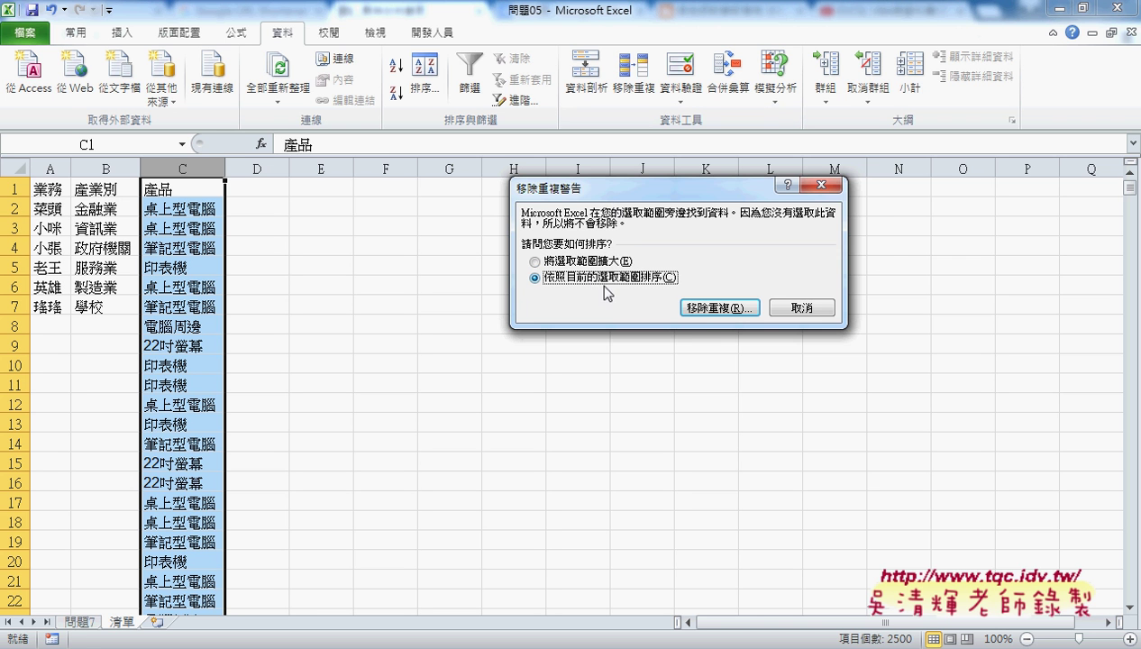
click(719, 308)
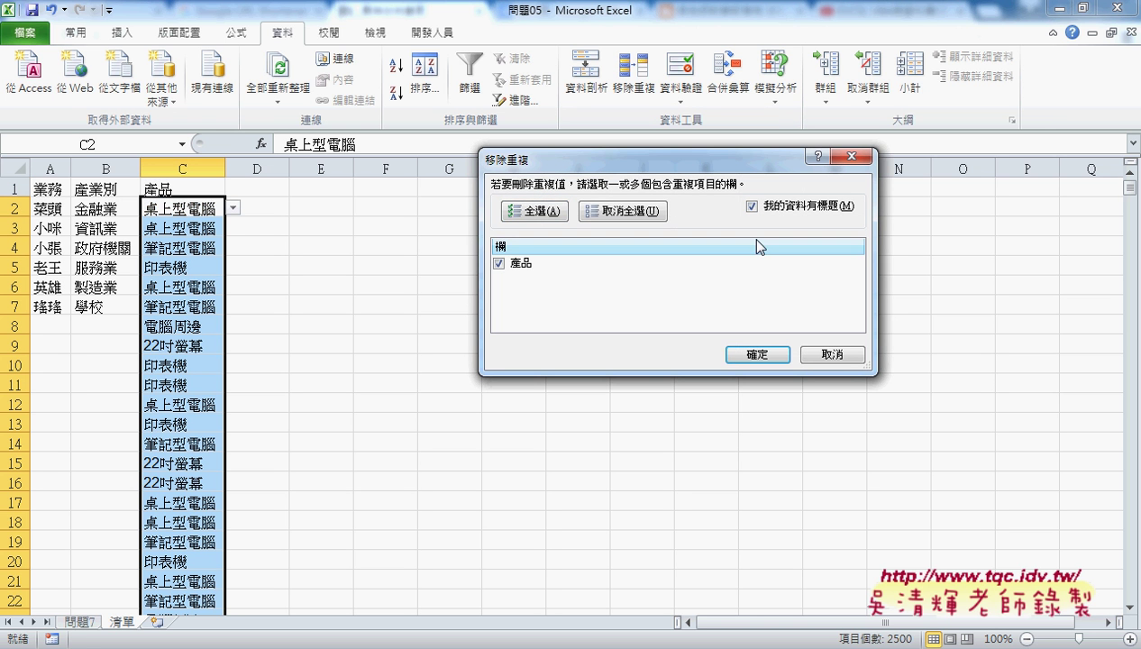
click(756, 352)
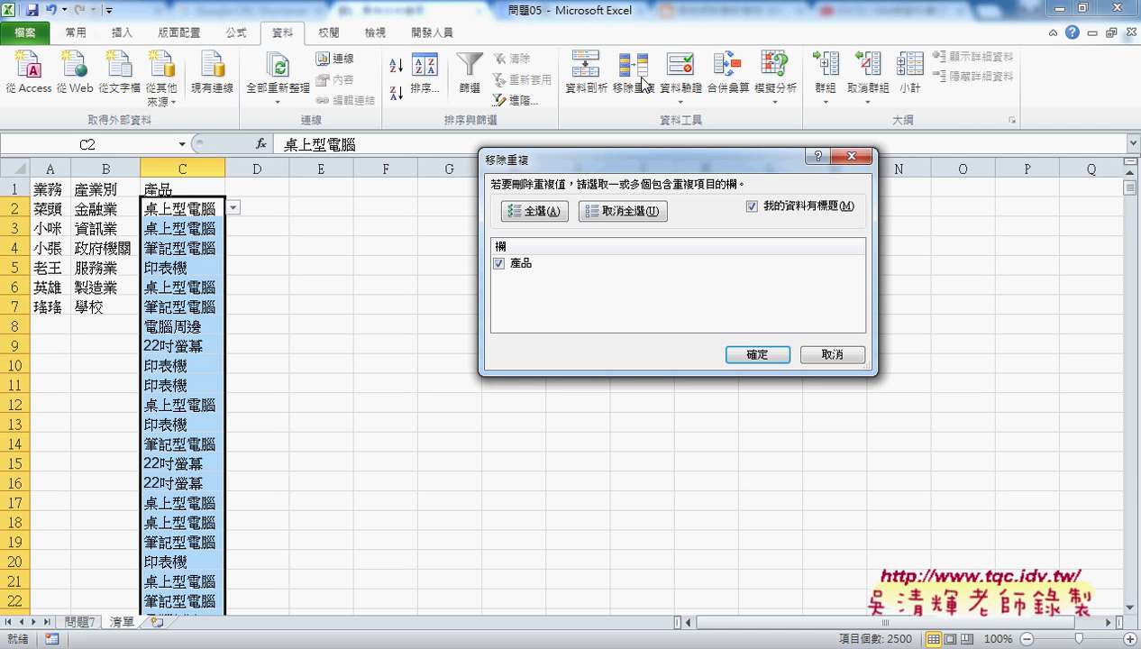
Step: Confirm duplicate removal so column C lists six products, from 桌上型電腦 to 網路設備
click(755, 354)
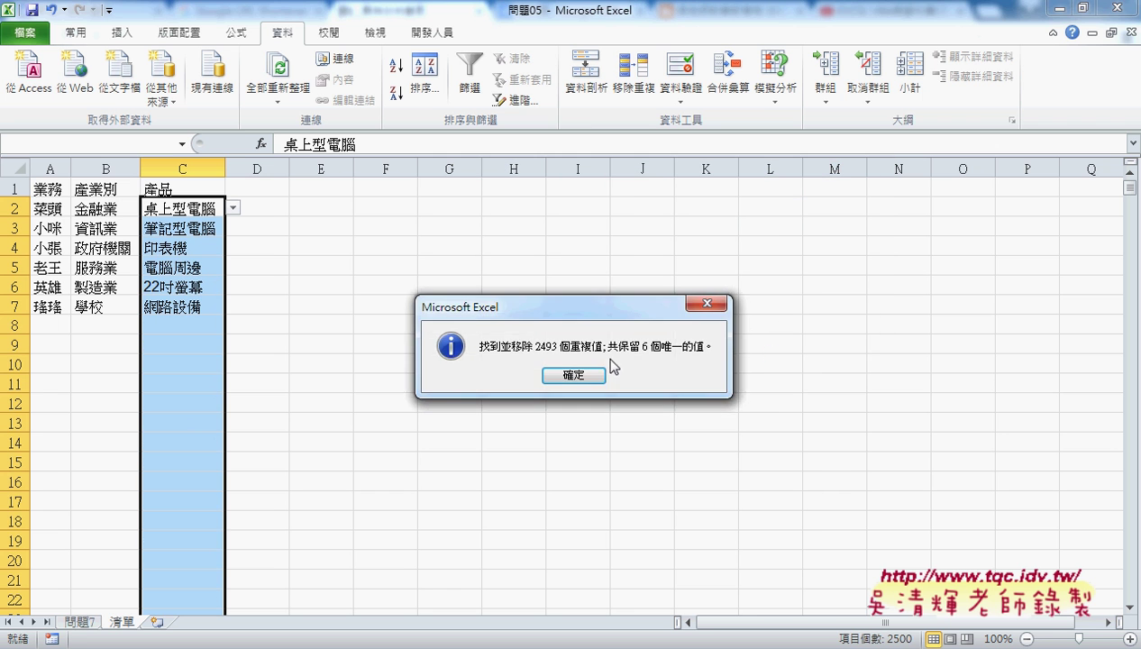
Step: Dismiss the duplicate-removal report, select A2, and go back to the 問題7 sheet
click(572, 373)
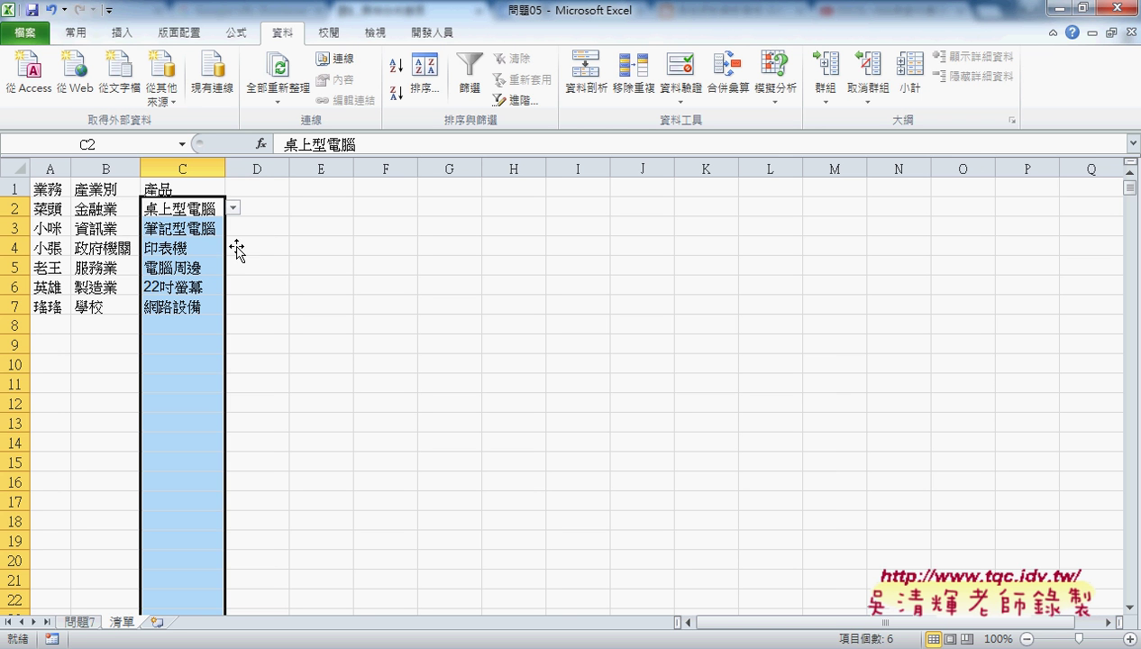
click(52, 207)
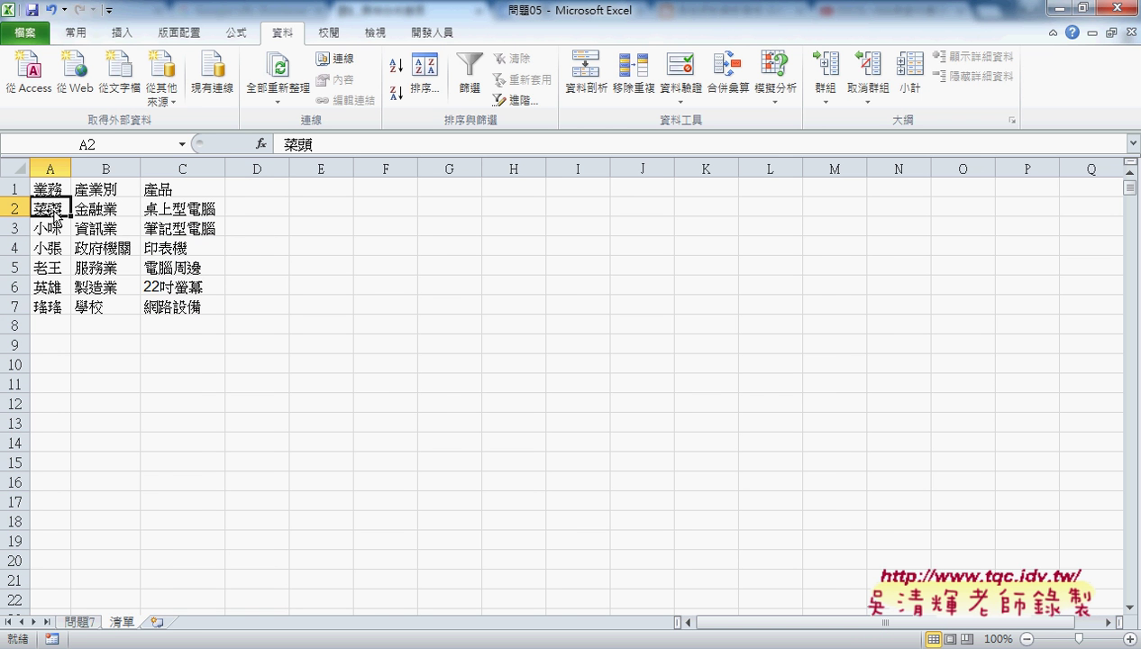
click(80, 621)
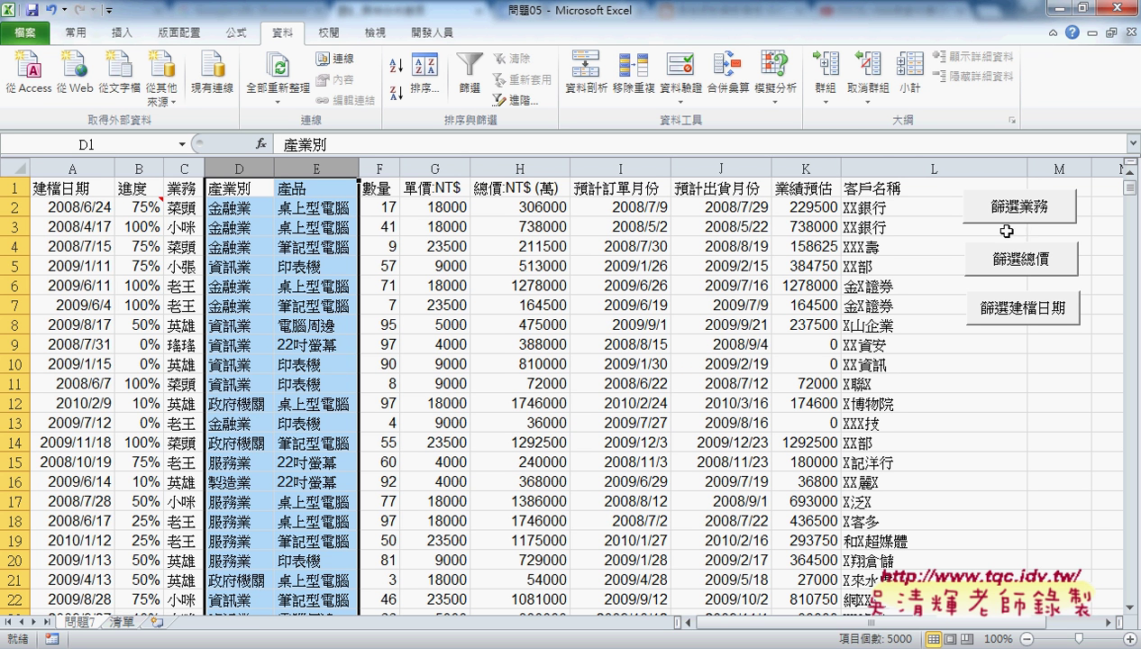
Step: Review the six salesperson names in 清單!A2:A7, comparing against the 問題7 sheet
click(126, 624)
click(48, 166)
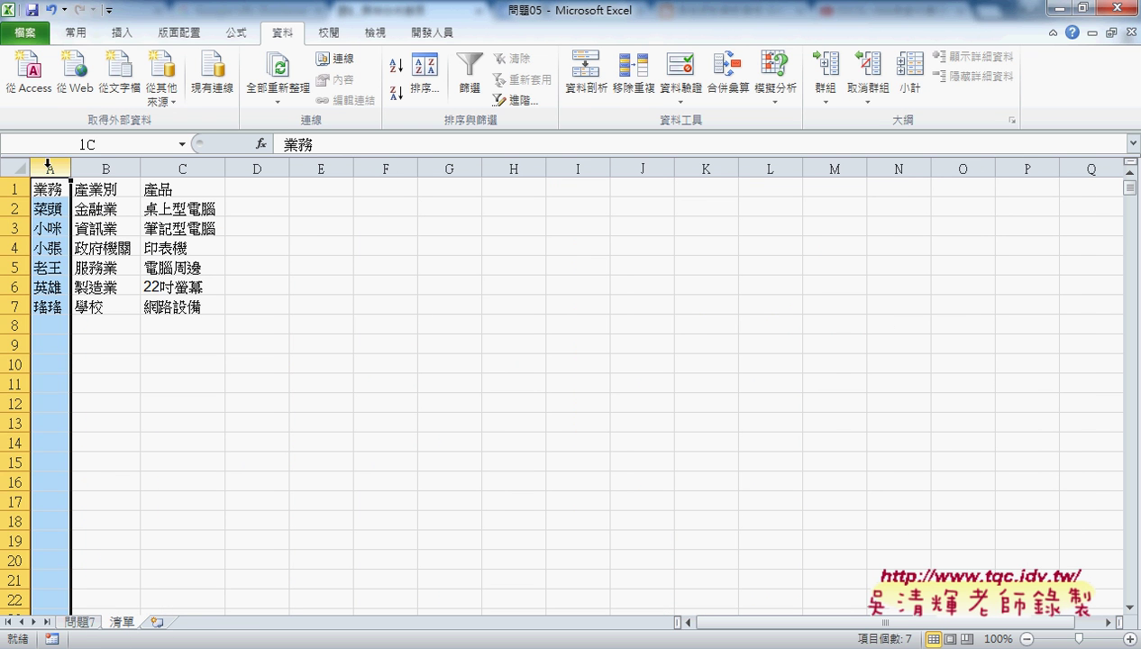
click(46, 209)
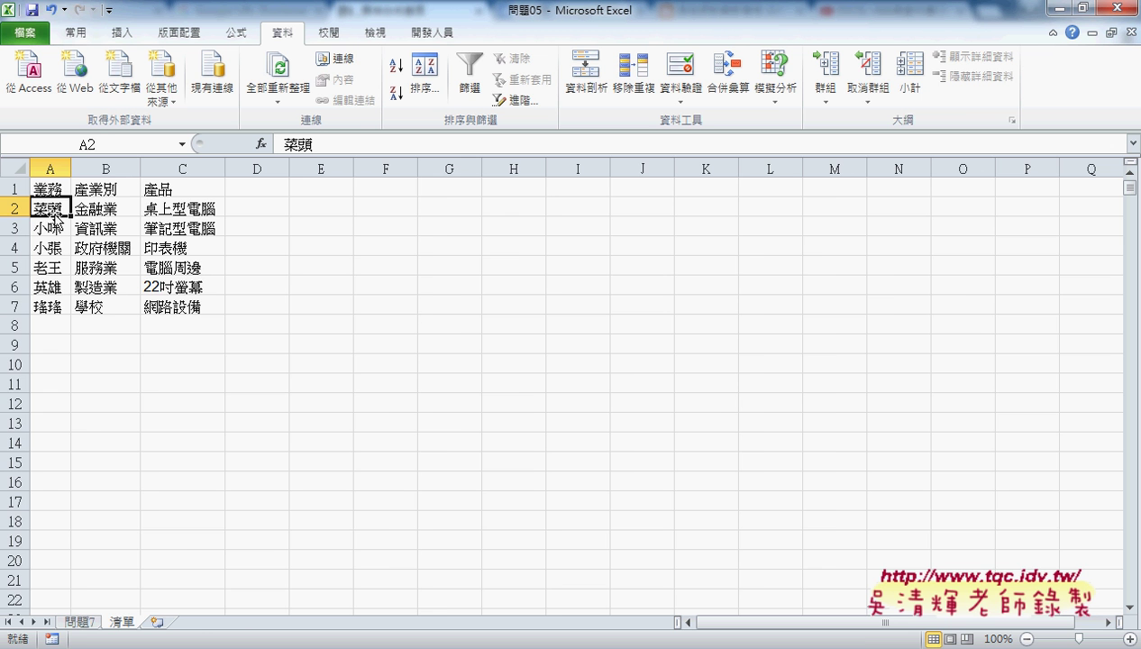
click(81, 623)
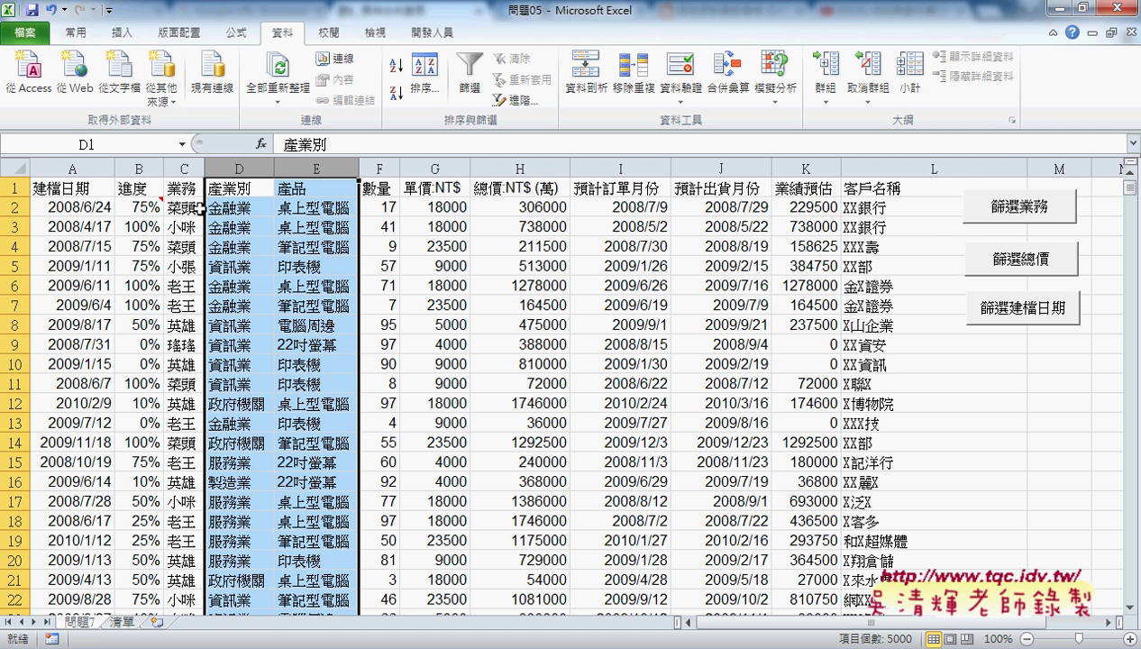
click(122, 621)
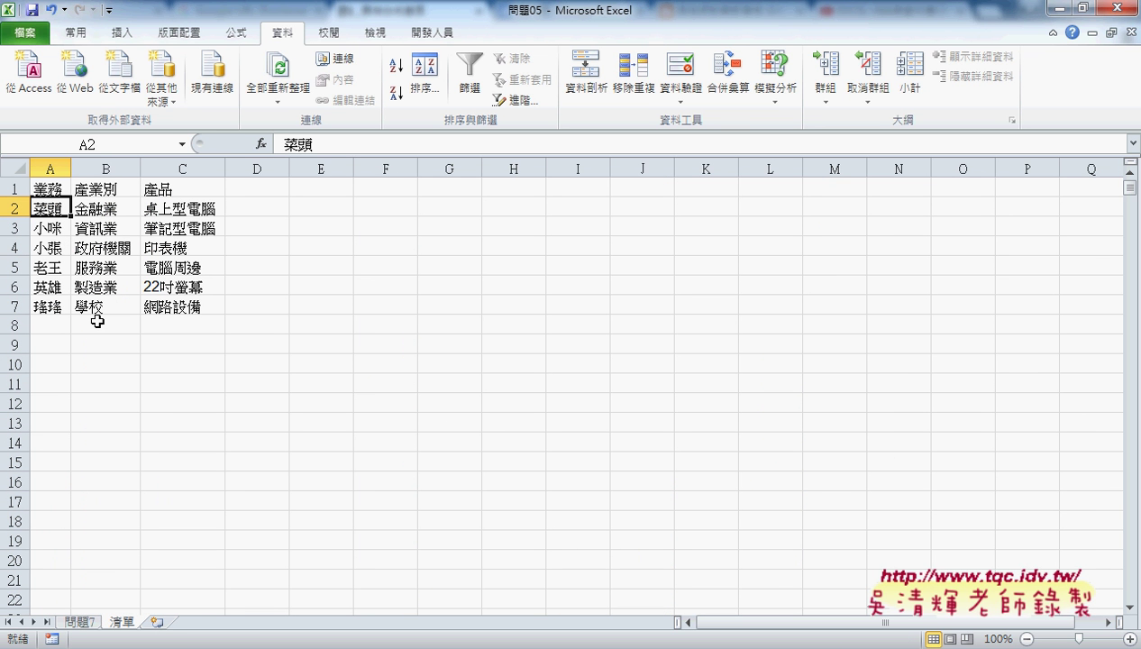
click(54, 232)
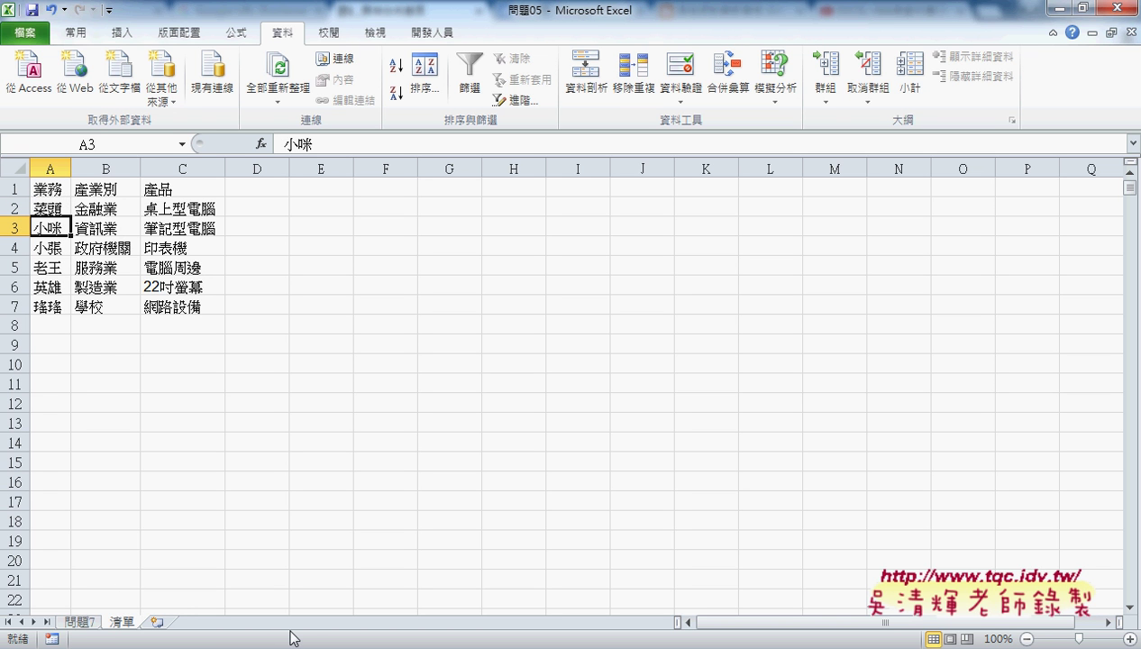
click(47, 304)
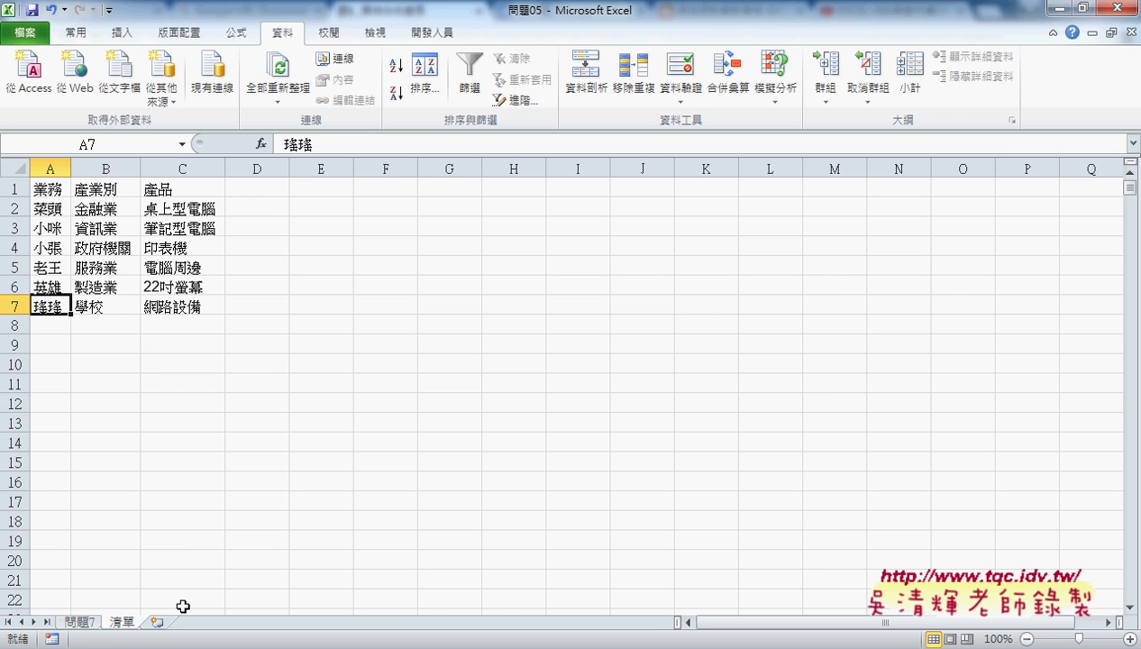
click(92, 622)
click(131, 625)
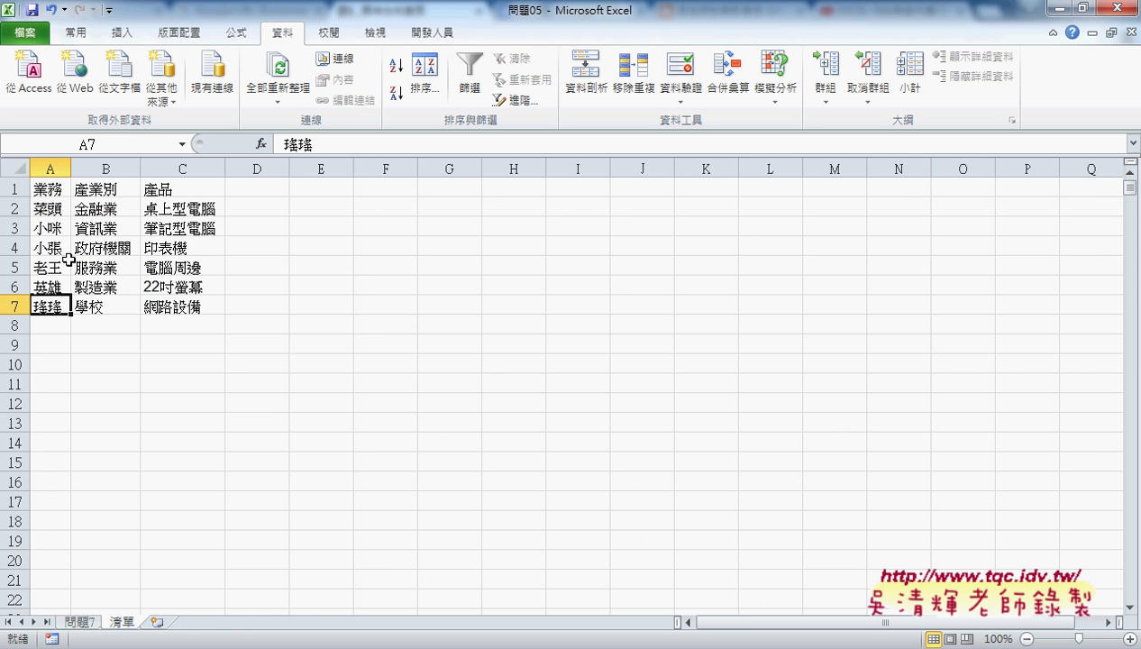
Step: Select the six-row 業務, 產業別 and 產品 lists in A2:C7 for review
click(55, 214)
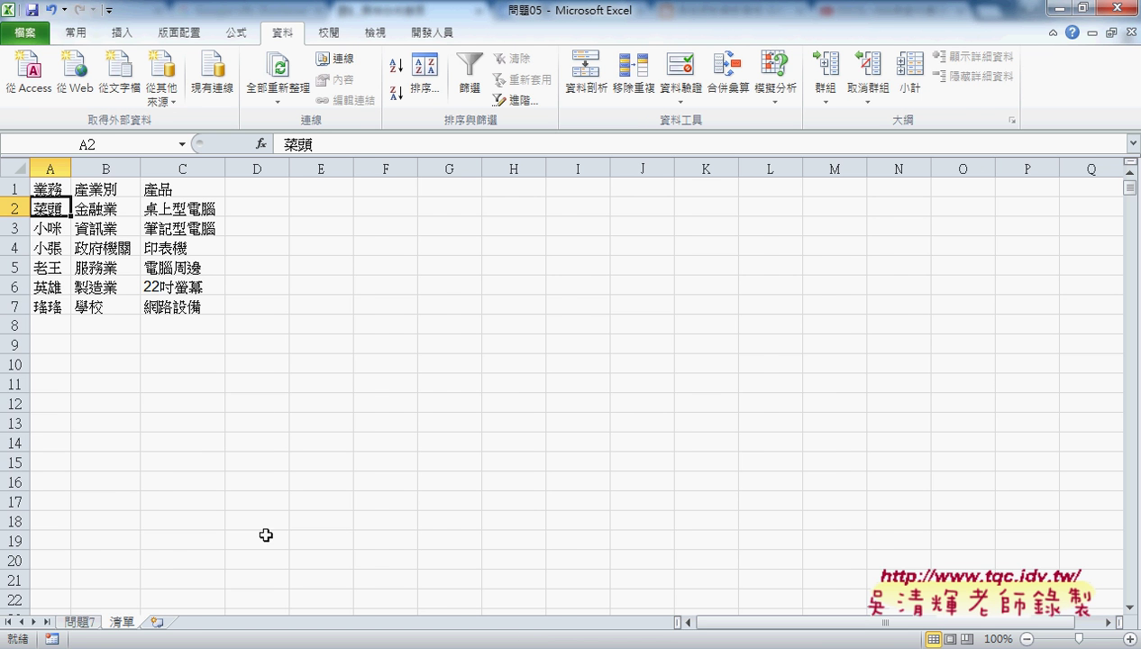
click(76, 622)
click(124, 622)
drag(49, 207, 165, 309)
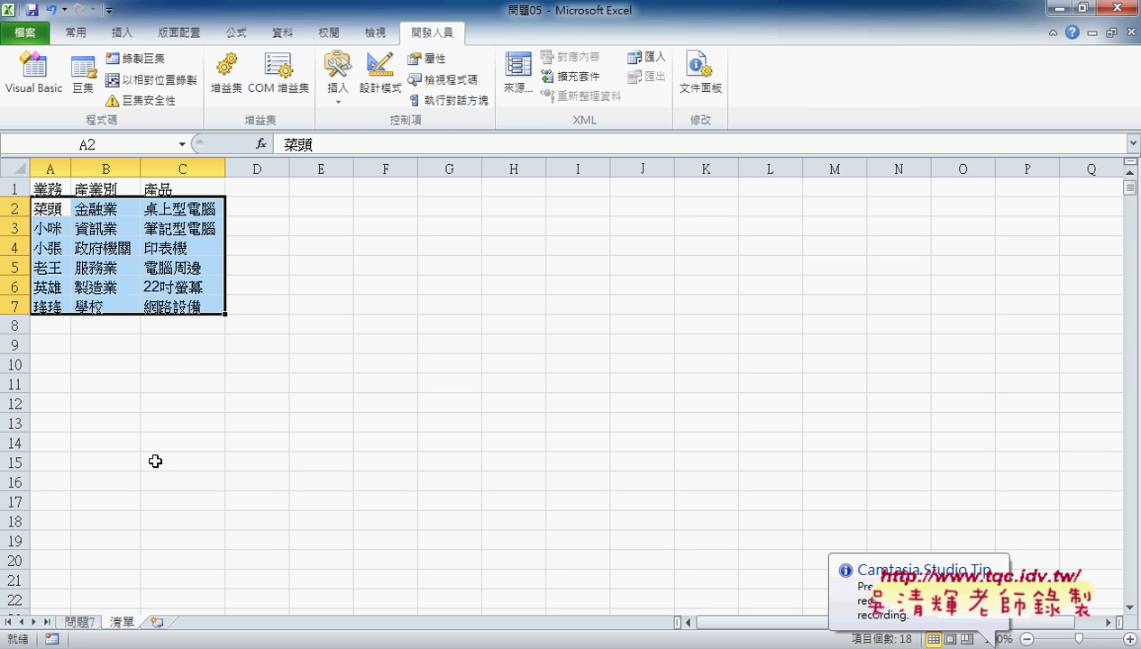
click(154, 447)
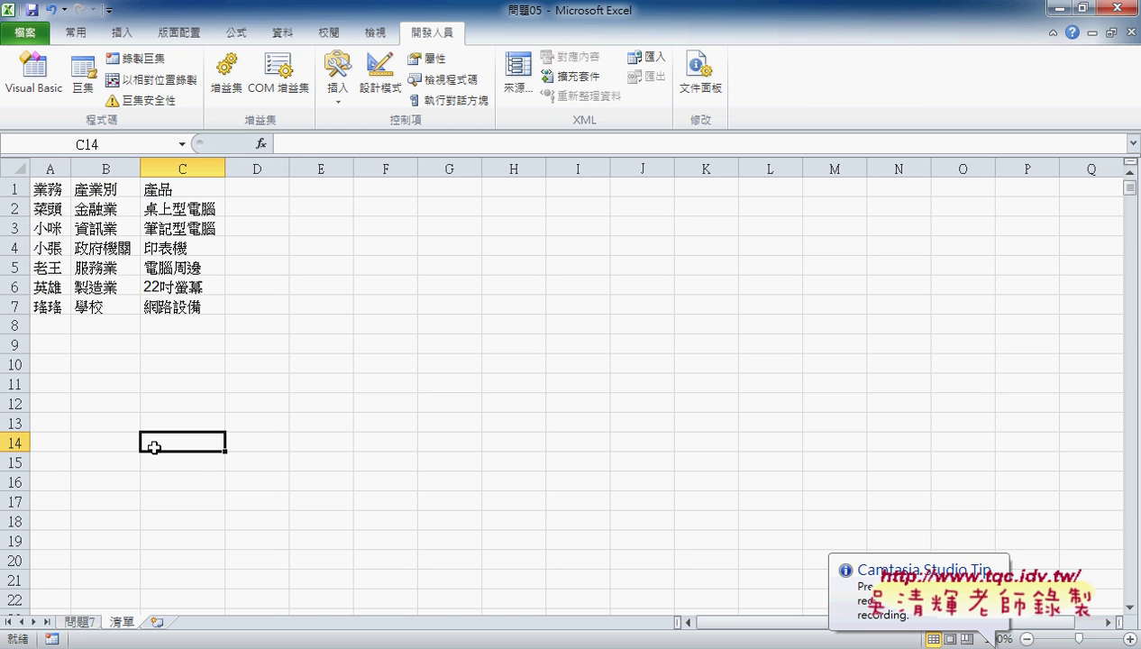
drag(52, 209, 45, 306)
click(47, 323)
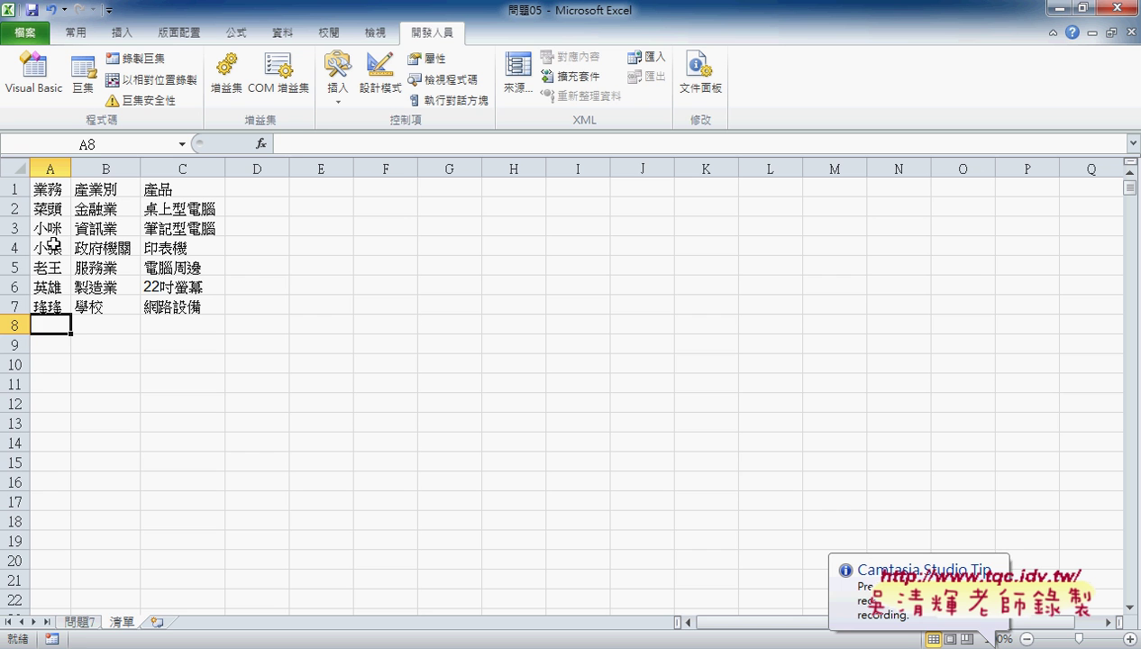
drag(48, 224, 50, 308)
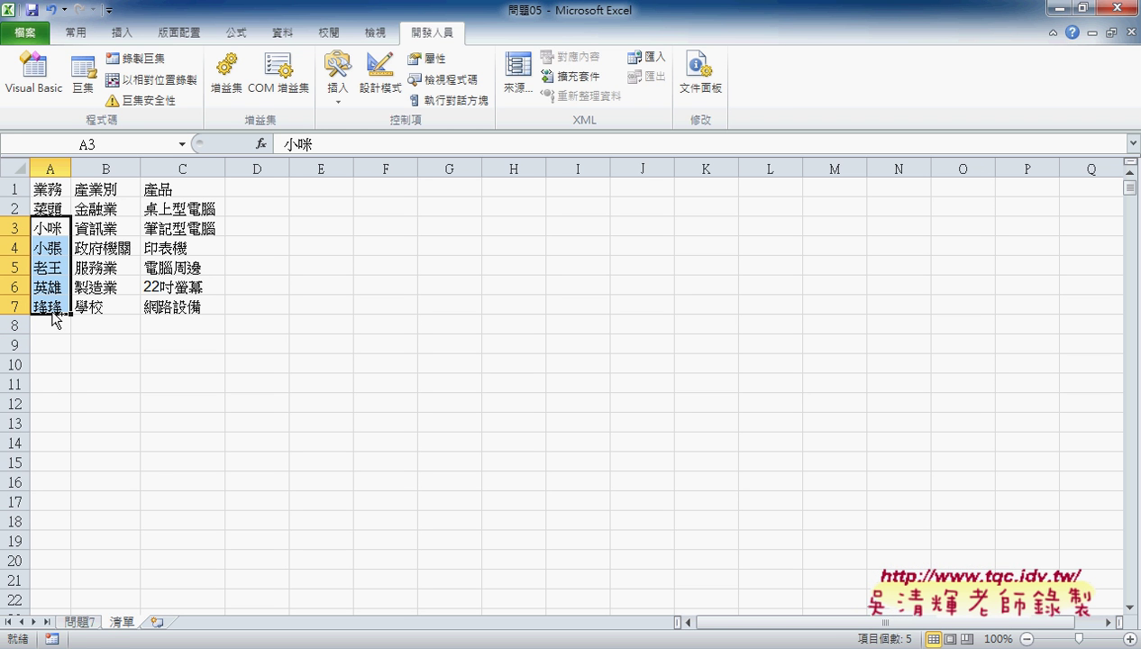
drag(56, 321, 99, 636)
drag(35, 215, 61, 210)
drag(59, 301, 47, 326)
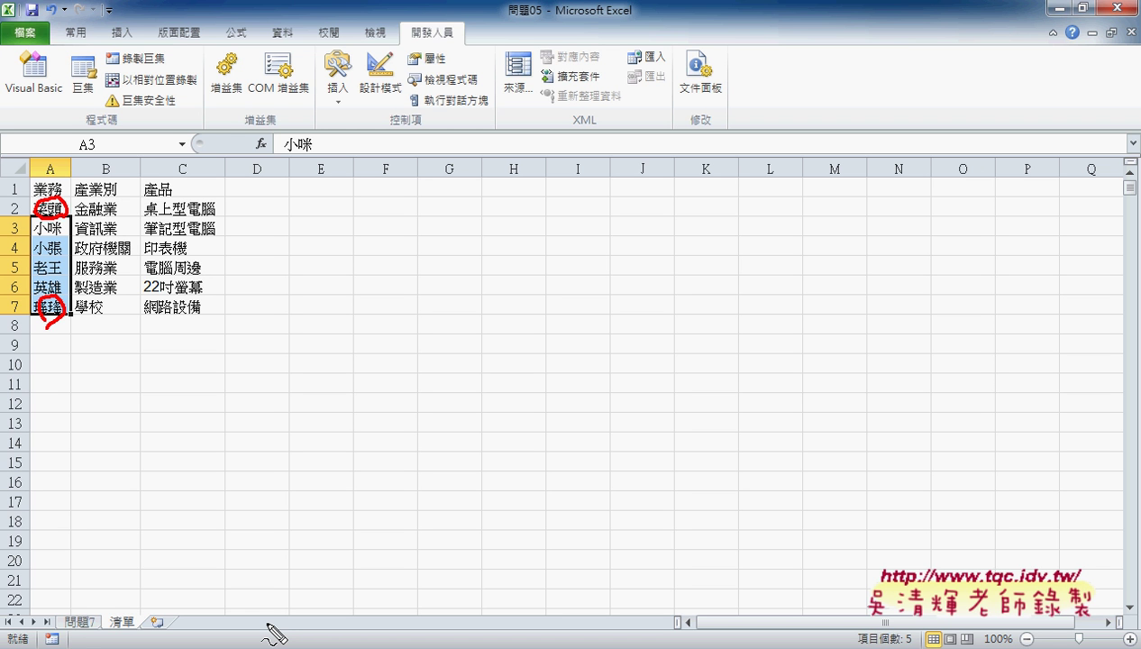
key(Escape)
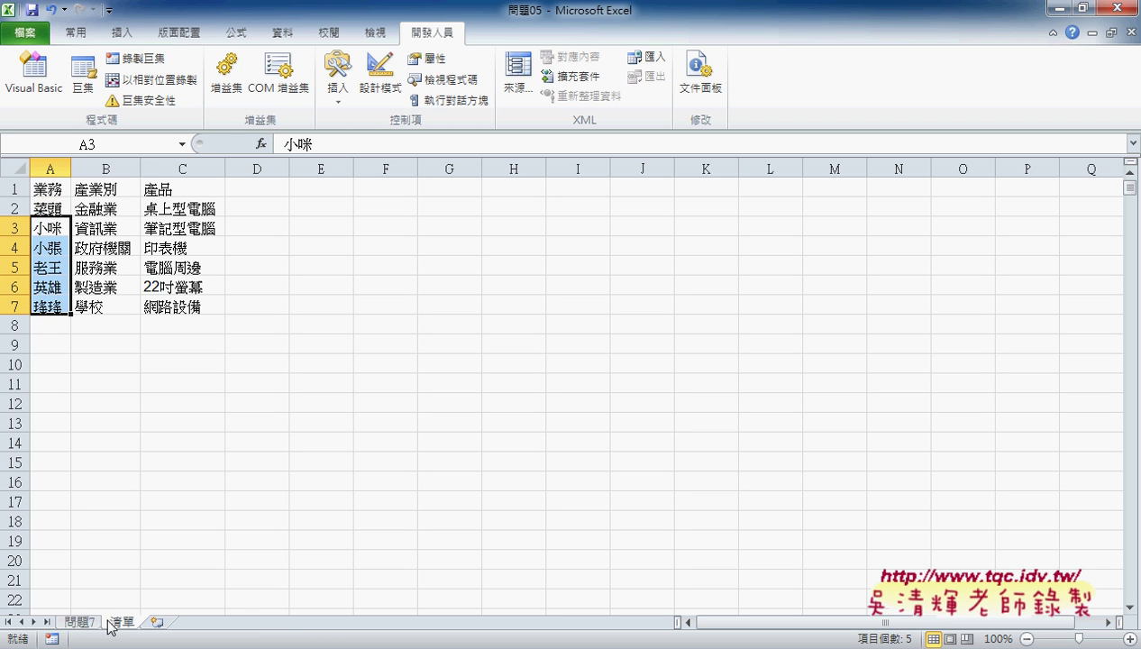
click(87, 622)
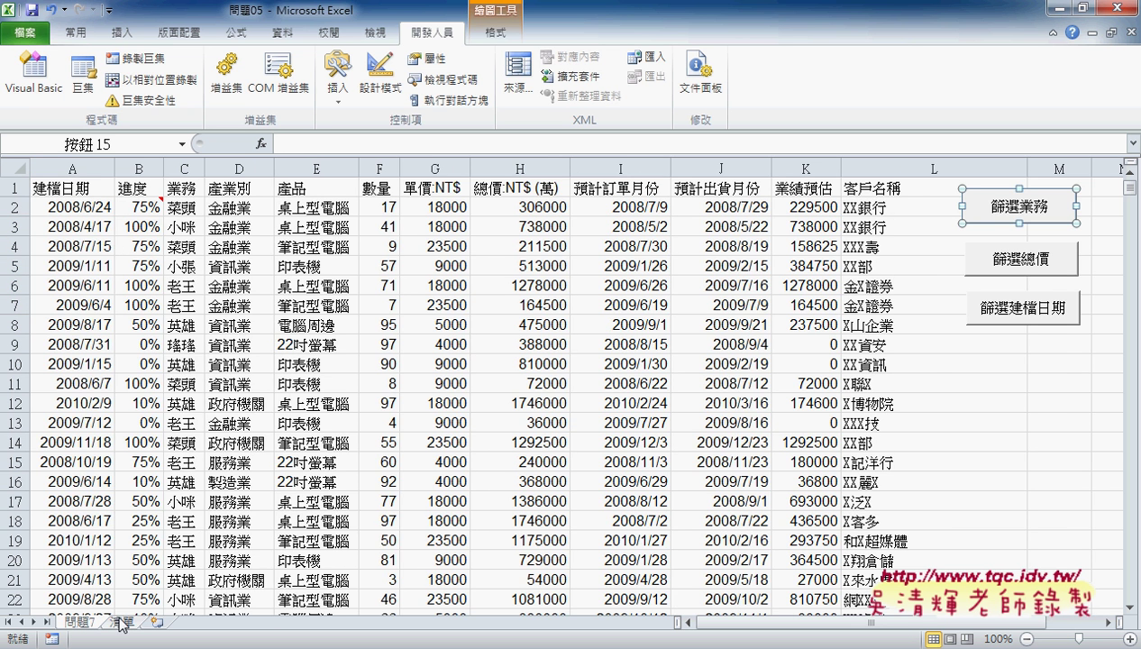
click(123, 622)
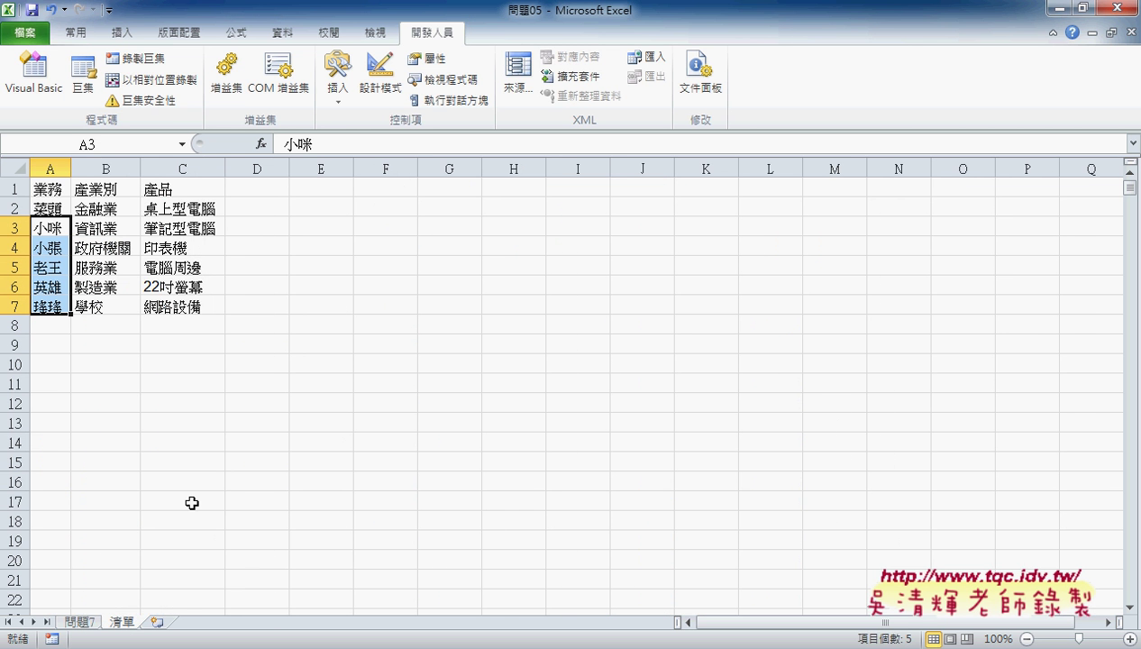
Step: Open the VBA editor and the 問題05 workbook's Module1 code
click(56, 91)
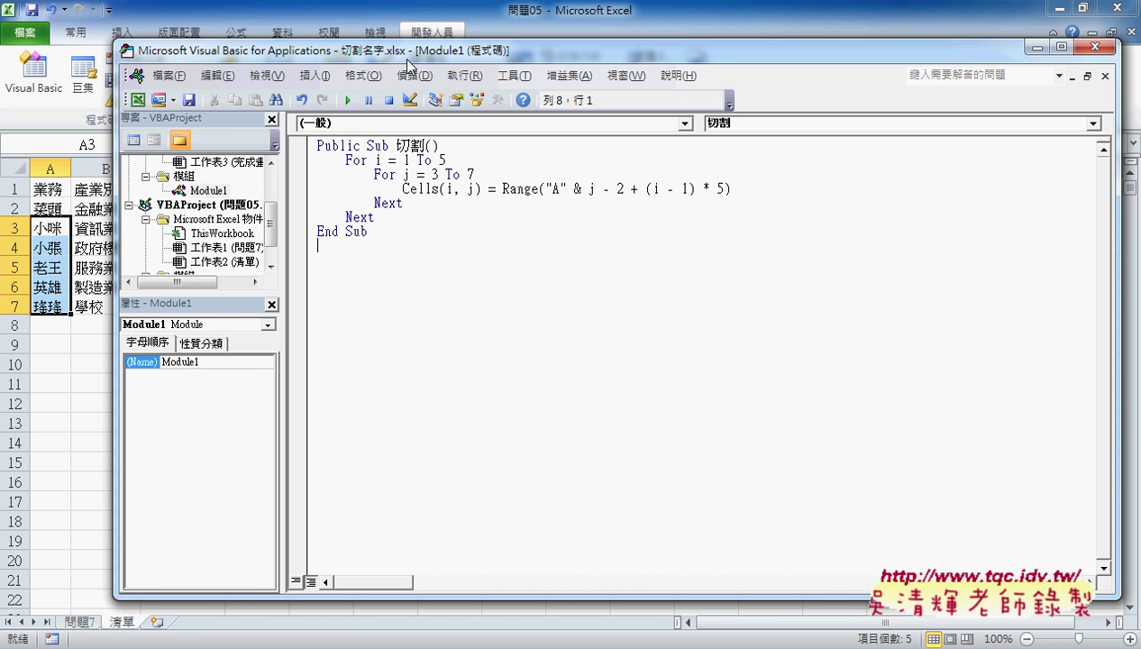
drag(408, 66, 472, 64)
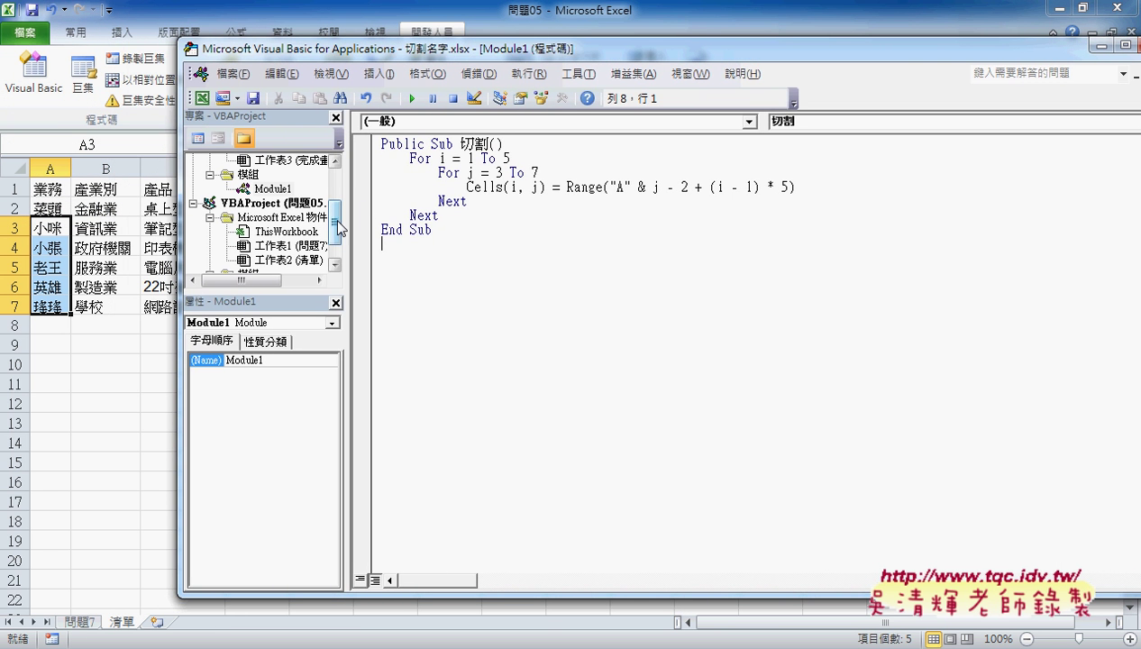
drag(338, 227, 339, 241)
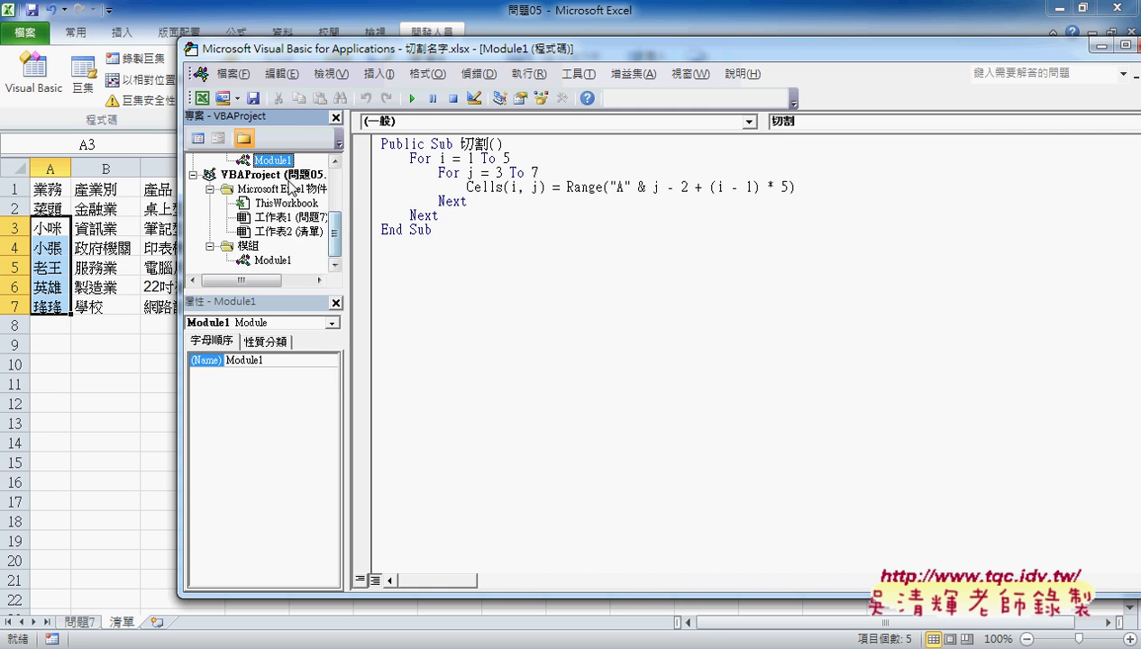
right_click(287, 174)
mouse_move(326, 249)
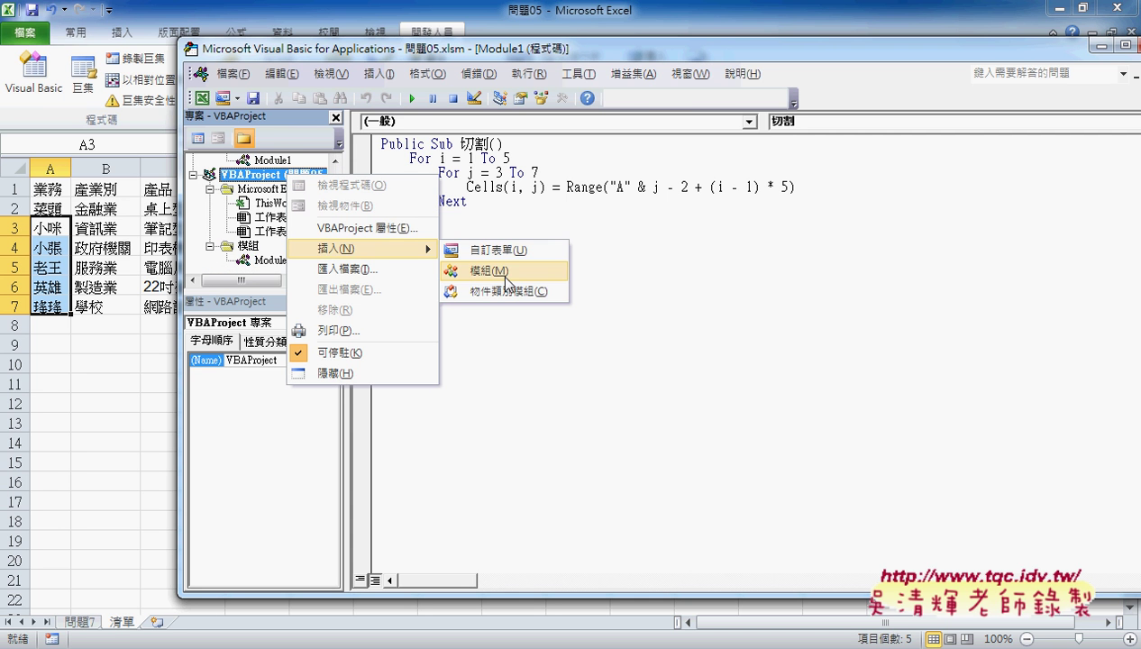
double_click(271, 261)
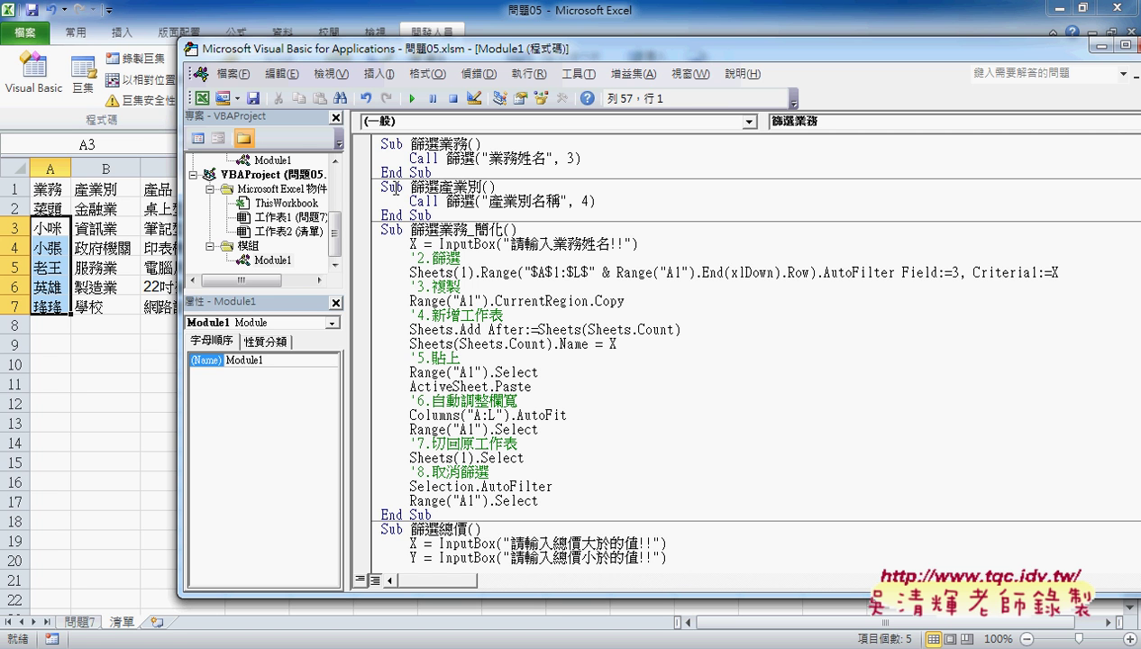
Step: Widen the code pane and insert blank lines above the Sub 篩選 procedure
click(383, 146)
key(Up)
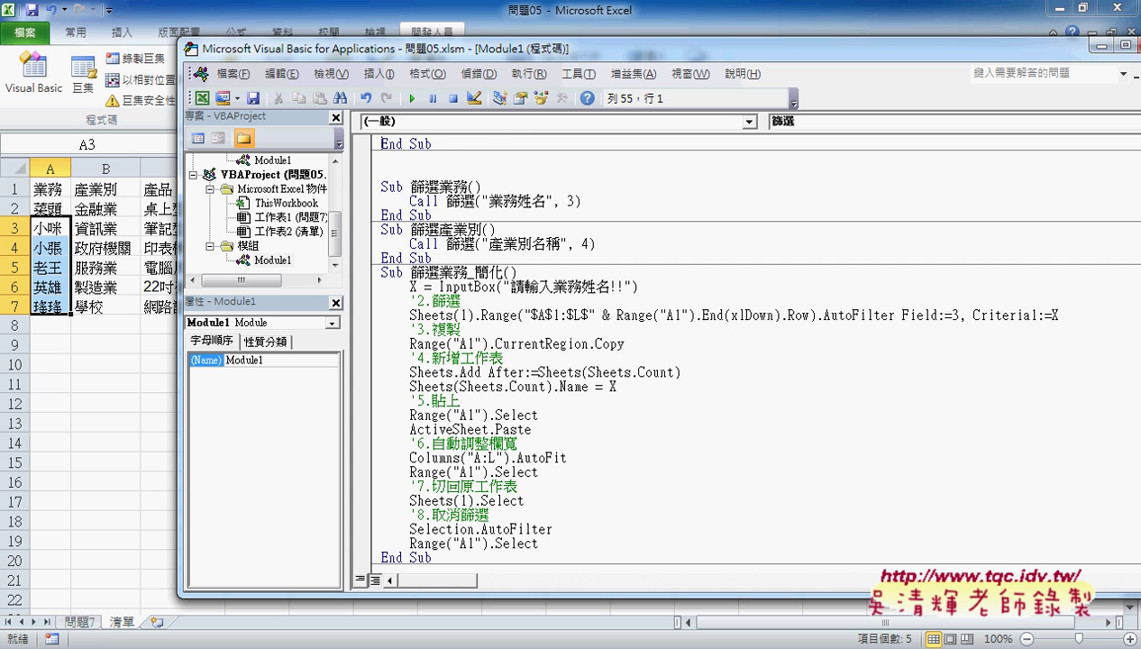
key(Up)
key(Up)
key(Up)
key(Up)
key(Up)
key(Up)
key(Up)
key(Up)
key(Up)
key(Up)
key(Up)
key(Up)
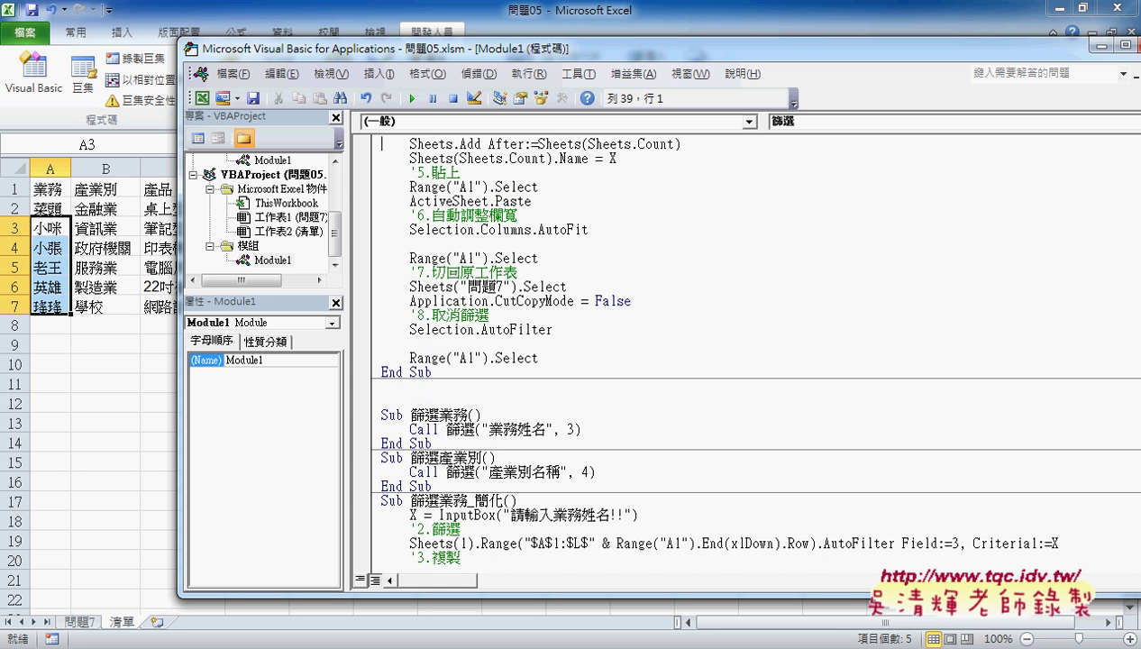
drag(353, 183, 288, 168)
drag(446, 54, 365, 48)
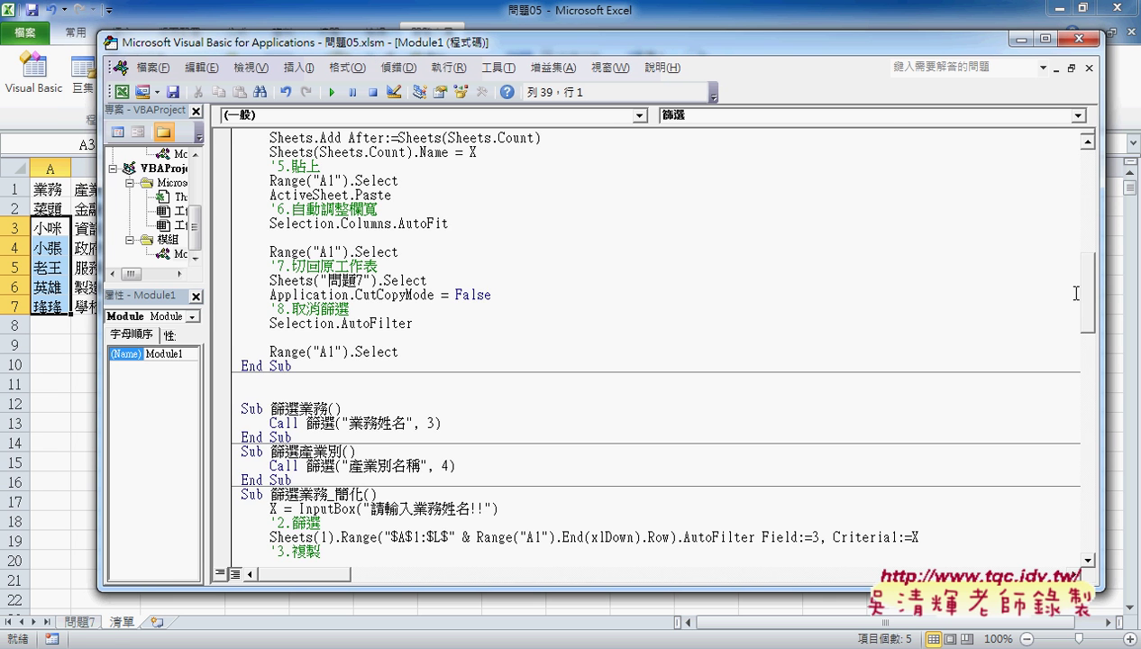
scroll(1077, 279, up, 2)
scroll(1079, 268, up, 10)
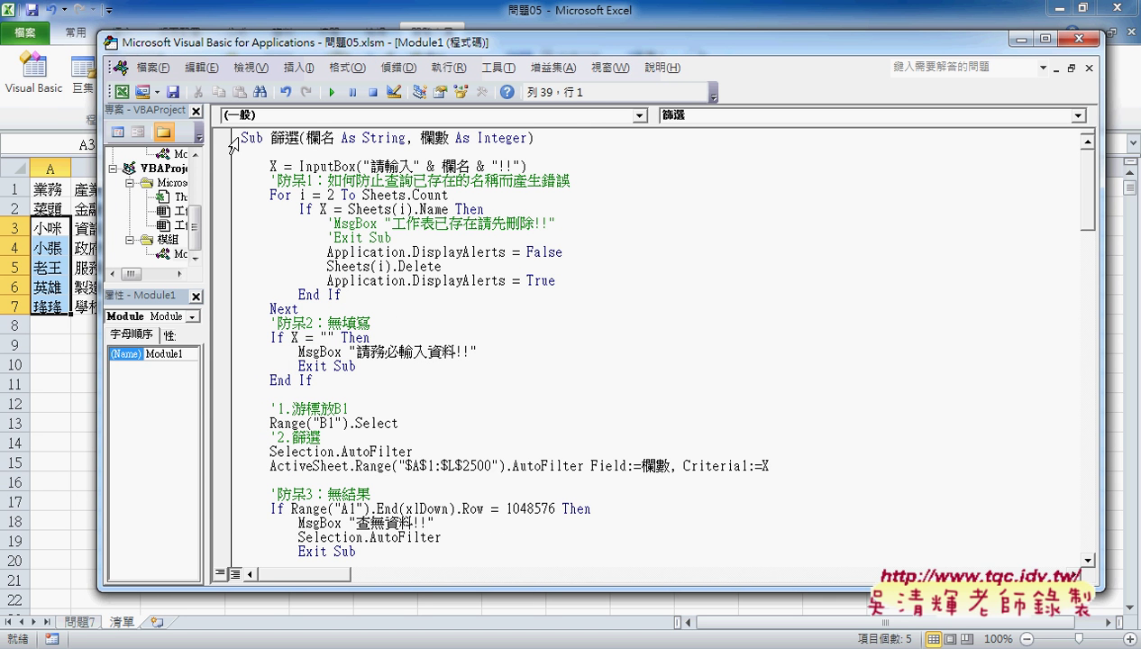
click(233, 144)
click(242, 138)
key(Return)
key(Return)
key(Up)
key(Up)
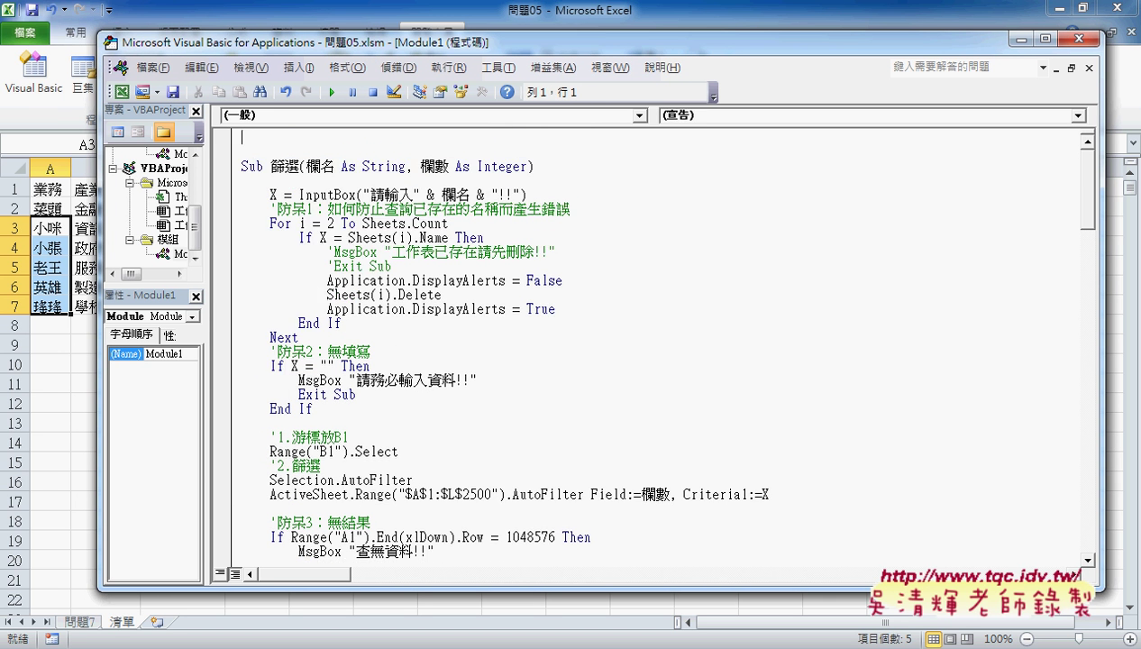
drag(344, 45, 419, 43)
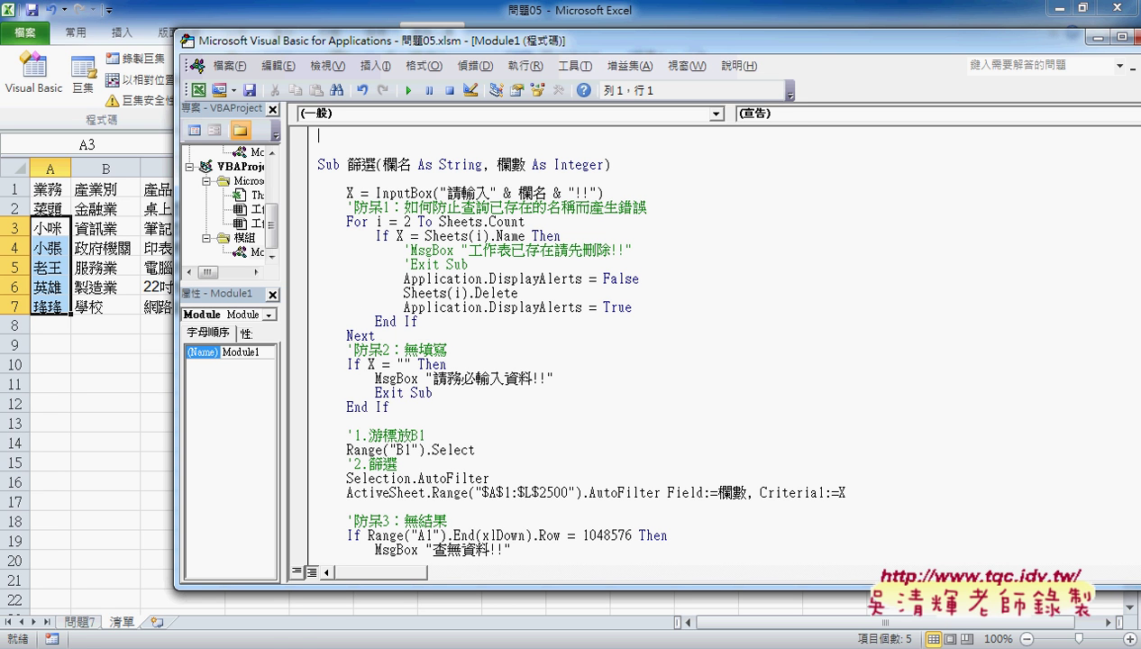
Step: Select the 批次新增工作表 procedure text in Google Docs and return to the editor
click(184, 563)
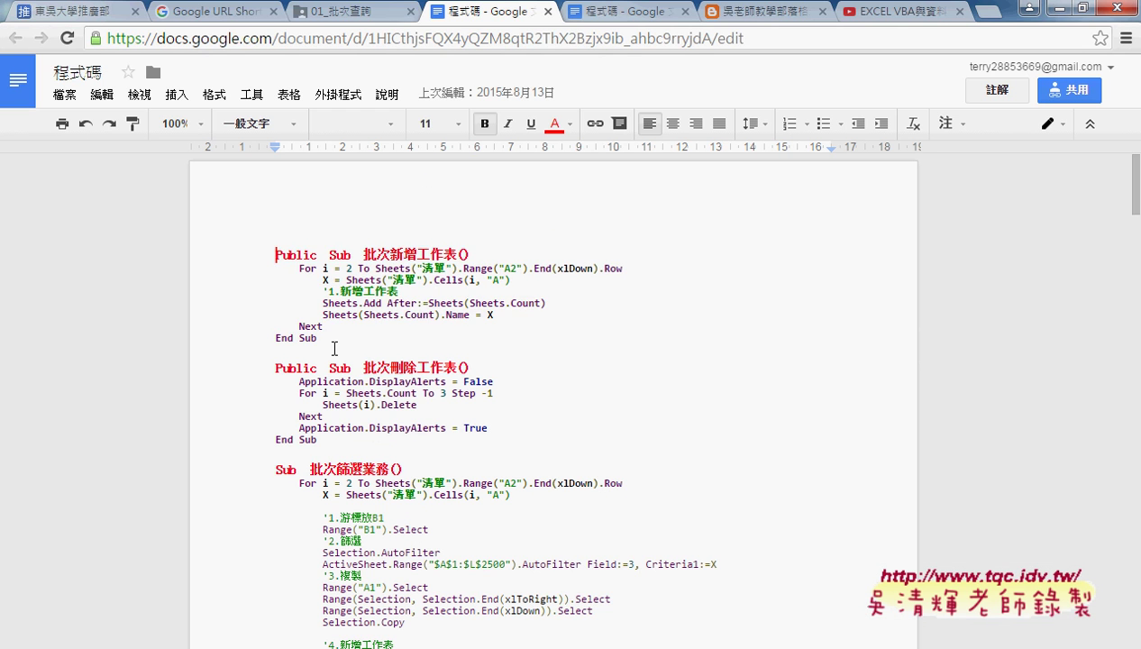
drag(335, 348, 251, 246)
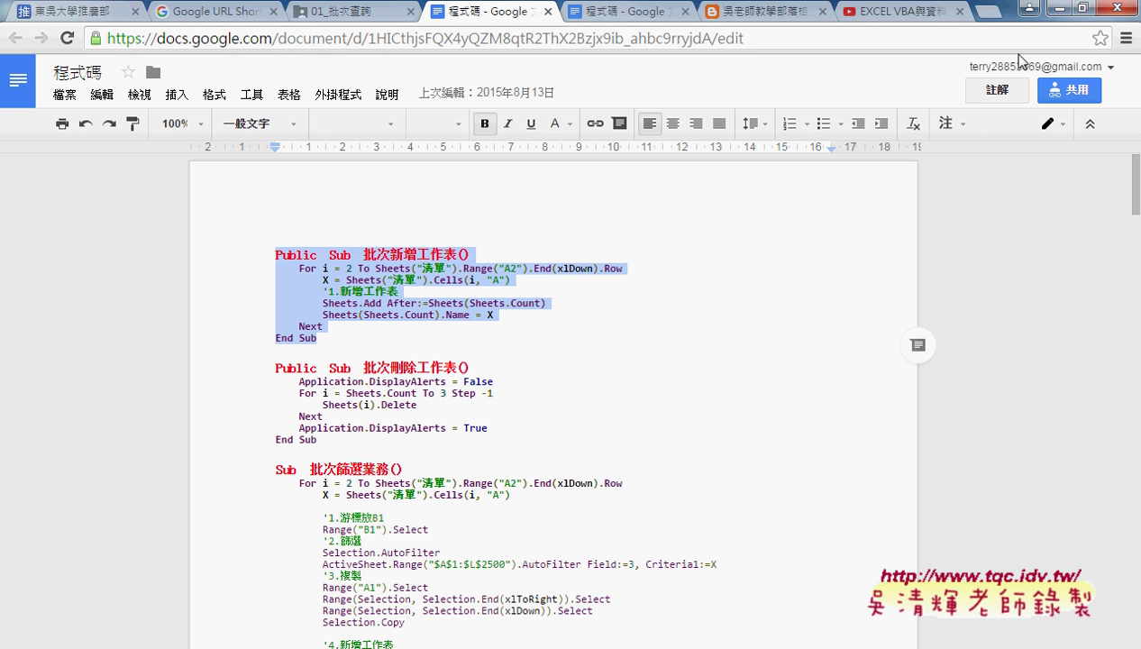
key(alt+Tab)
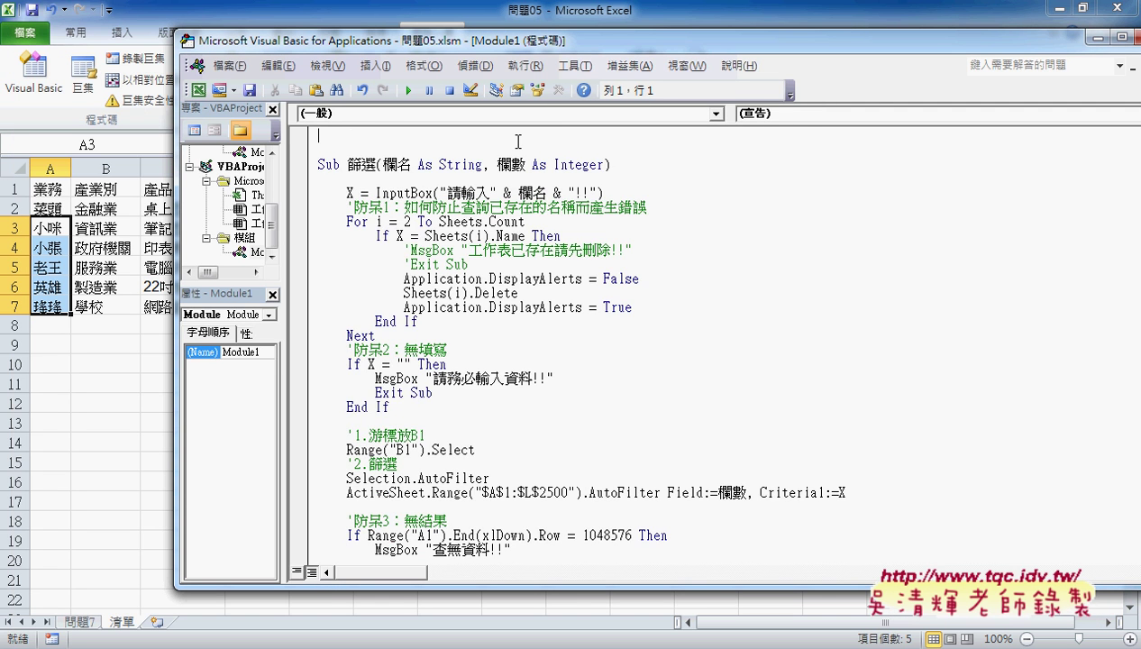
Step: Paste the 批次新增工作表 macro at the top of Module1 and run it to create the salesperson sheets
text(Public Sub 批次新增工作表()     For i = 2 To Sheets("清單").Range("A2").End(xlDown).Row         X = Sheets("清單").Cells(i, "A")         '1.新增工作表         Sheets.Add After:=Sheets(Sheets.Count)         Sheets(Sheets.Count).Name = X     Next End Sub)
click(507, 192)
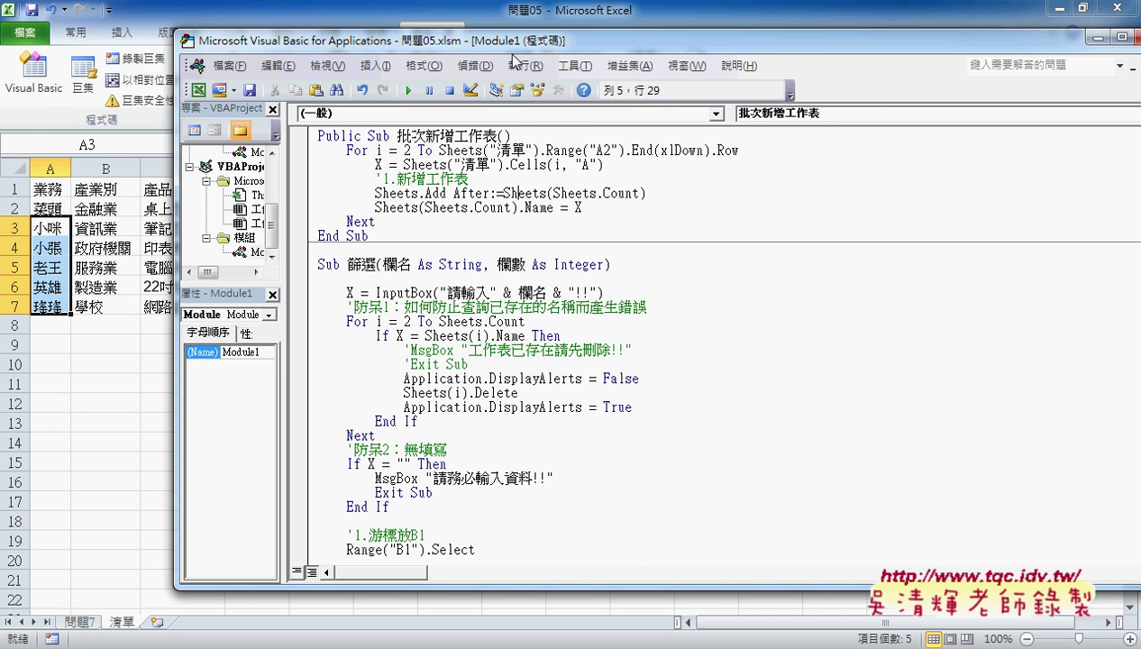
drag(511, 47, 656, 45)
click(628, 164)
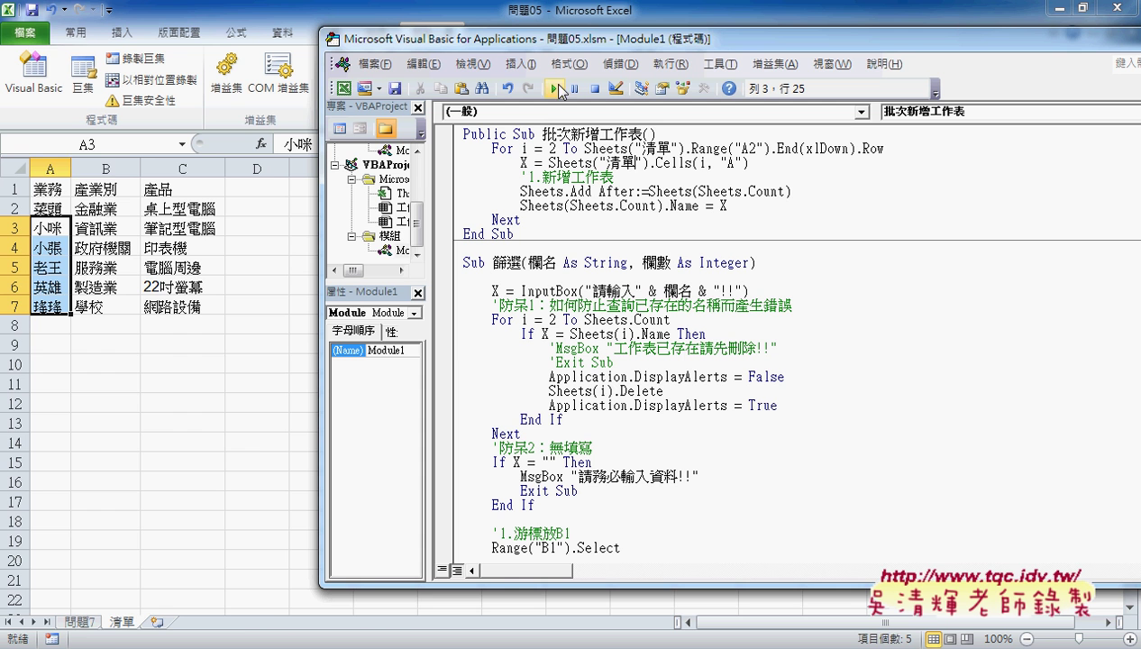
click(555, 90)
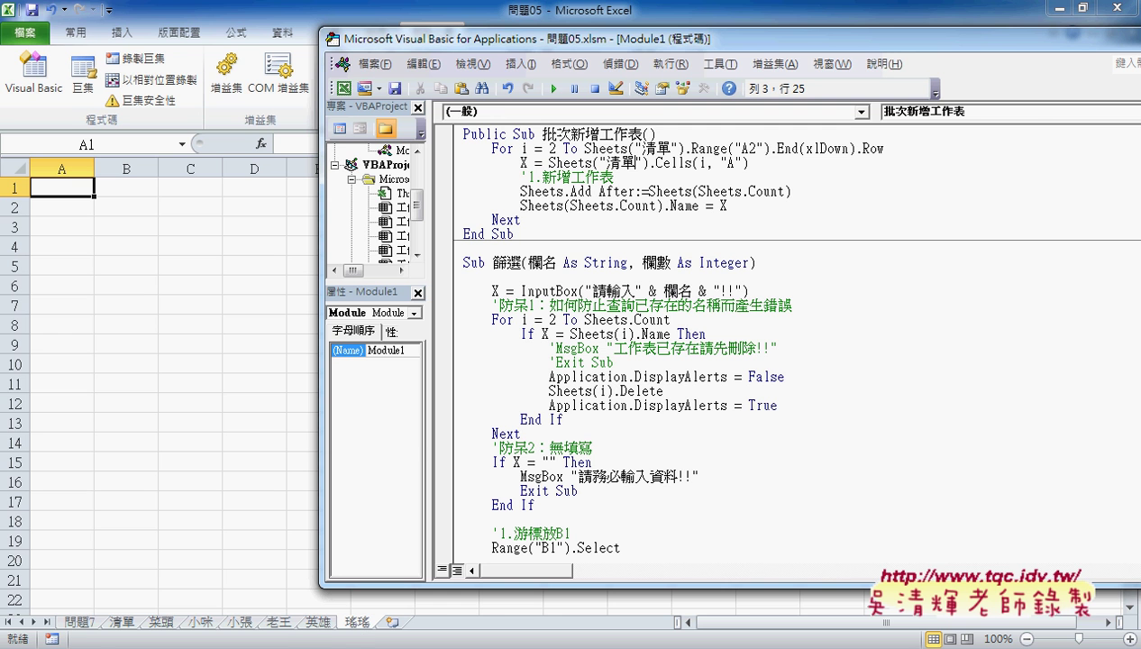
Step: Copy the 批次刪除工作表 procedure from the Google Docs file and place the caret on line 9
click(198, 591)
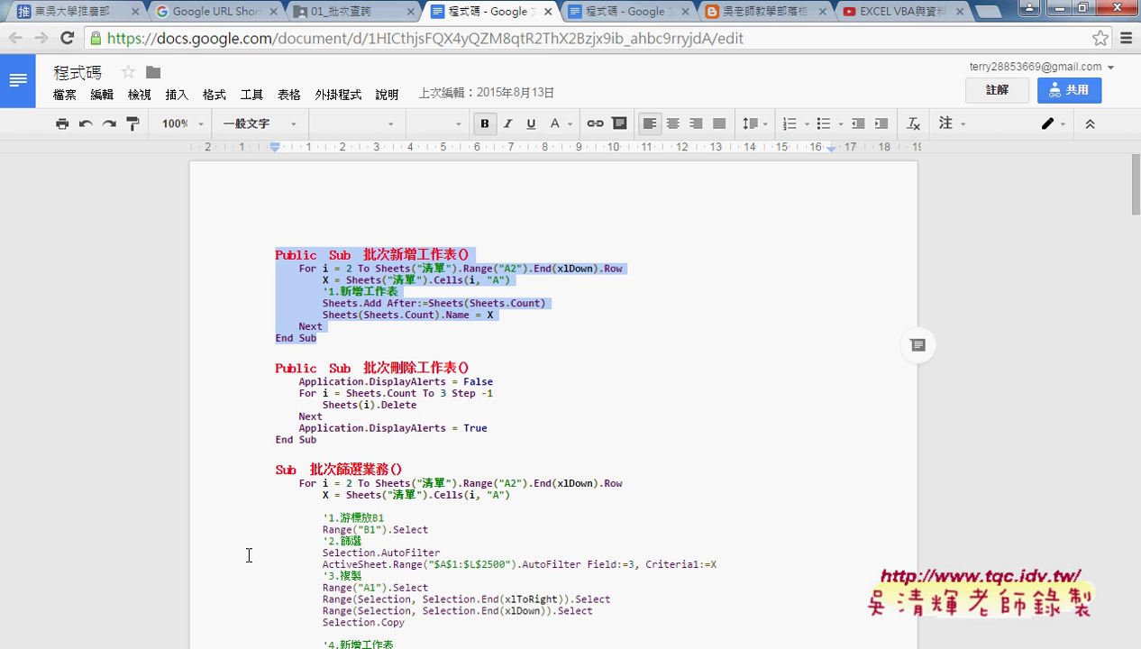
drag(368, 444, 264, 368)
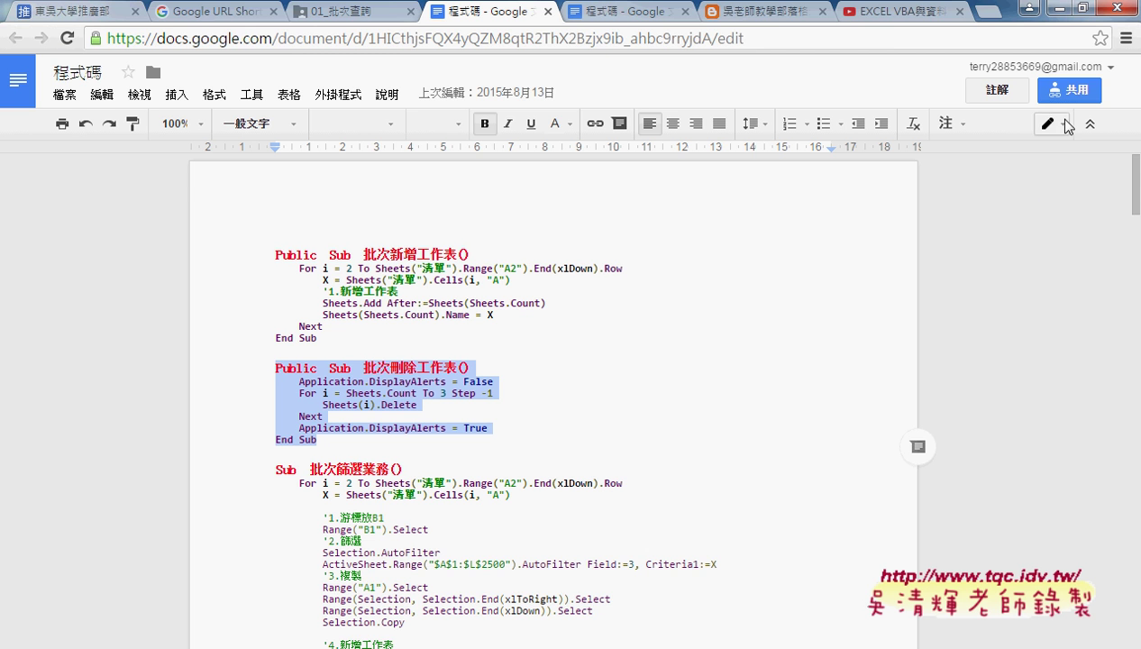
click(1050, 8)
click(536, 247)
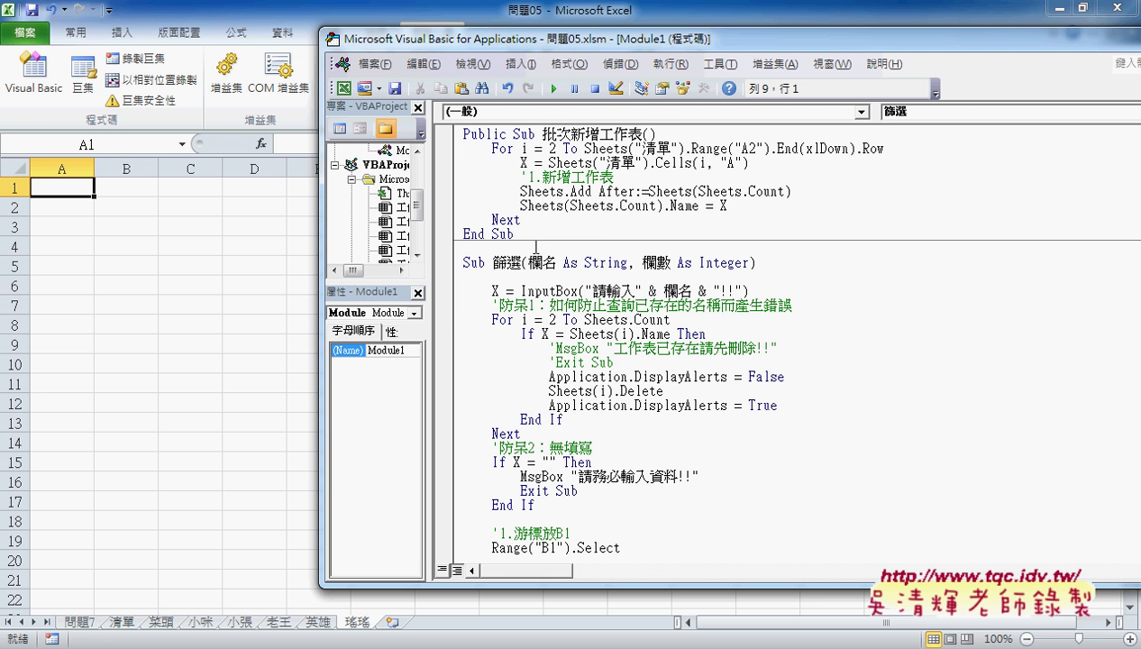
text(Public Sub 批次刪除工作表()     Application.DisplayAlerts = False     For i = Sheets.Count To 3 Step -1         Sheets(i).Delete     Next     Application.DisplayAlerts = True End Sub)
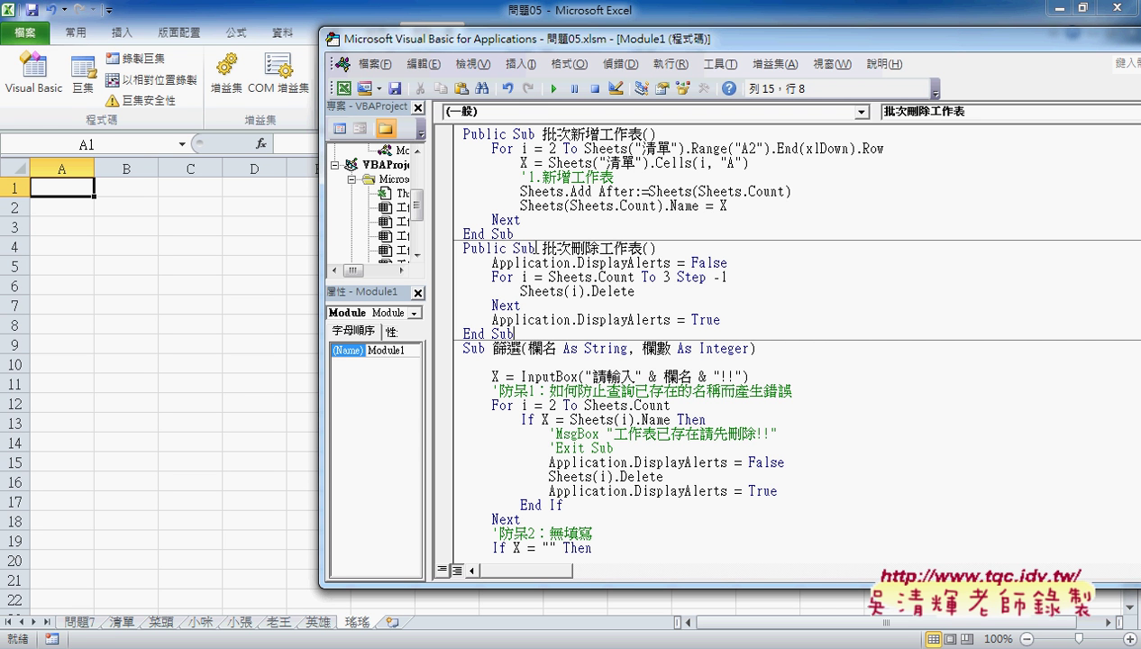
click(575, 291)
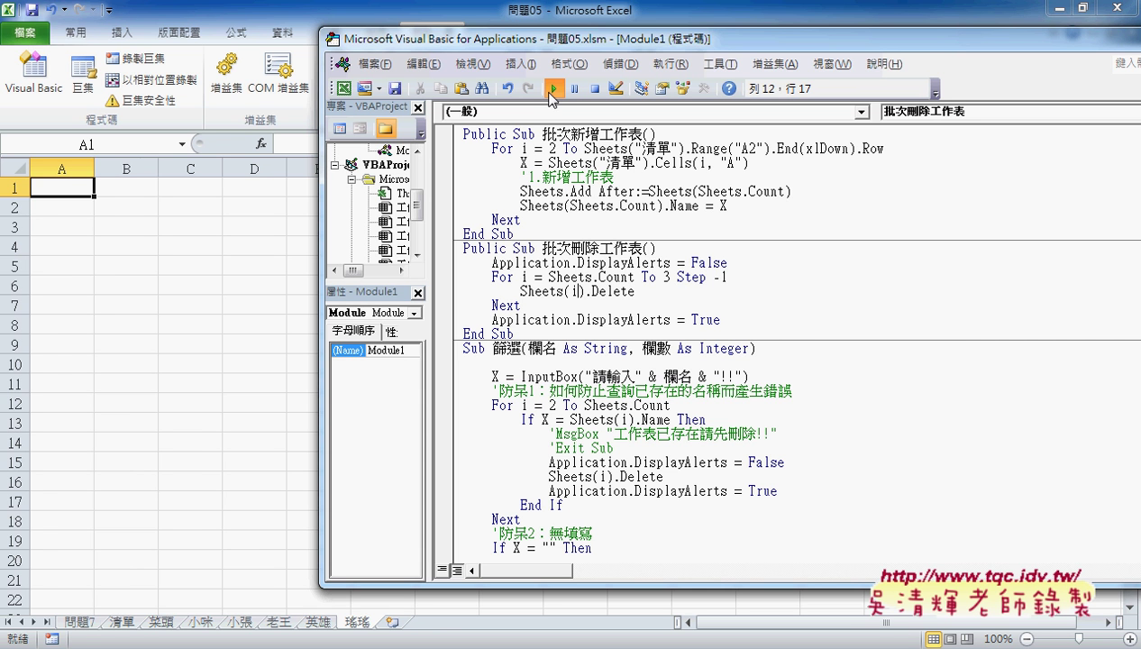
Step: Run 批次刪除工作表, recreate the sheets with 批次新增工作表, then silently delete them again
click(552, 88)
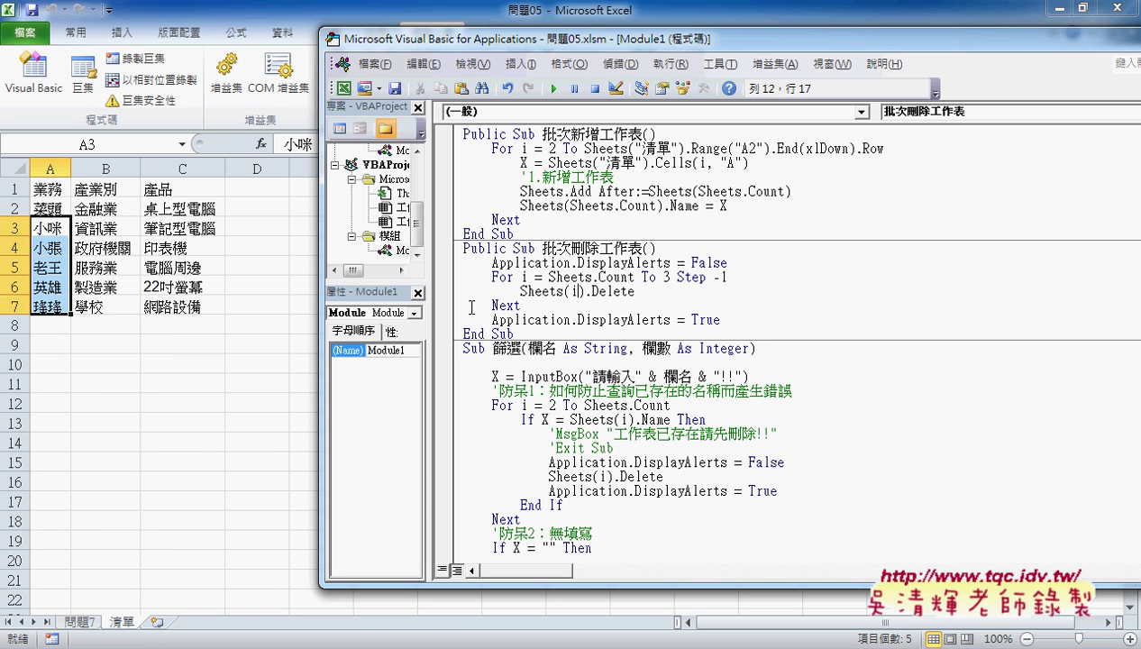
click(566, 192)
click(555, 90)
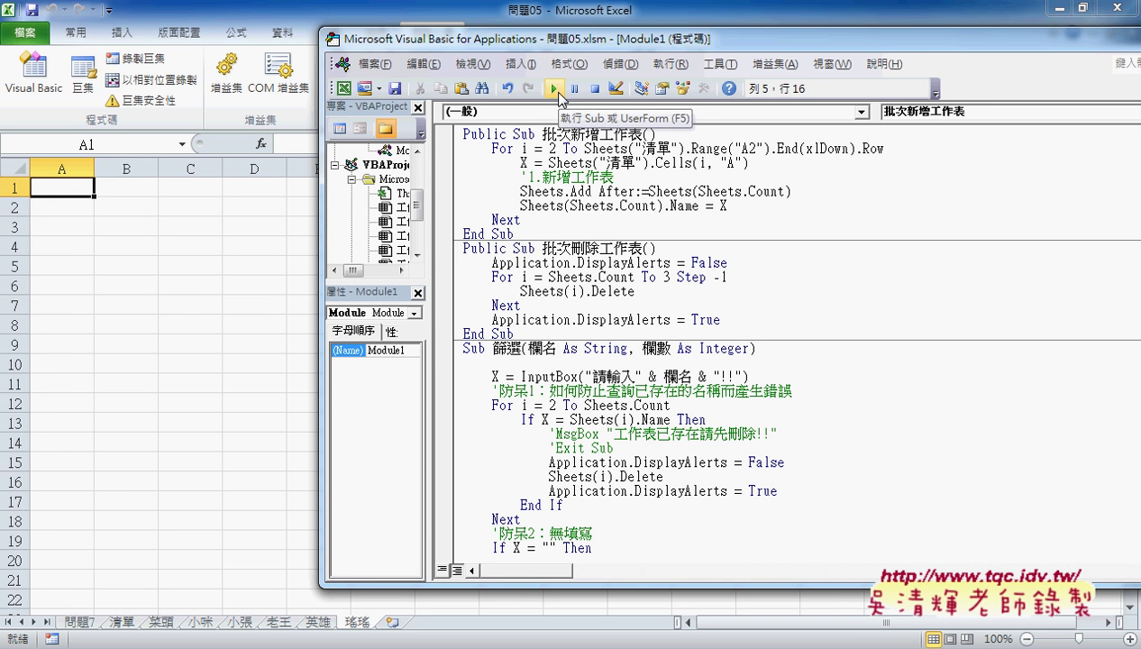
click(557, 273)
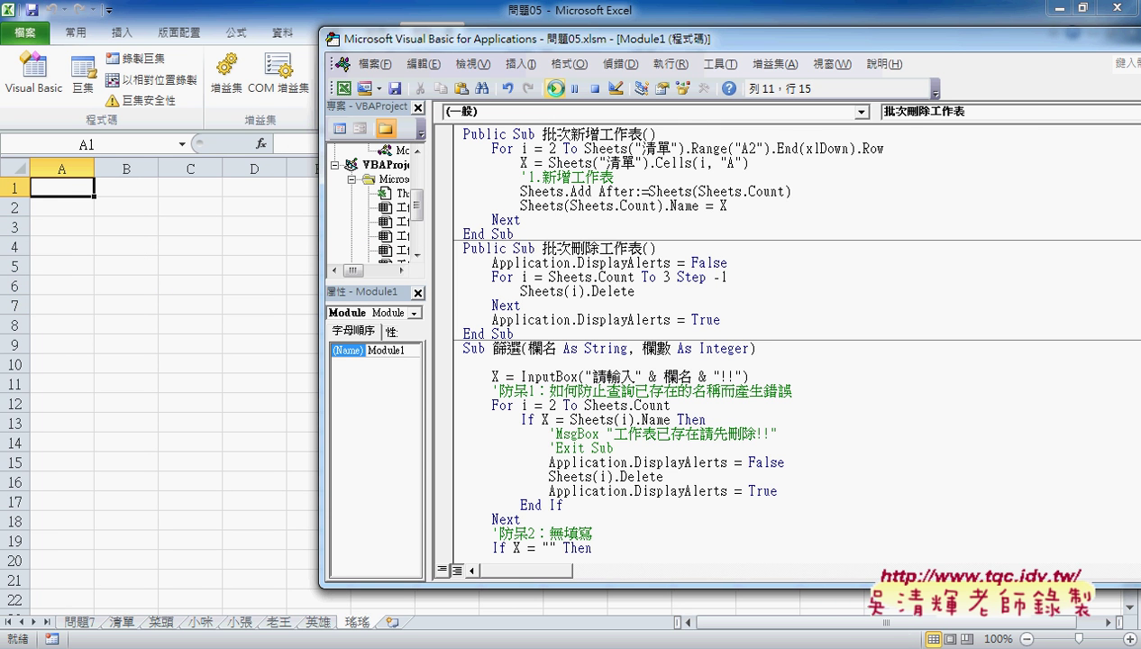
click(555, 88)
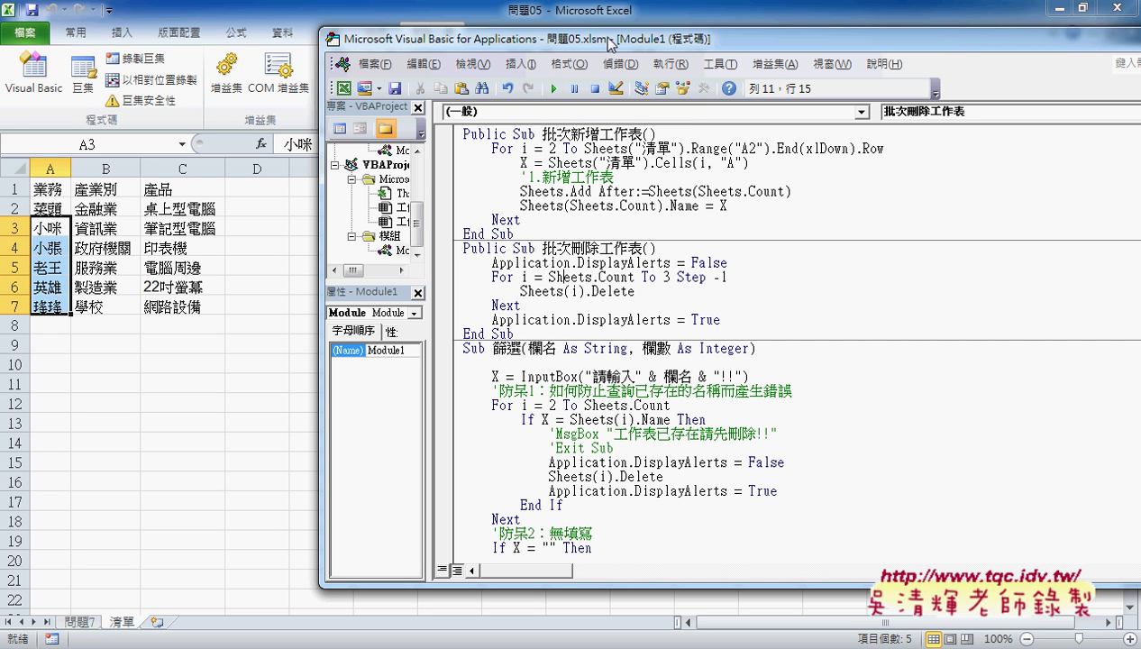
drag(605, 41, 501, 34)
click(485, 195)
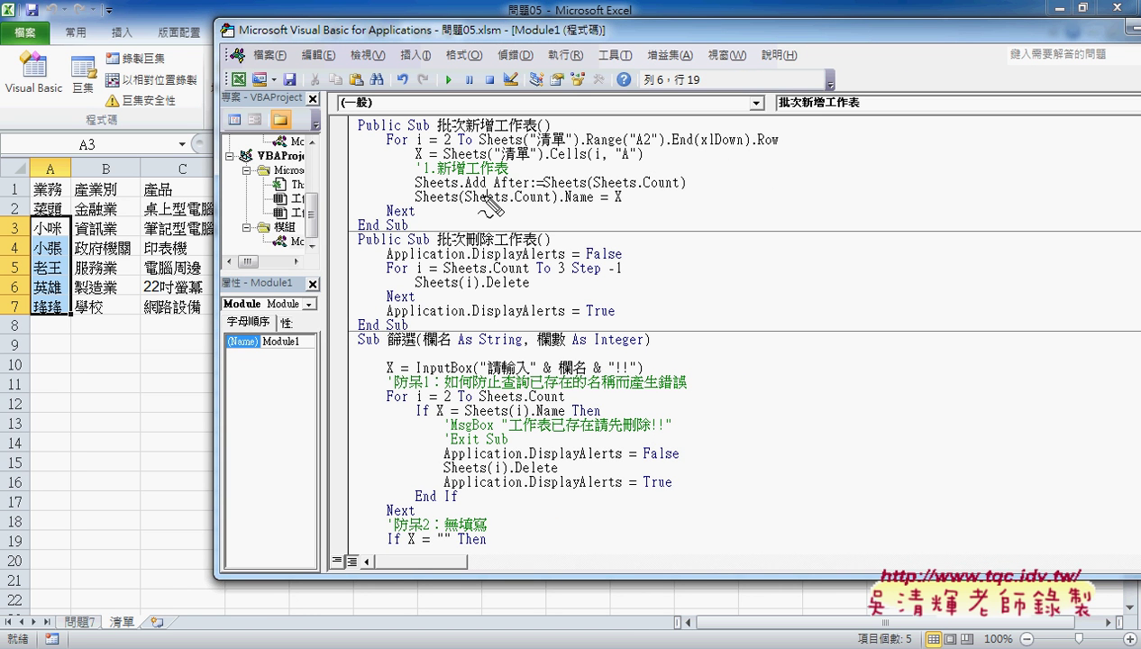
mouse_move(29, 198)
mouse_down()
mouse_move(67, 196)
mouse_move(14, 216)
mouse_up()
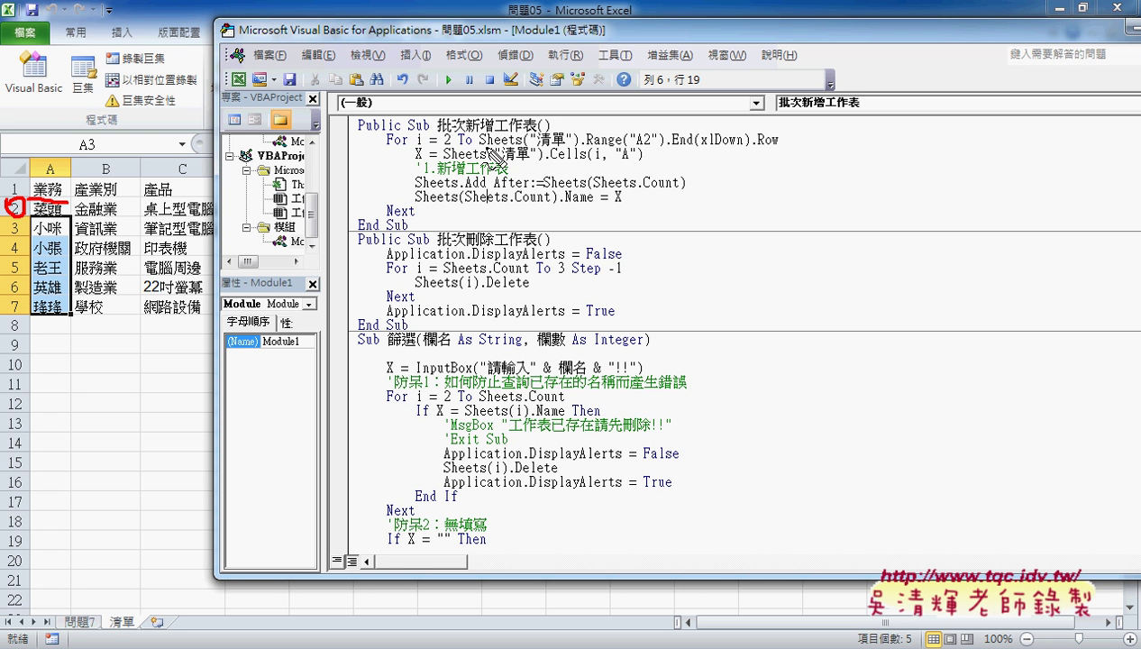
drag(483, 143, 575, 142)
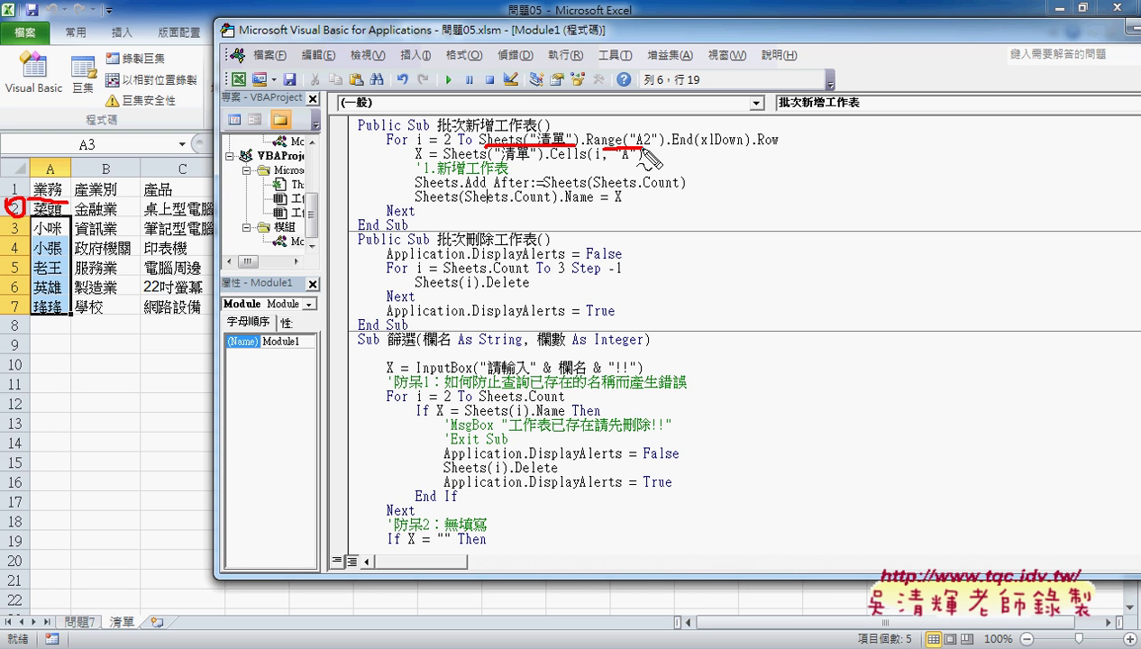
drag(663, 147, 781, 147)
drag(12, 318, 61, 317)
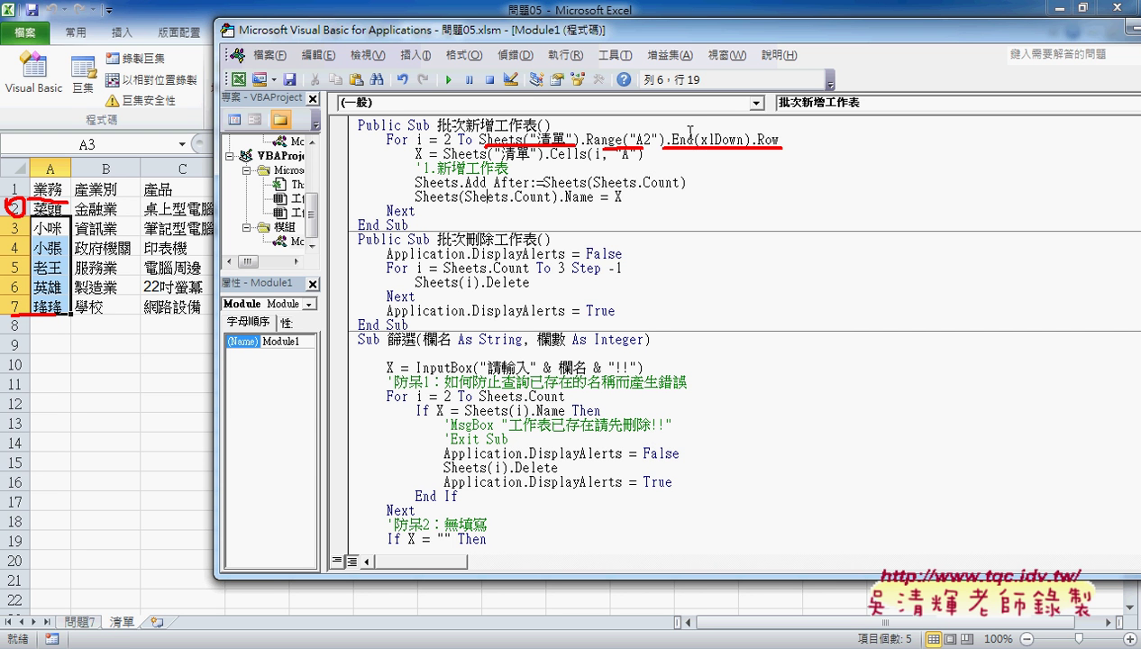
key(Escape)
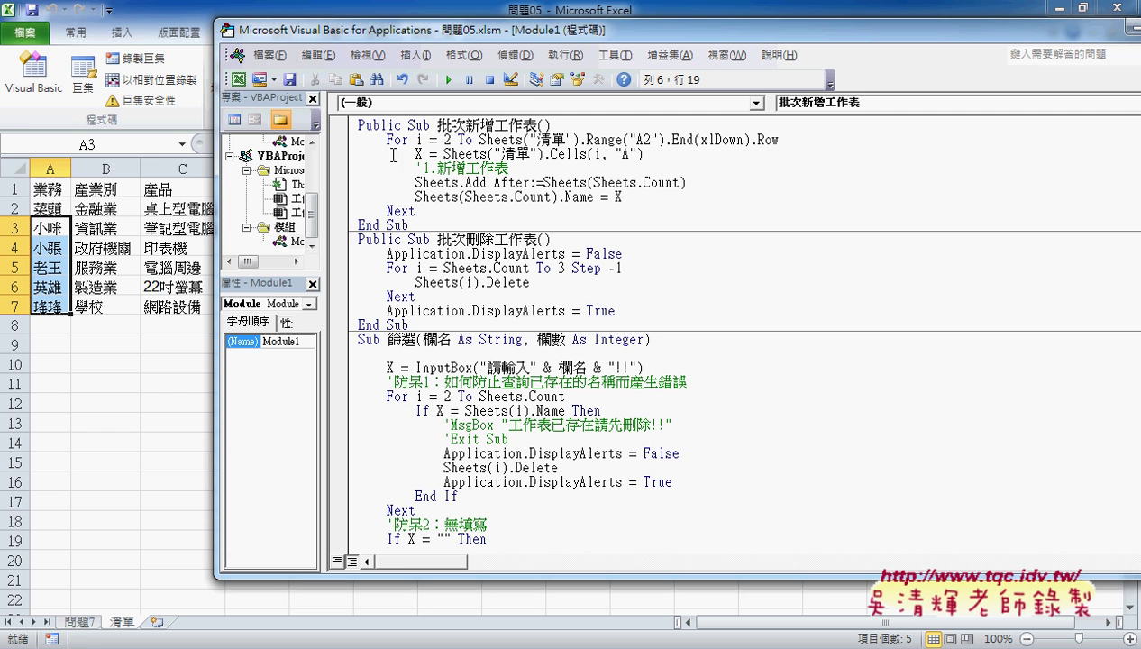
drag(443, 154, 645, 154)
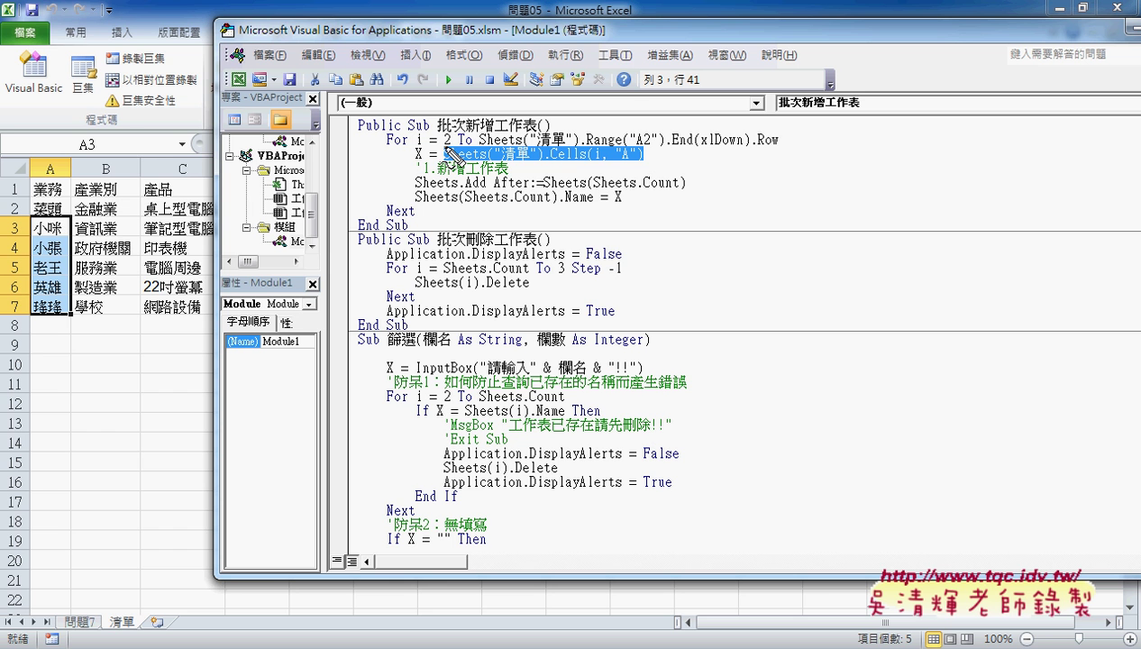
drag(460, 135, 457, 152)
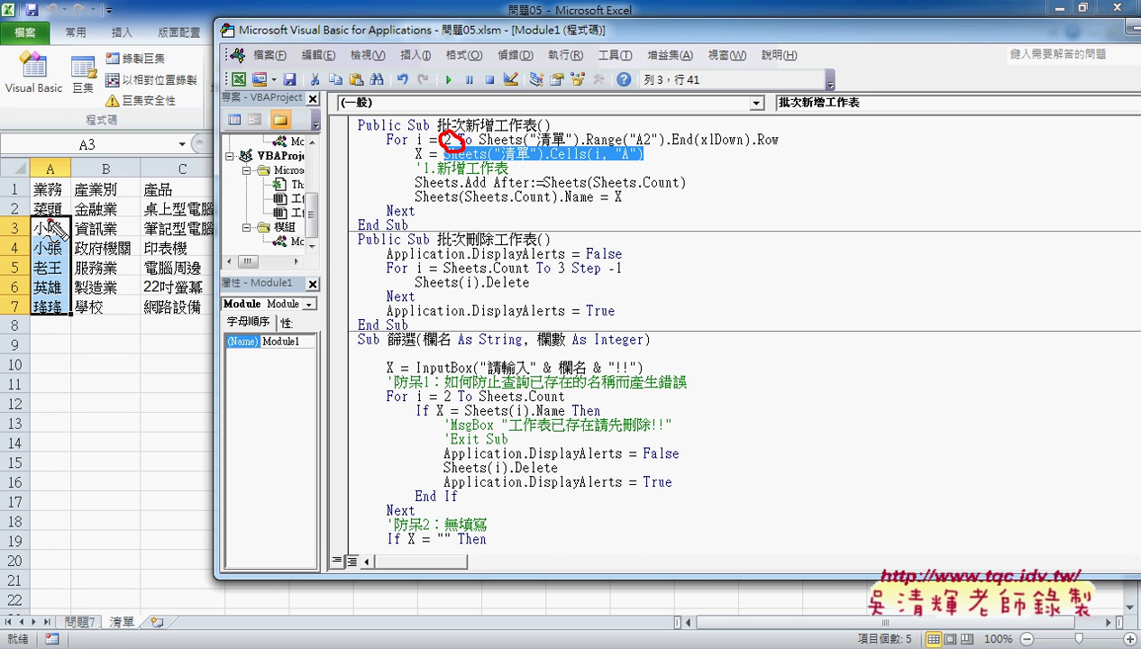
mouse_move(60, 218)
mouse_down()
mouse_move(261, 151)
mouse_move(404, 167)
mouse_up()
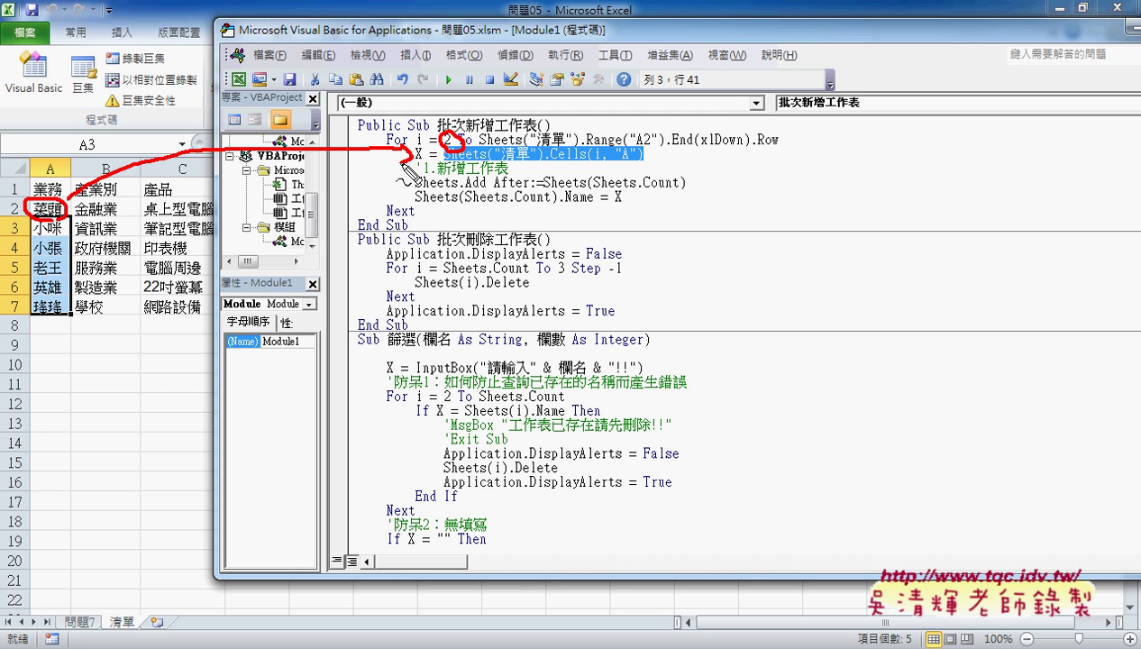
drag(416, 190, 451, 190)
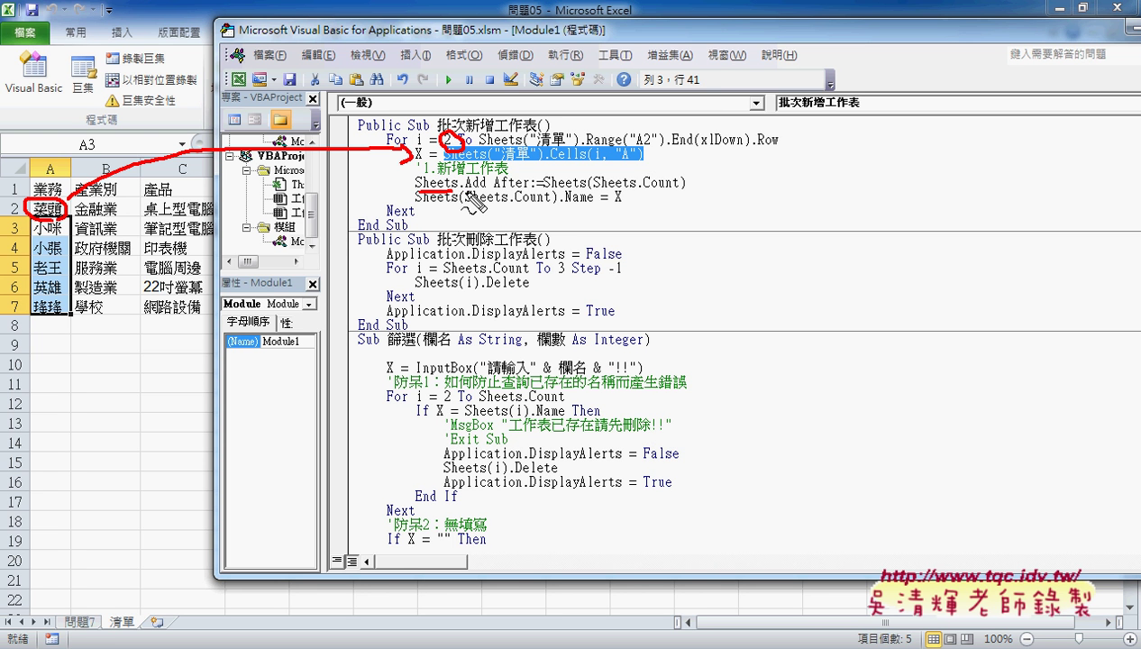
drag(465, 191, 494, 191)
drag(531, 189, 542, 189)
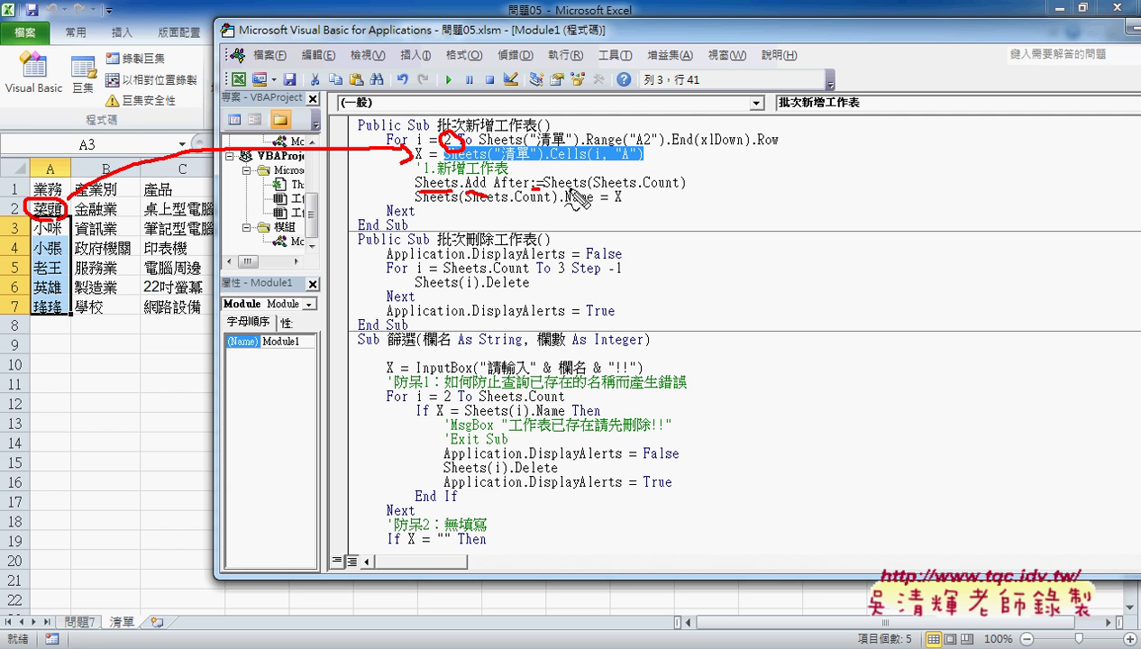
key(Escape)
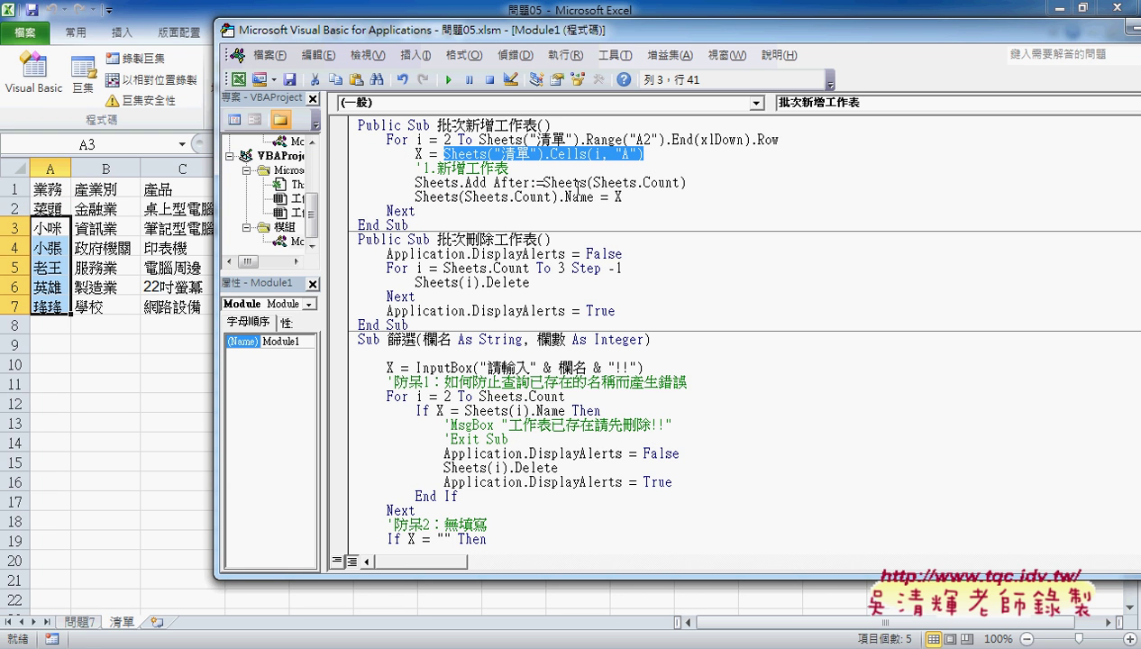
Step: Change the Sheets.Add placement argument from Sheets.Count to 2, giving After:=Sheets(2)
drag(593, 182, 683, 181)
text(2)
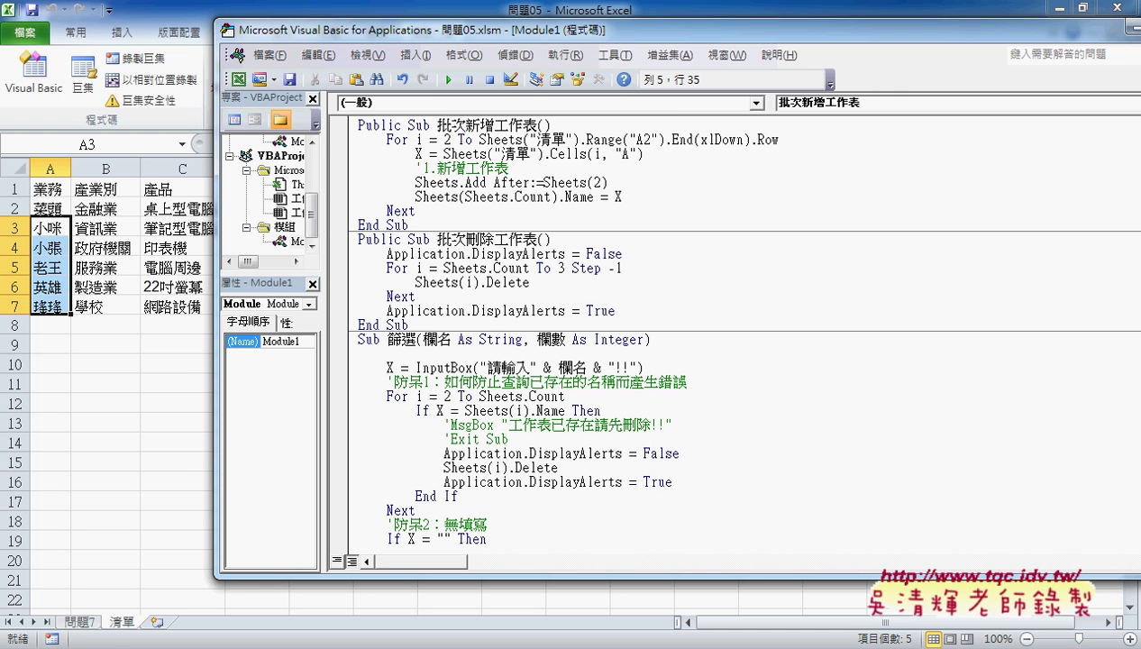
drag(620, 30, 656, 31)
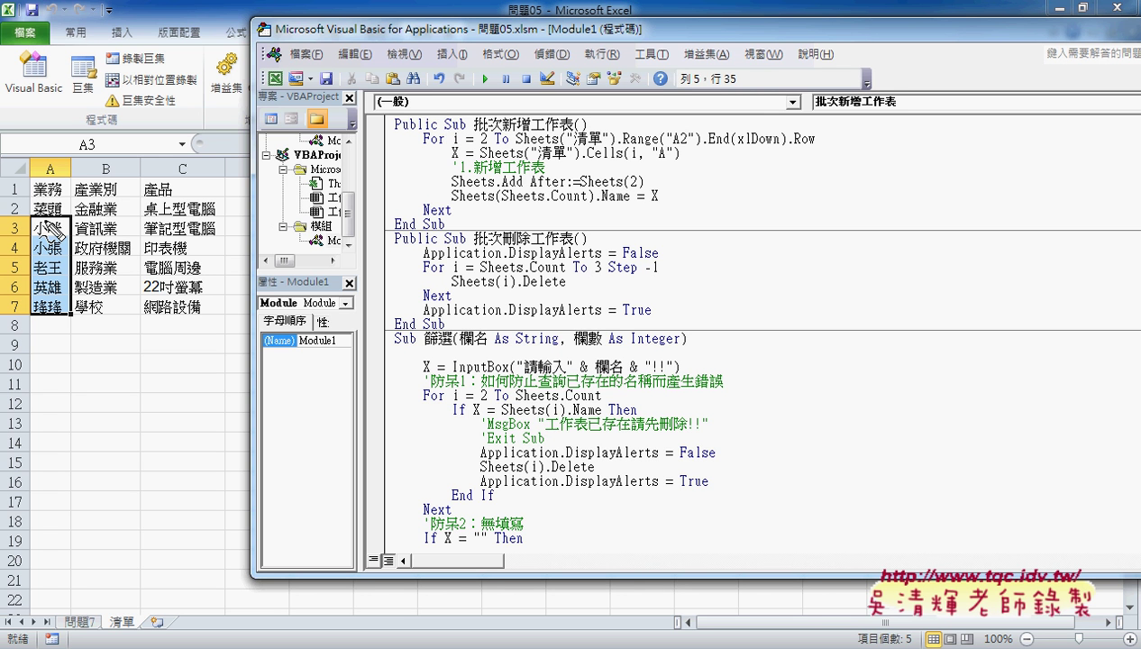
Step: Draw explanatory annotations on screen, then select the 2 in Sheets(2)
drag(45, 223, 164, 617)
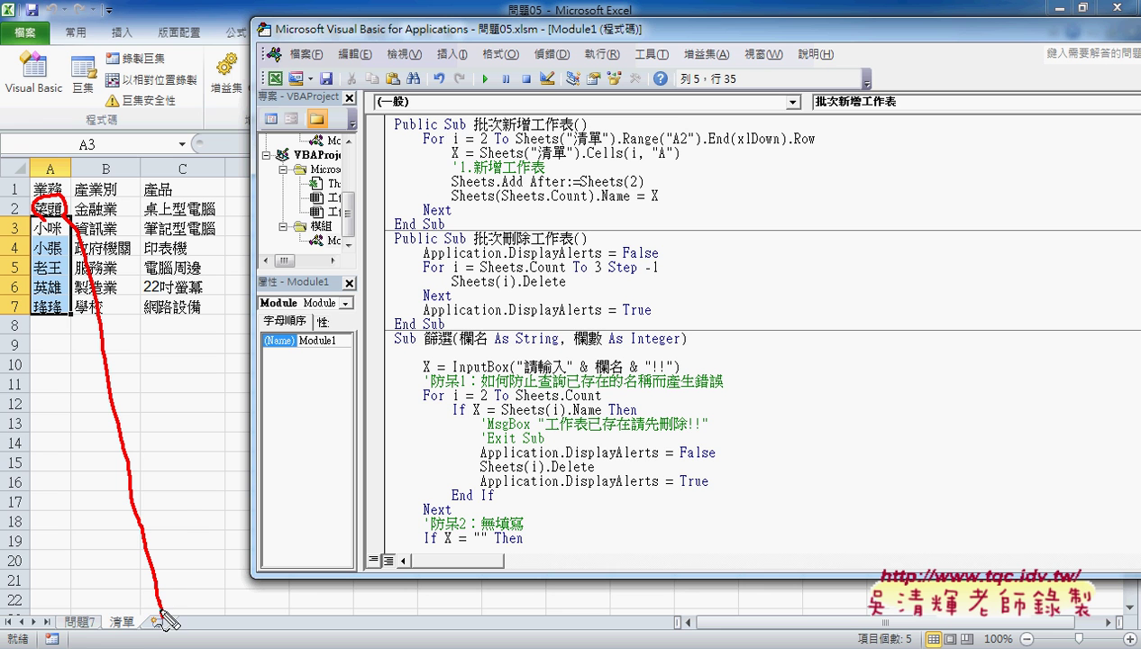
drag(164, 616, 181, 638)
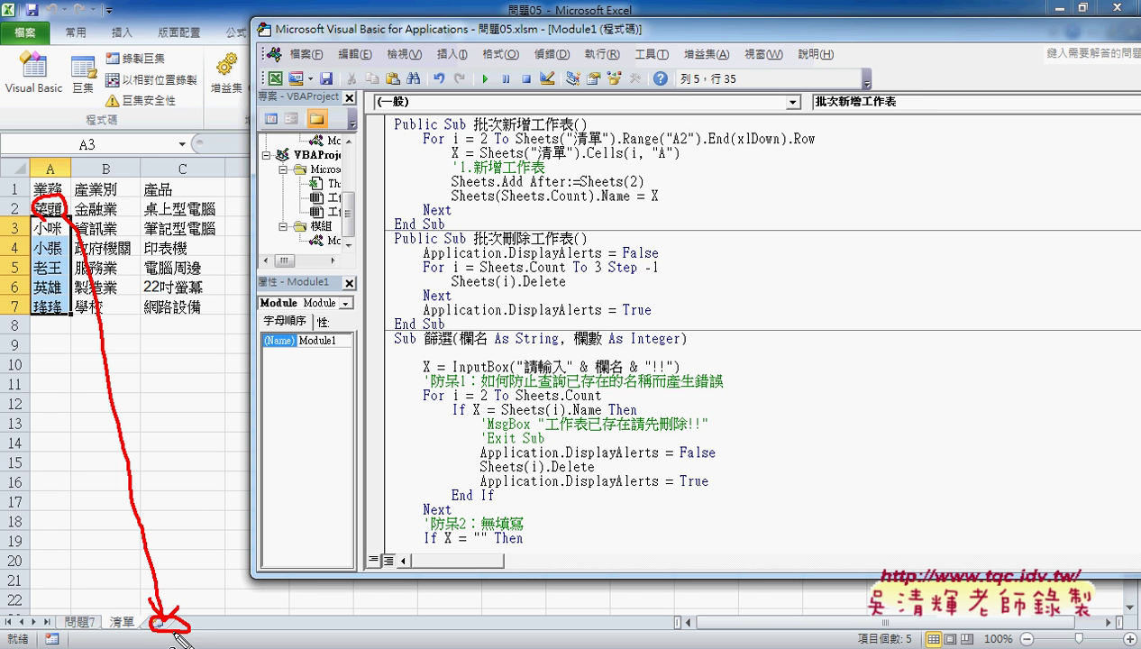
drag(70, 228, 73, 281)
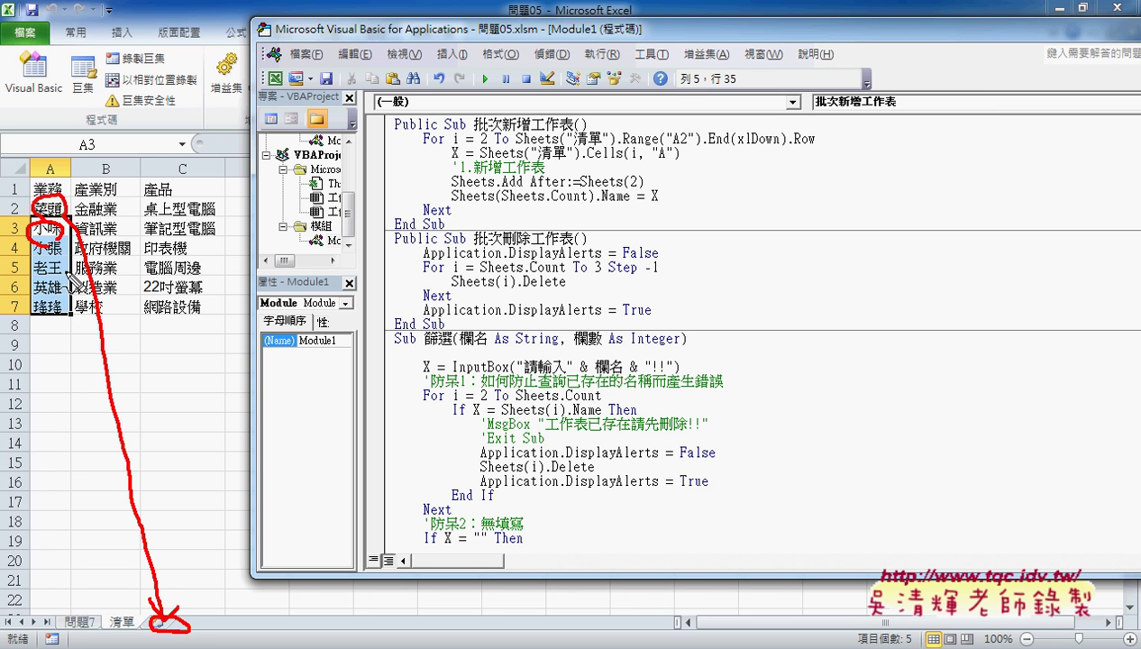
drag(55, 257, 151, 620)
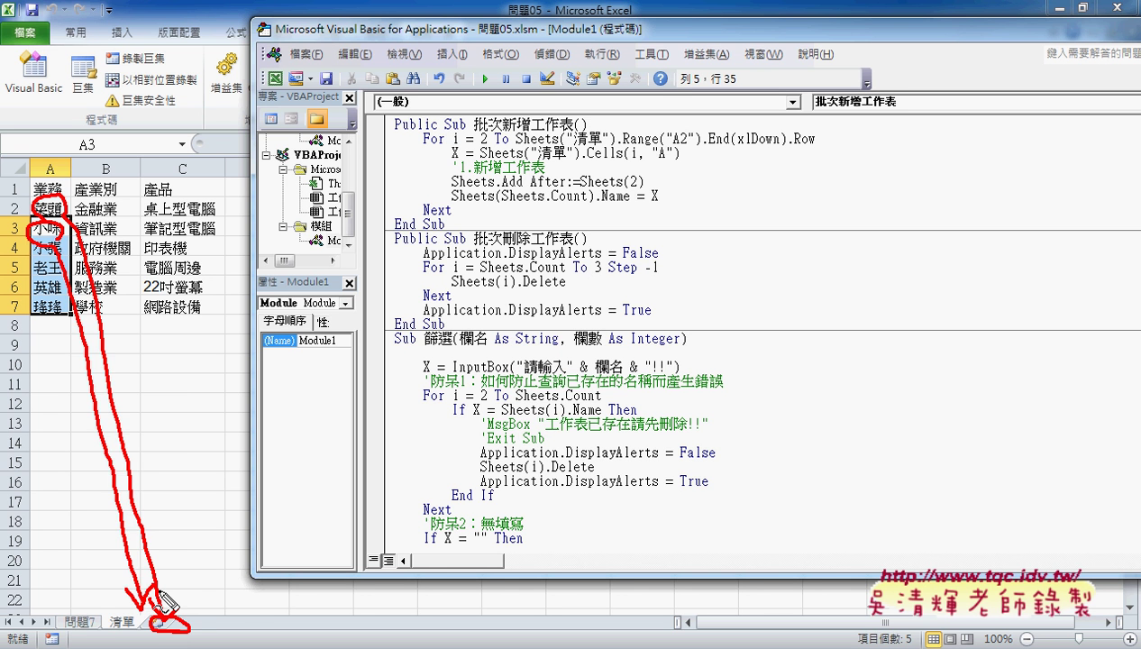
key(Escape)
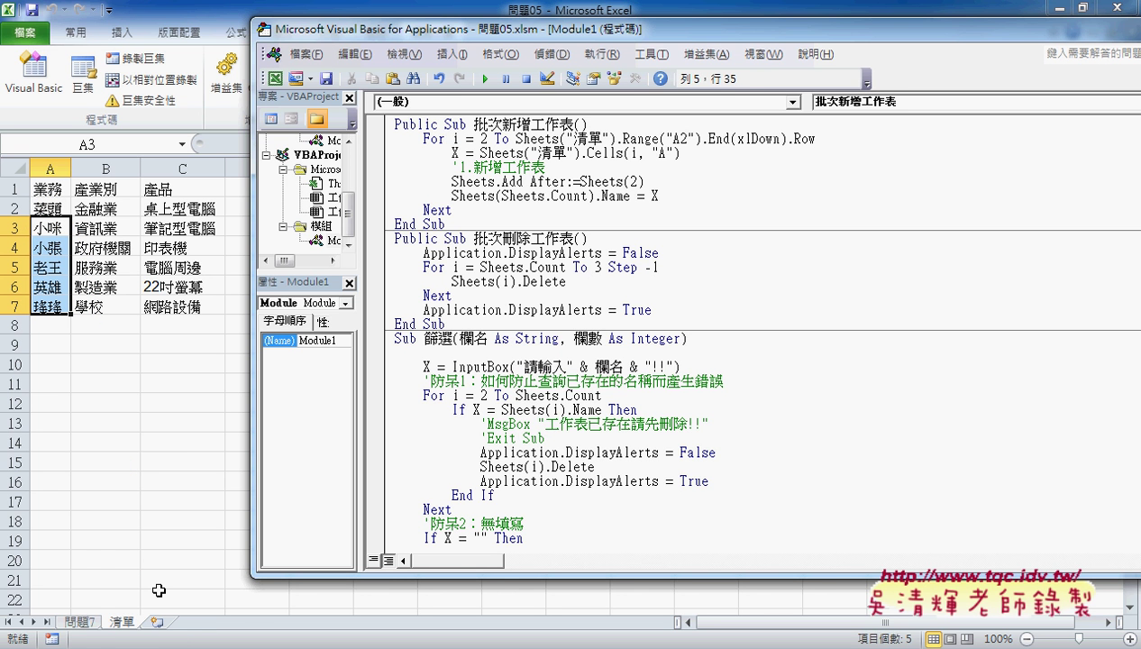
drag(646, 181, 639, 178)
Step: Restore the argument to Sheets(Sheets.Count) and select .Name on the renaming line
text(sh)
text(eets)
text(.)
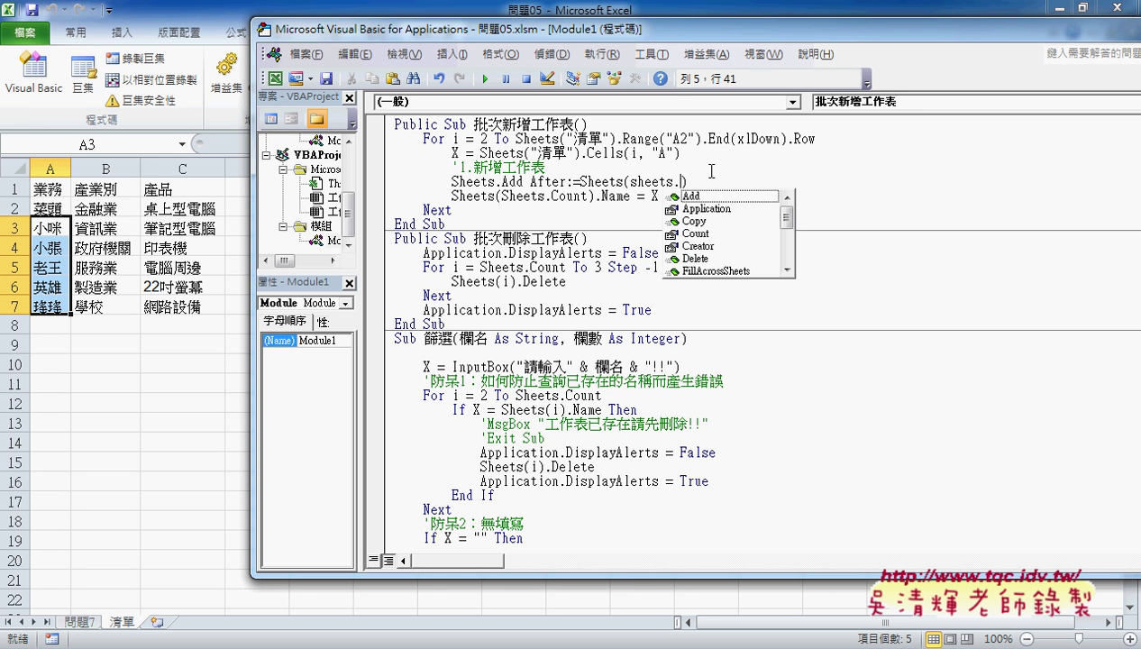
text(c)
key(Down)
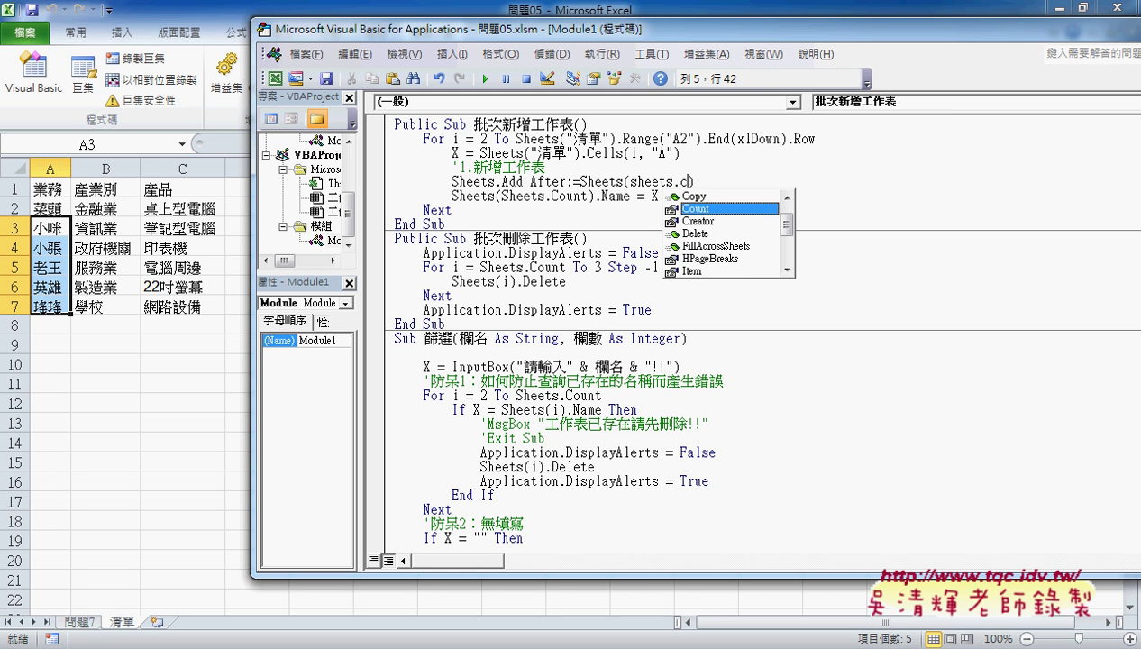
key(space)
key(Down)
key(Home)
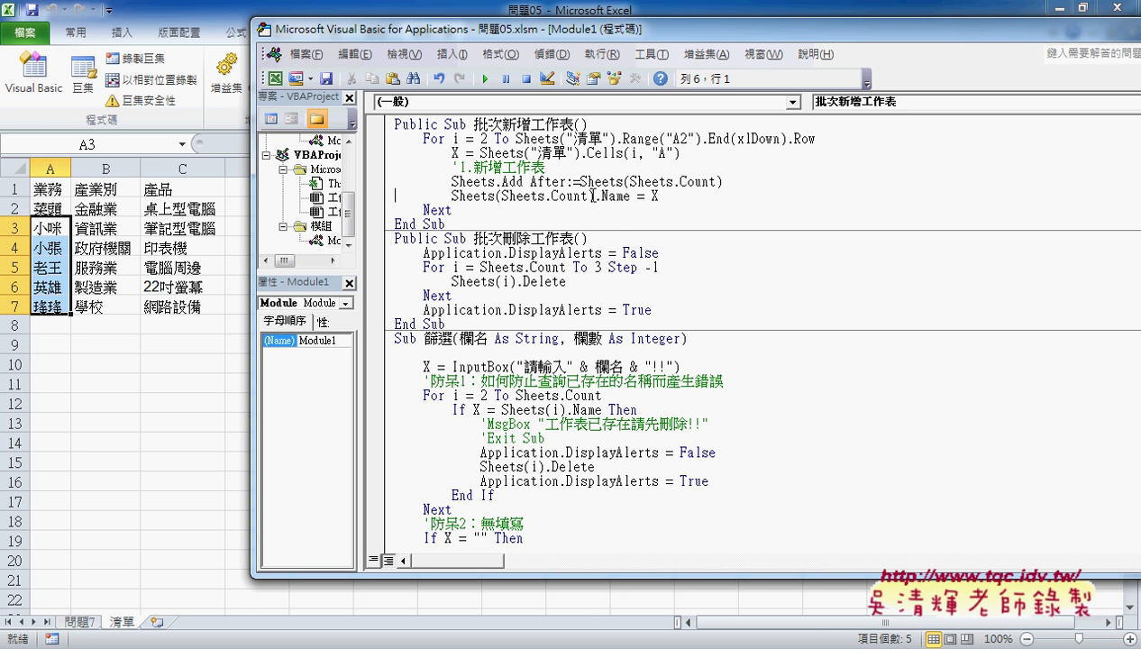
drag(630, 195, 593, 196)
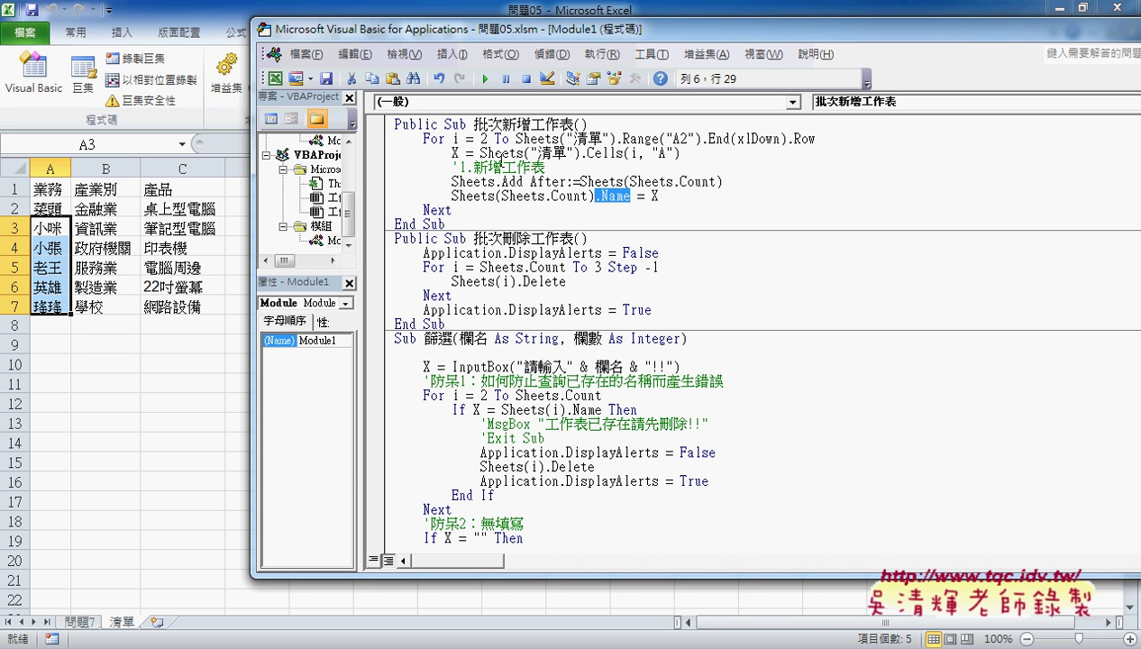
Step: Step through 批次新增工作表 with F8 to add and name the first salesperson sheet
click(498, 158)
key(F8)
key(F8)
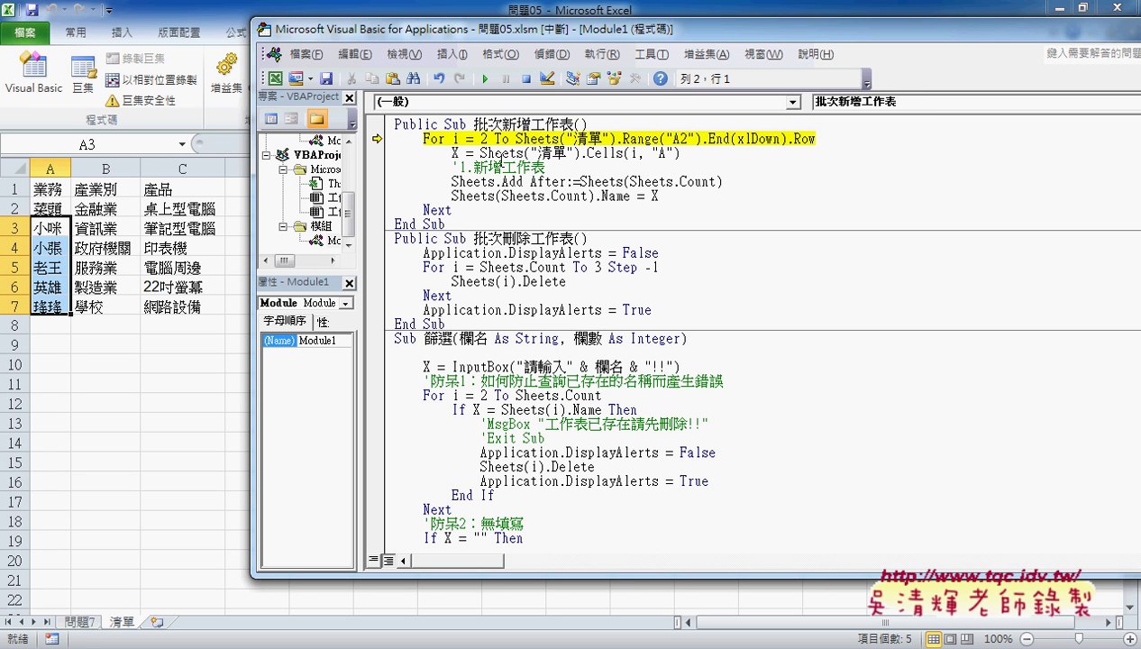
key(F8)
key(F8)
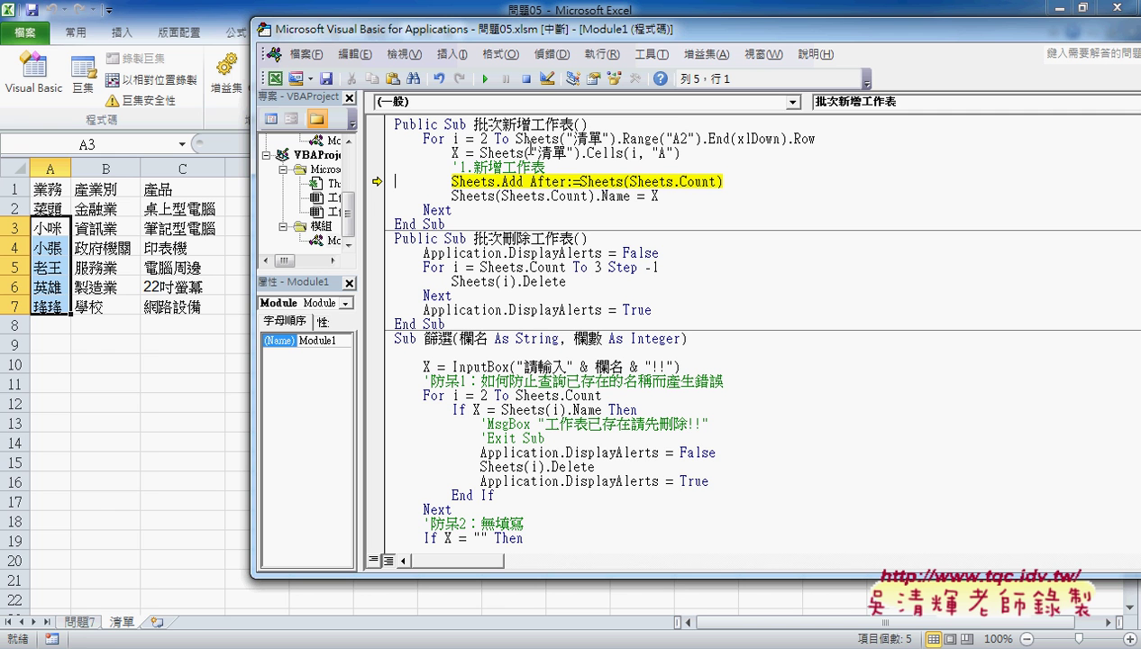
key(F8)
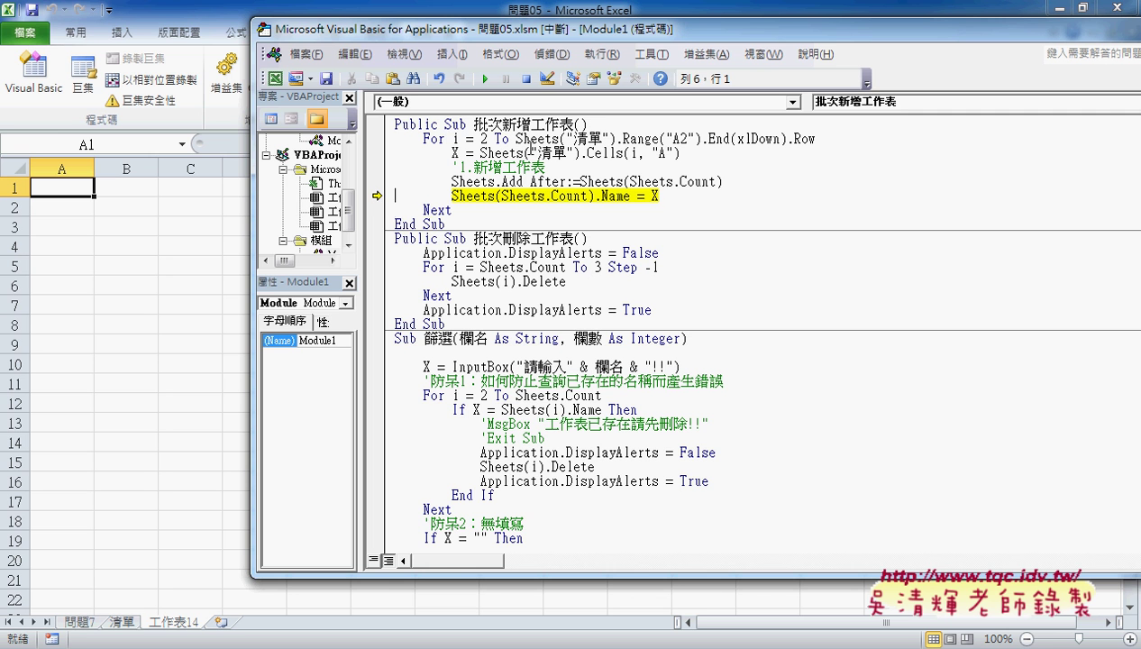
key(F8)
key(F8)
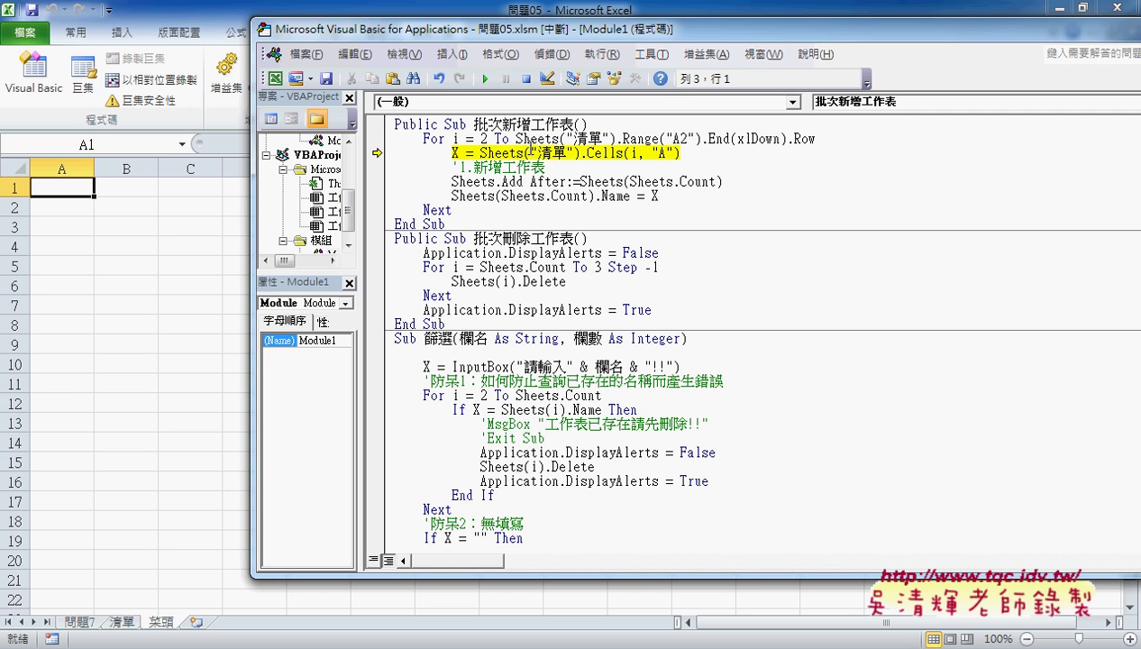
key(F8)
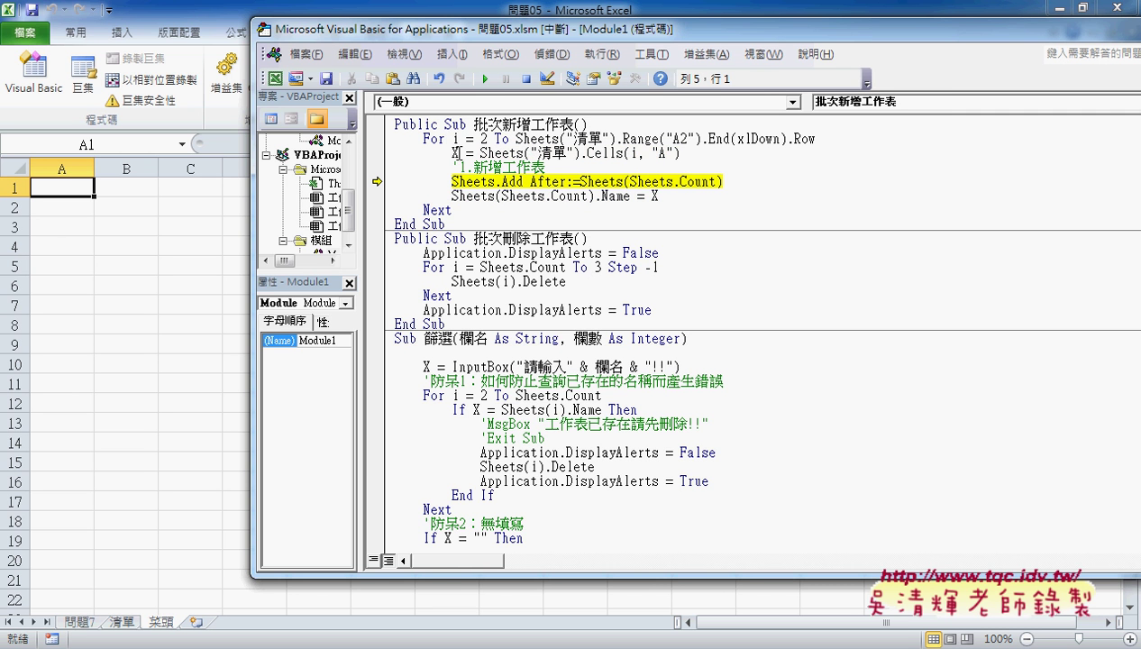
Step: Check the data tips, step through a few more sheets, then run the loop to completion
mouse_move(455, 153)
mouse_move(647, 183)
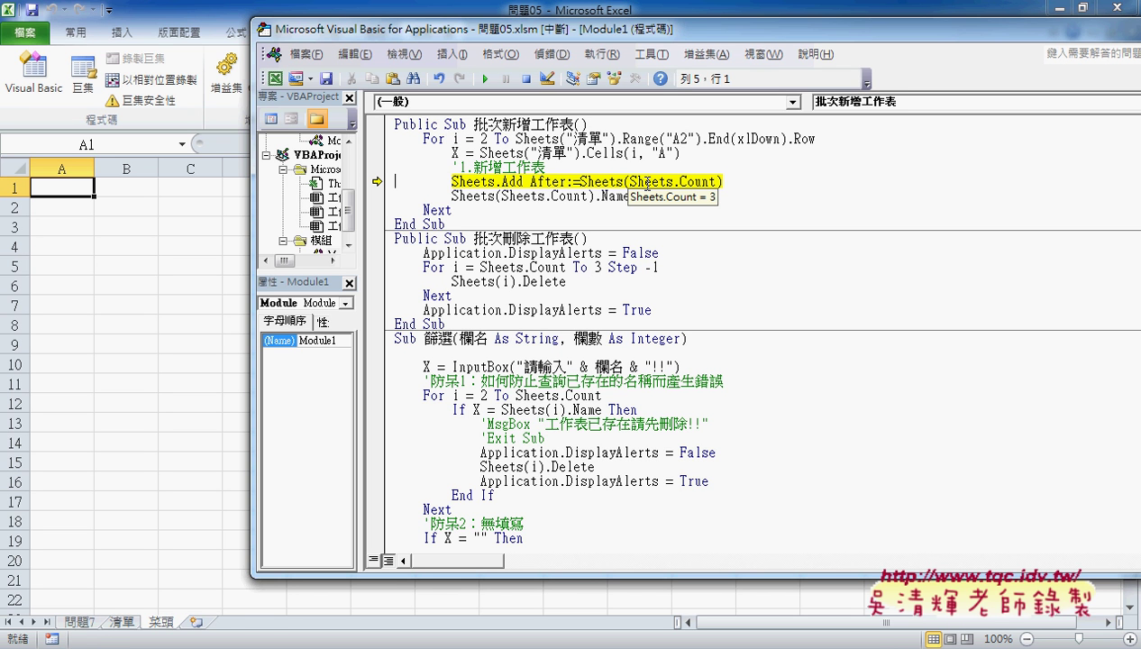
key(F8)
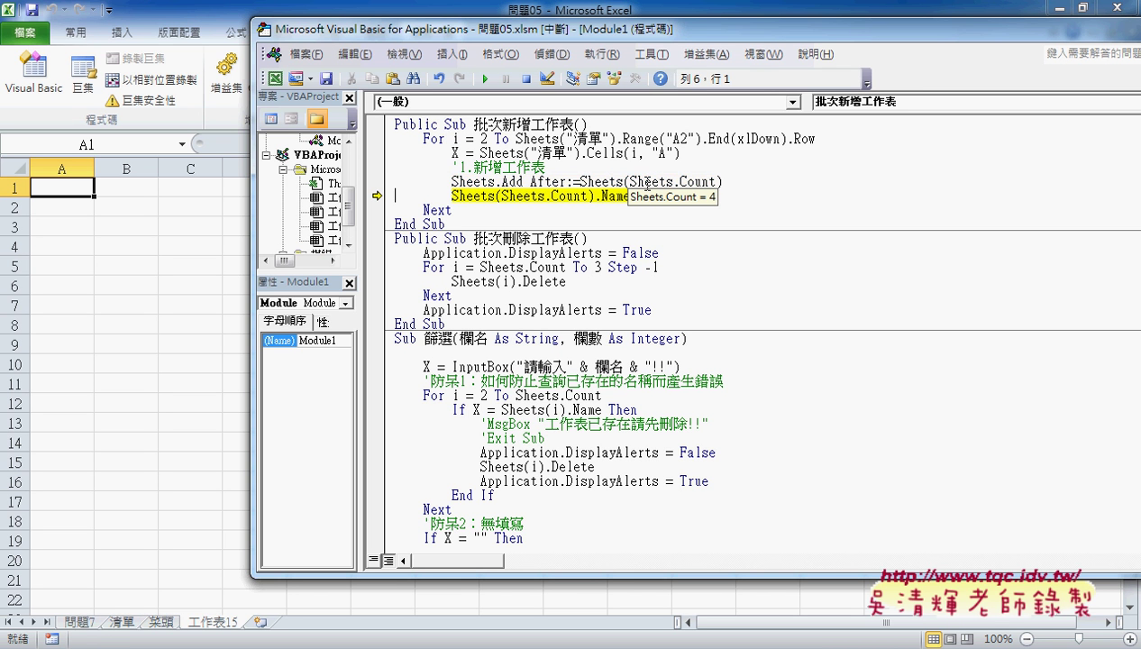
key(F8)
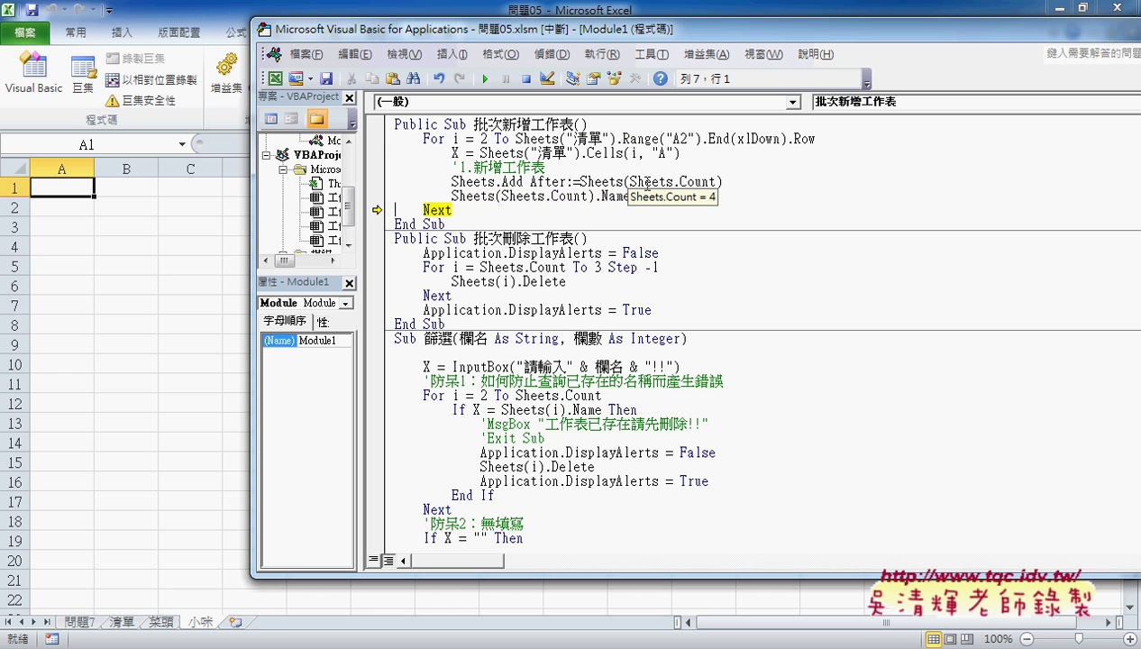
key(F8)
key(F8)
key(F8)
key(F8)
key(F8)
key(F8)
key(F8)
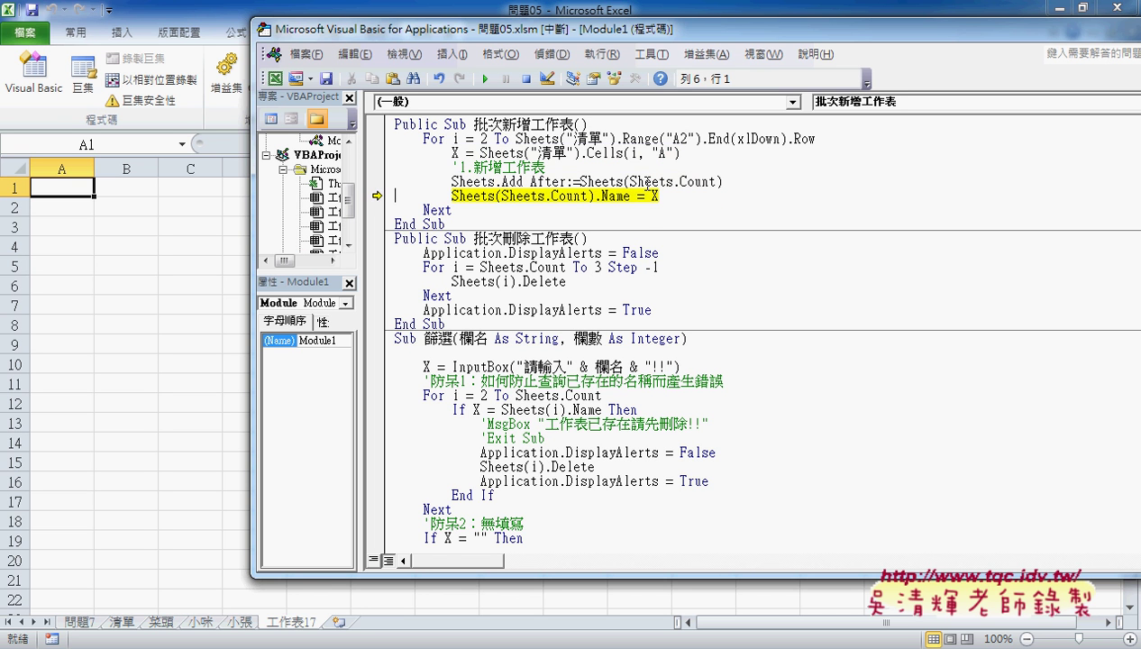
key(F8)
key(F8)
key(F8)
key(F8)
key(F8)
key(F8)
key(F8)
key(F8)
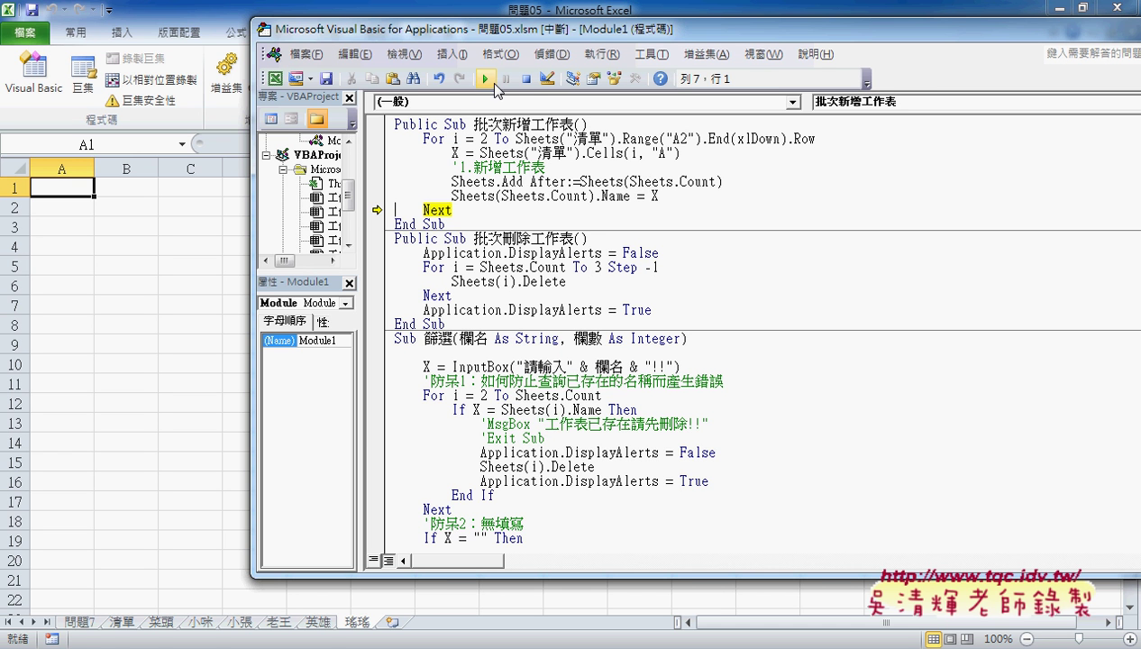
click(486, 79)
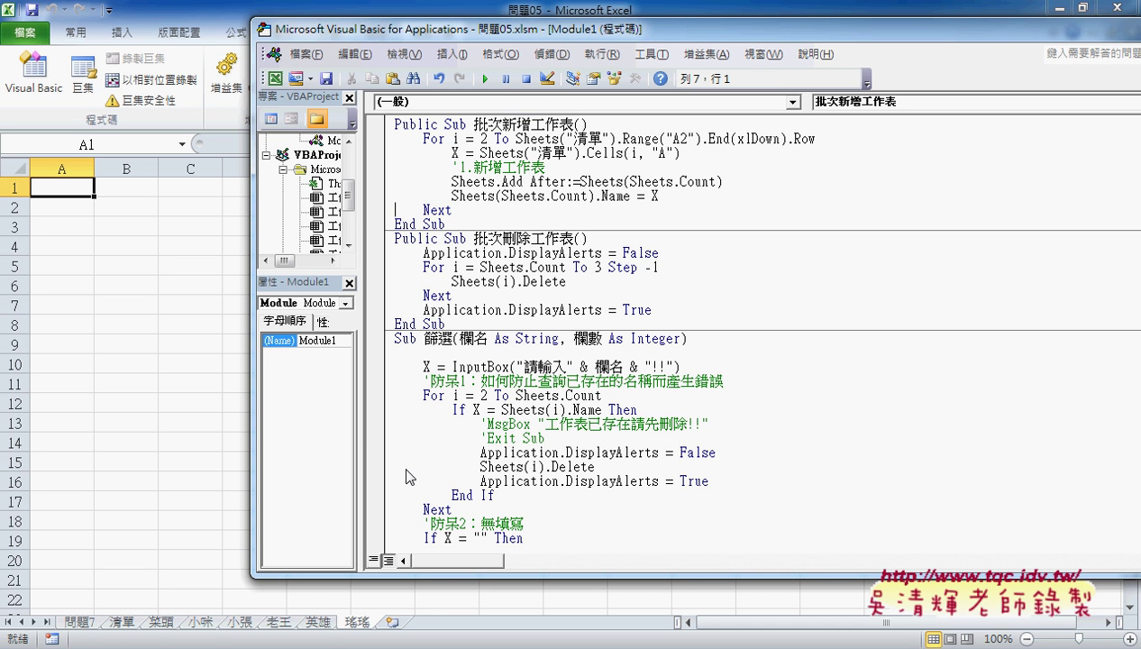
Step: Comment out both Application.DisplayAlerts lines in 批次刪除工作表 with an apostrophe
click(501, 281)
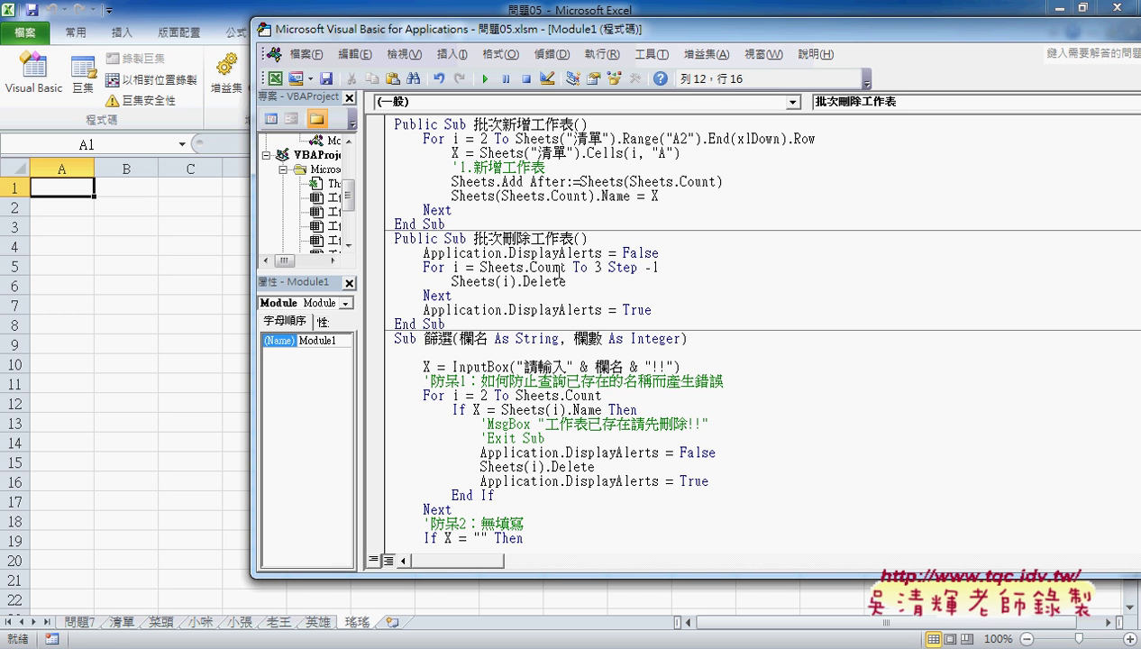
click(425, 253)
text(')
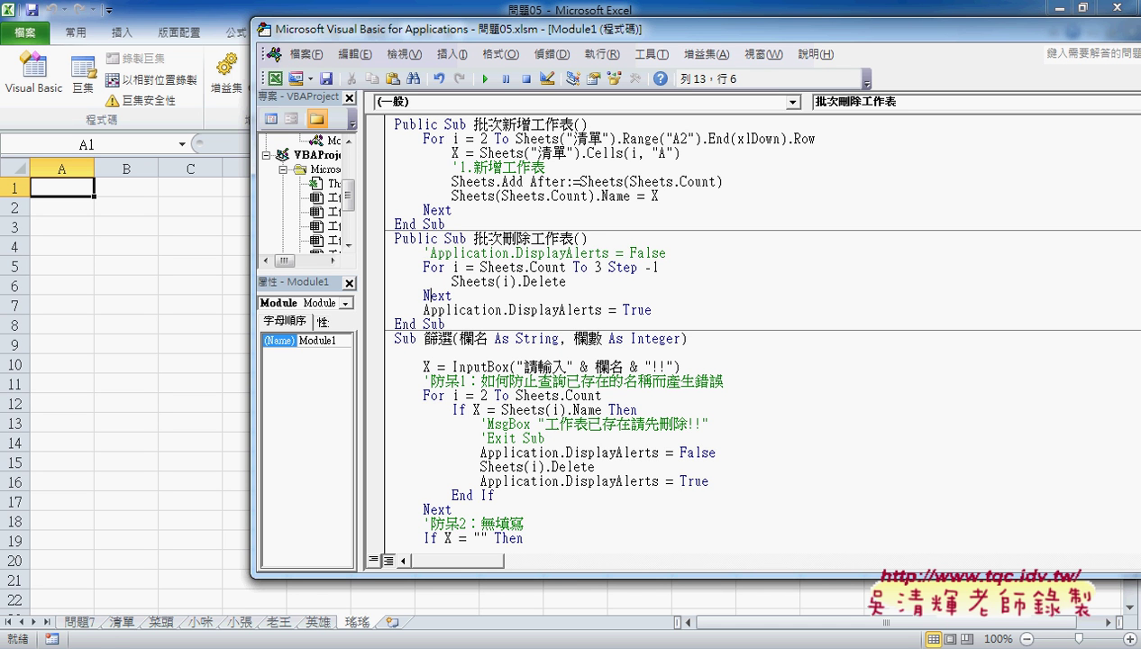
click(425, 309)
text(')
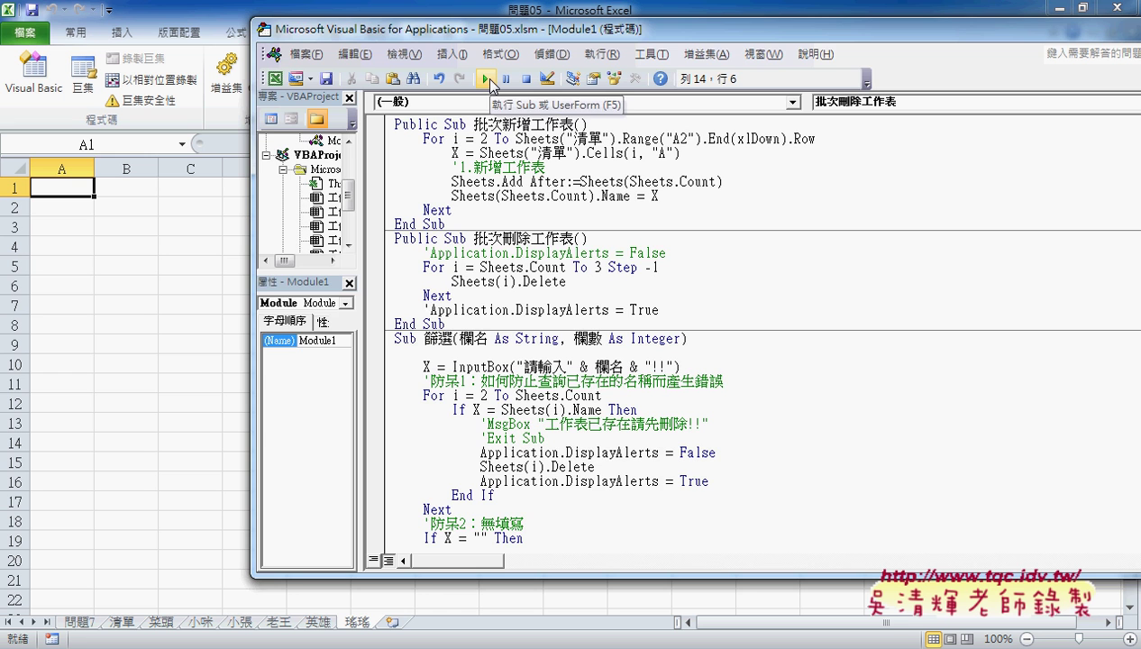
Step: Run 批次刪除工作表 and confirm 刪除 in every deletion prompt
click(487, 81)
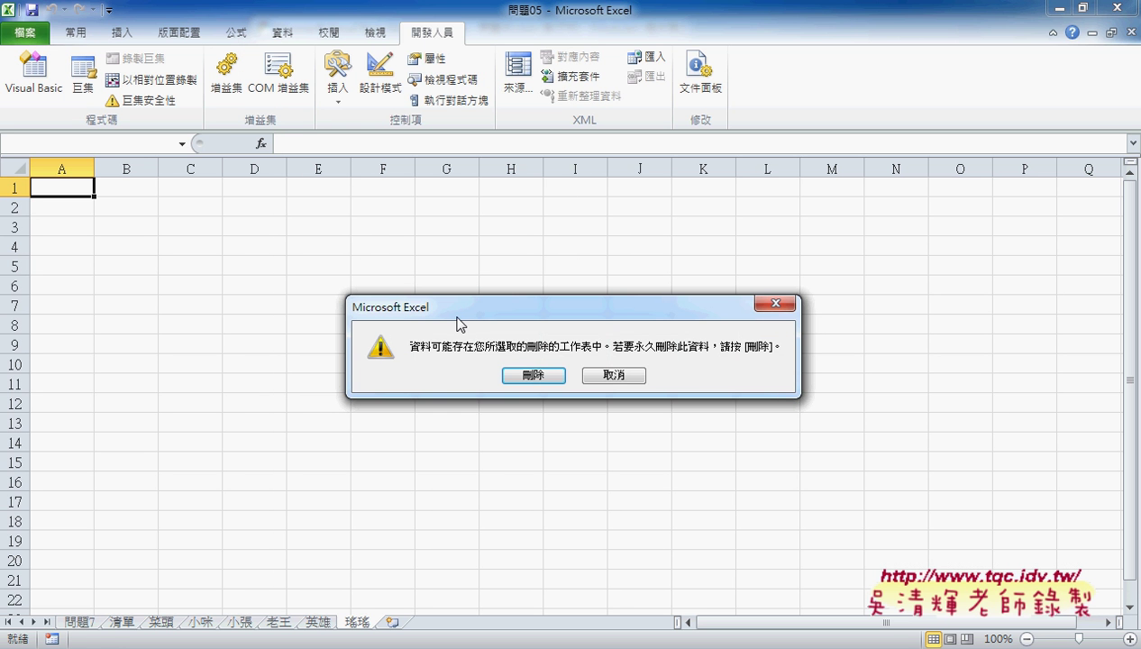
click(544, 378)
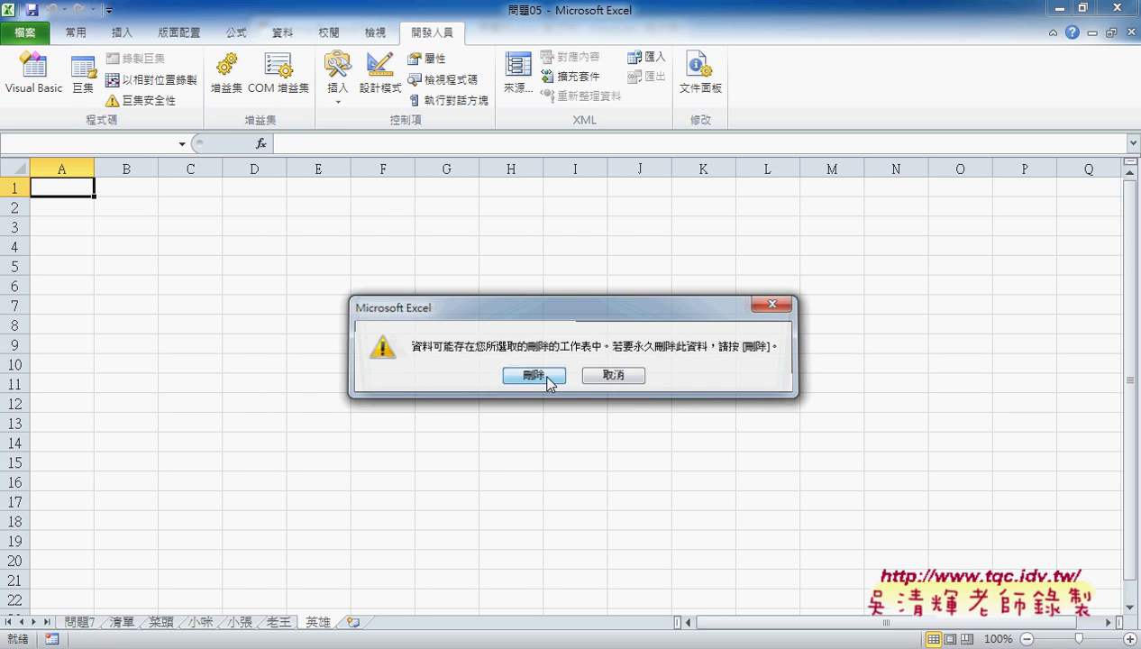
click(547, 376)
click(547, 376)
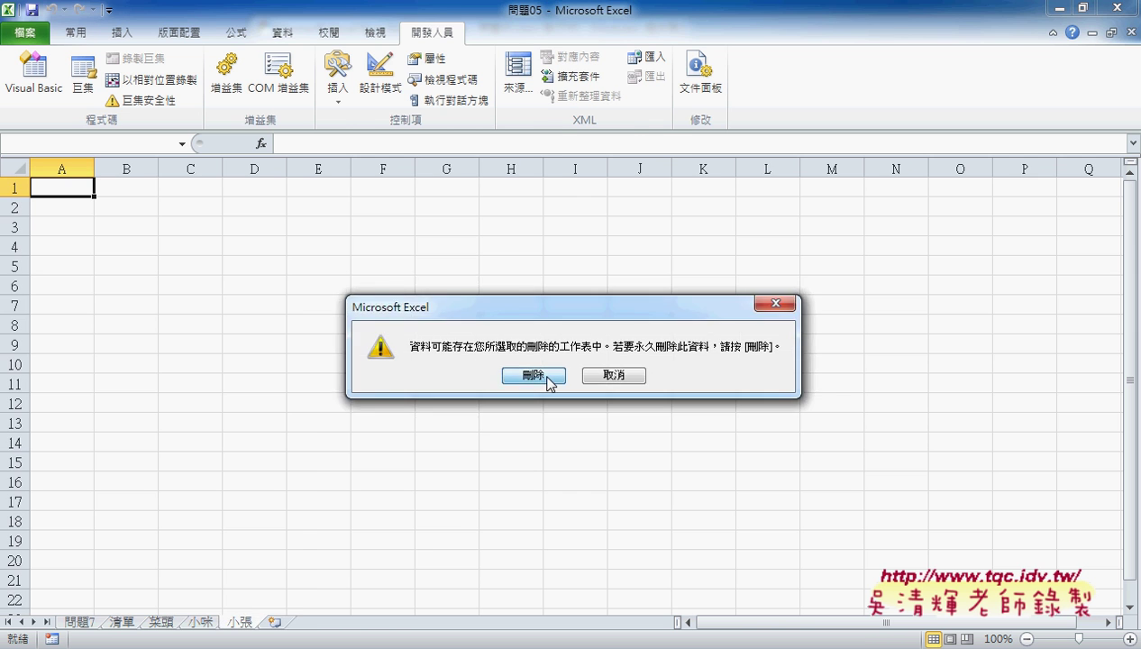
click(547, 377)
click(548, 379)
click(548, 379)
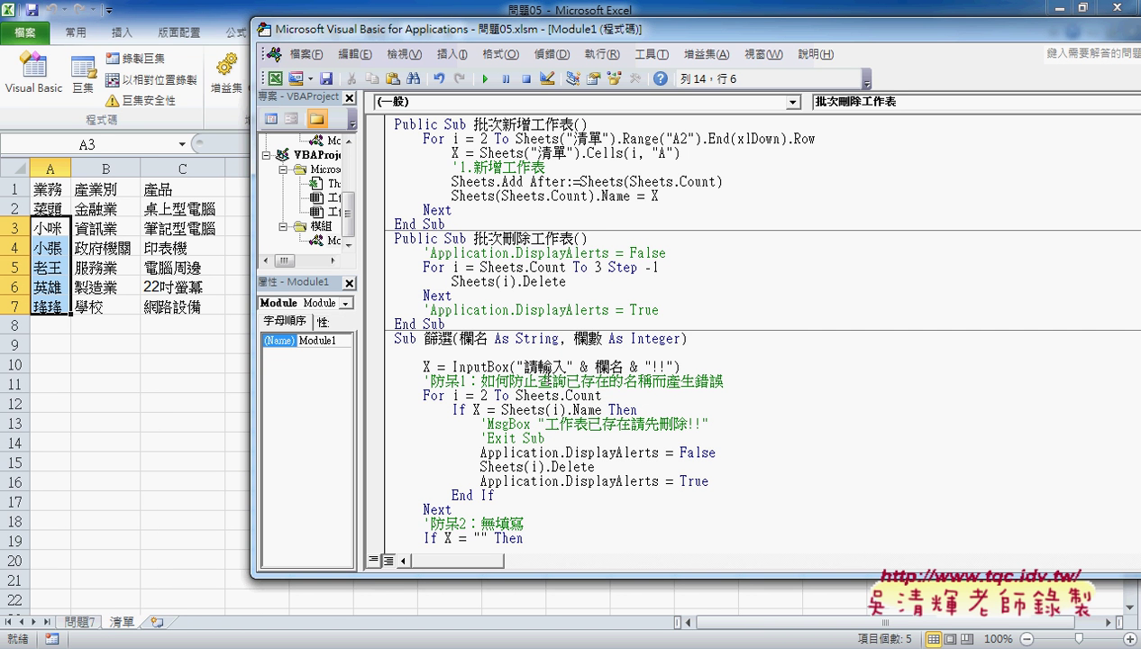
Step: Remove the apostrophes from both DisplayAlerts lines
drag(424, 253, 430, 253)
key(Delete)
key(Down)
key(Down)
key(Down)
key(Down)
key(Delete)
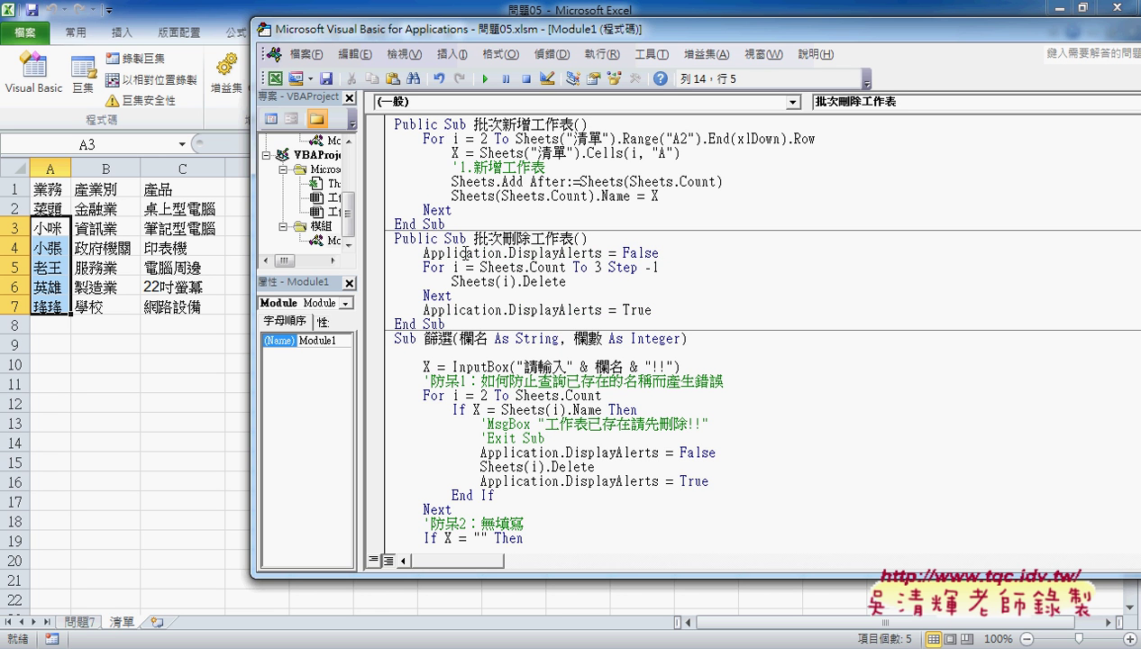
Step: Retype the alerts-off line as Application.DisplayAlerts = False
drag(501, 253, 669, 253)
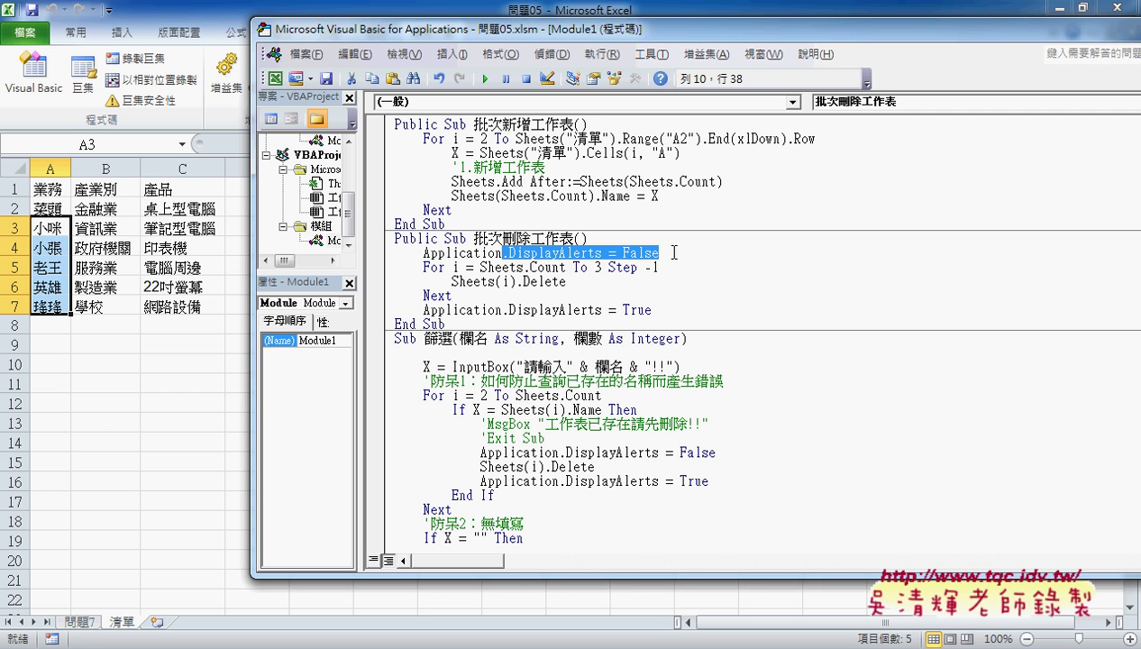
text(.)
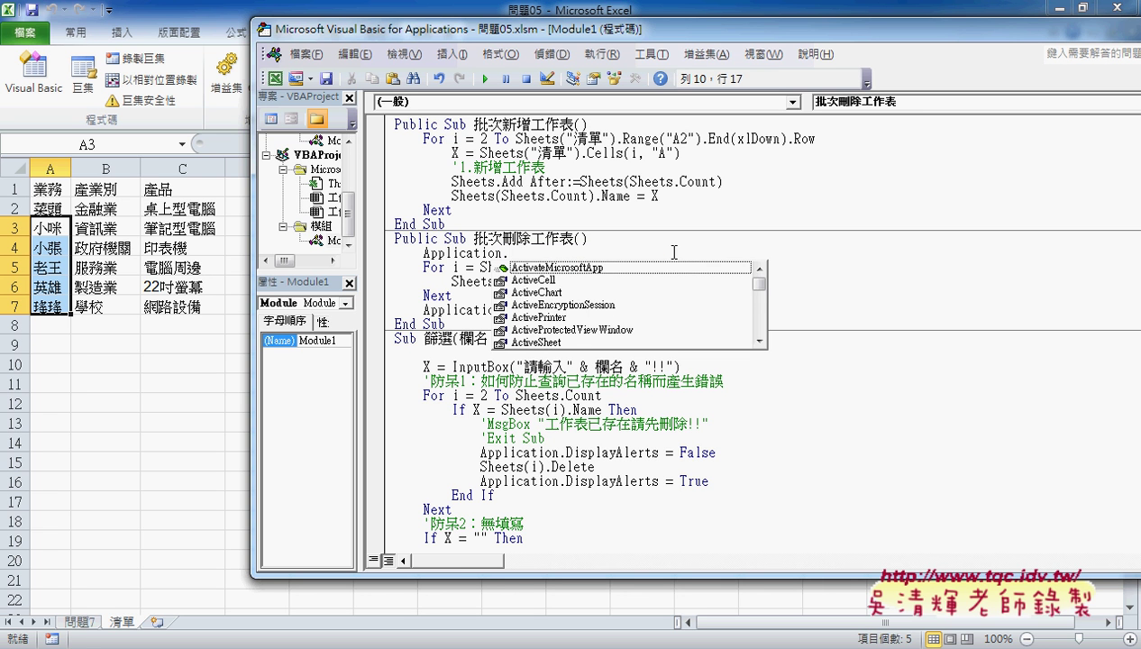
text(Di)
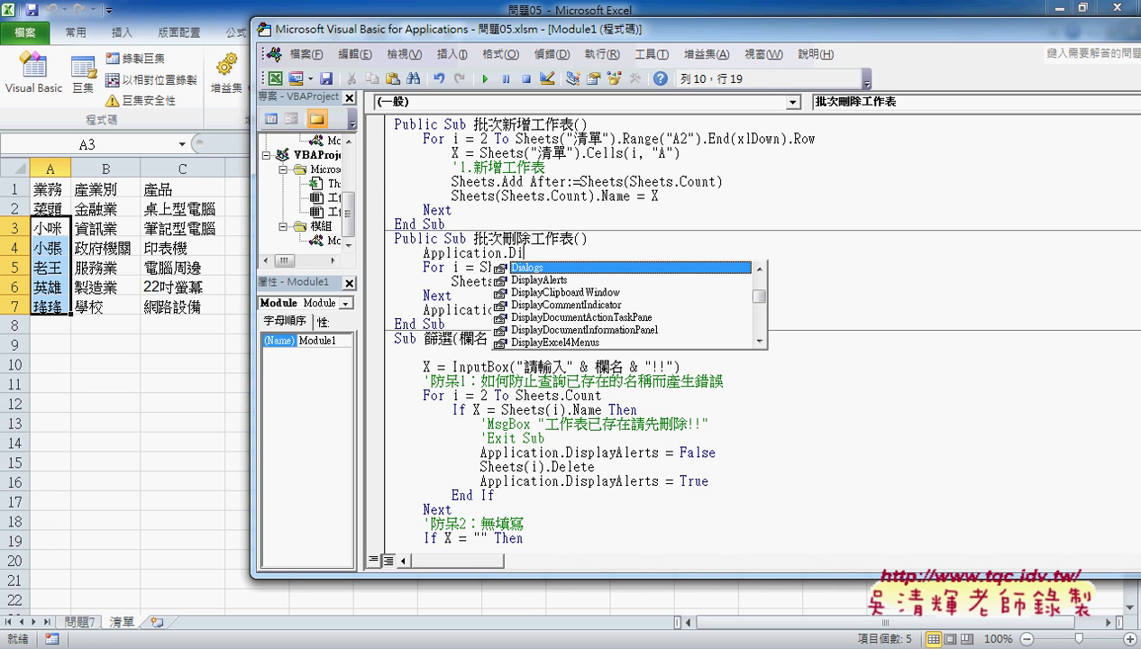
key(Down)
key(Tab)
text(=)
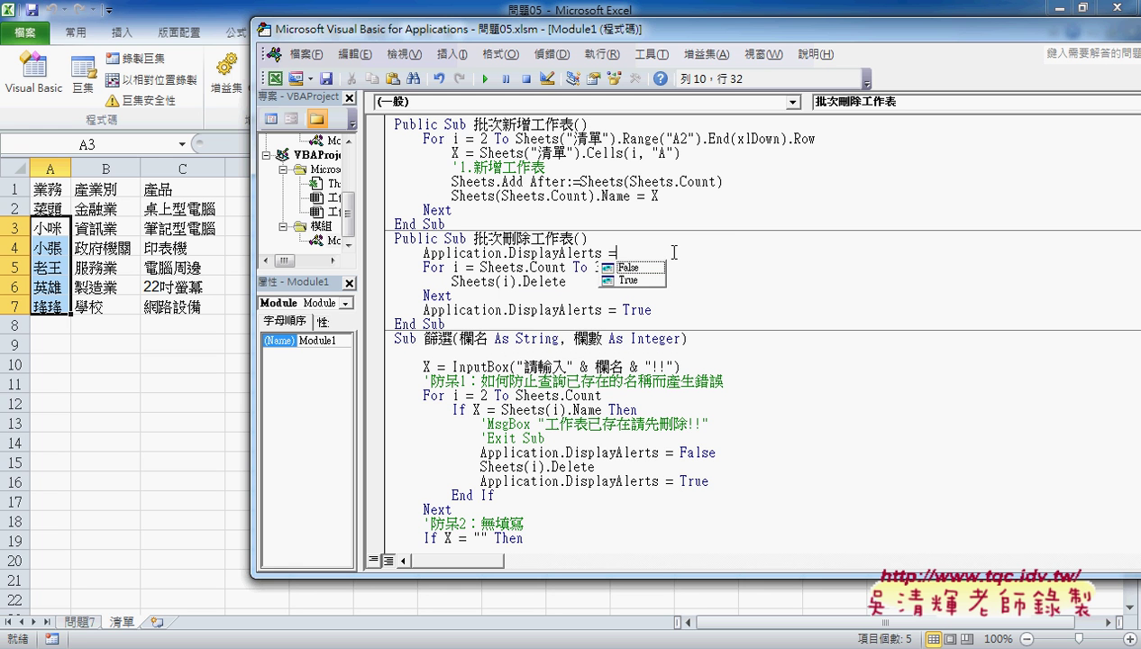
text(False)
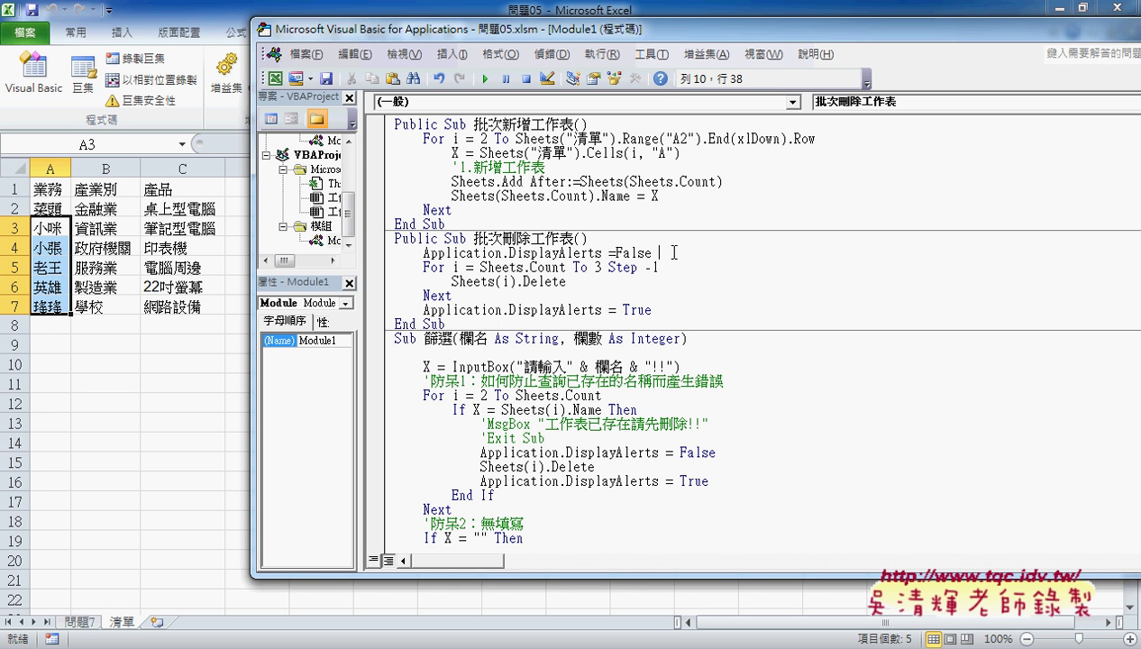
key(Down)
click(547, 165)
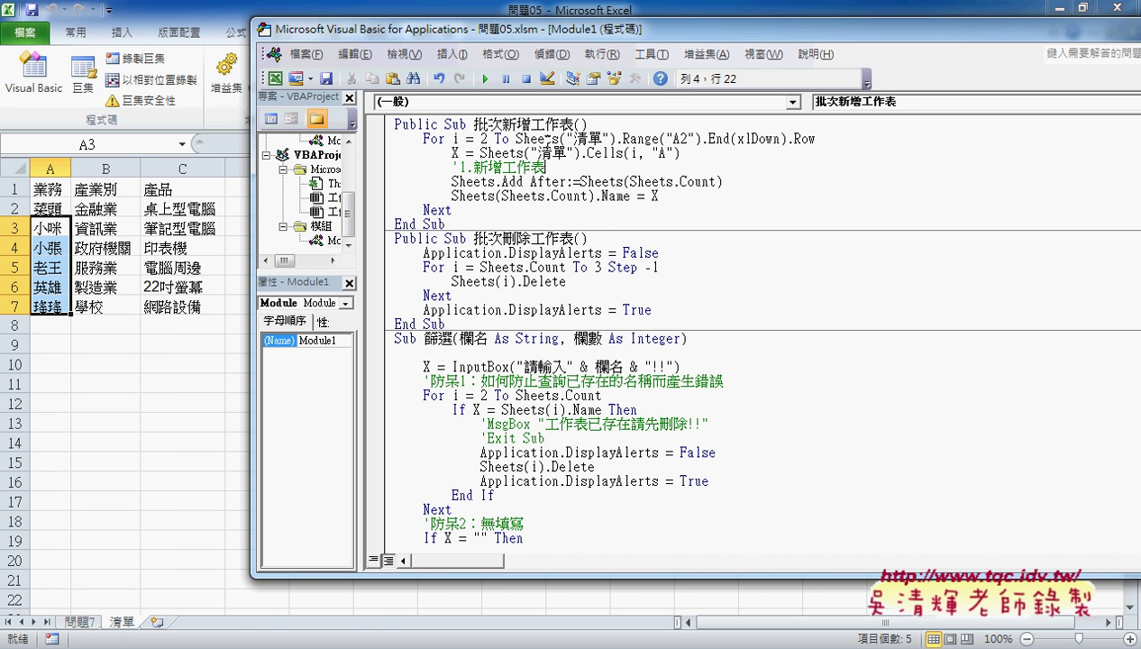
key(F5)
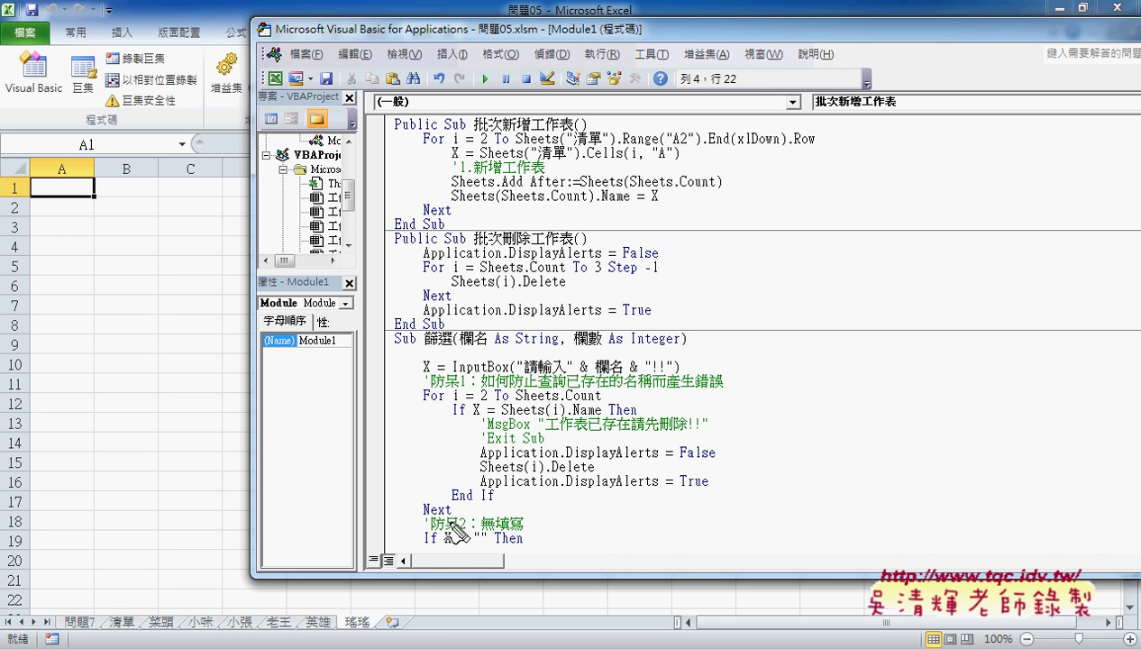
drag(374, 628, 383, 638)
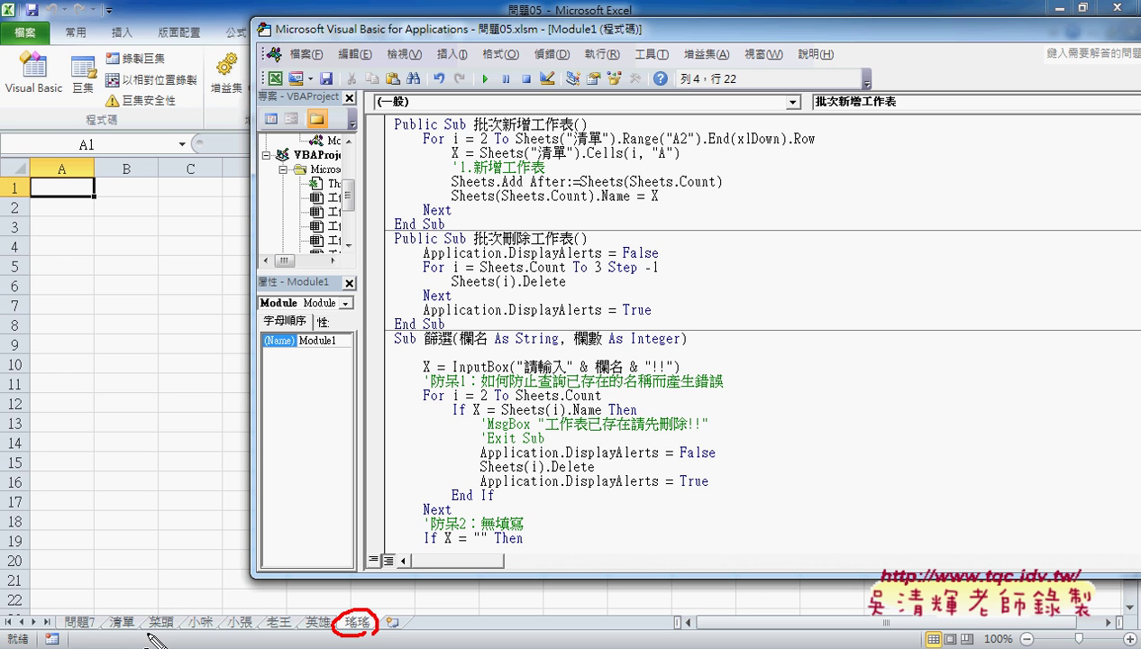
drag(173, 609, 180, 609)
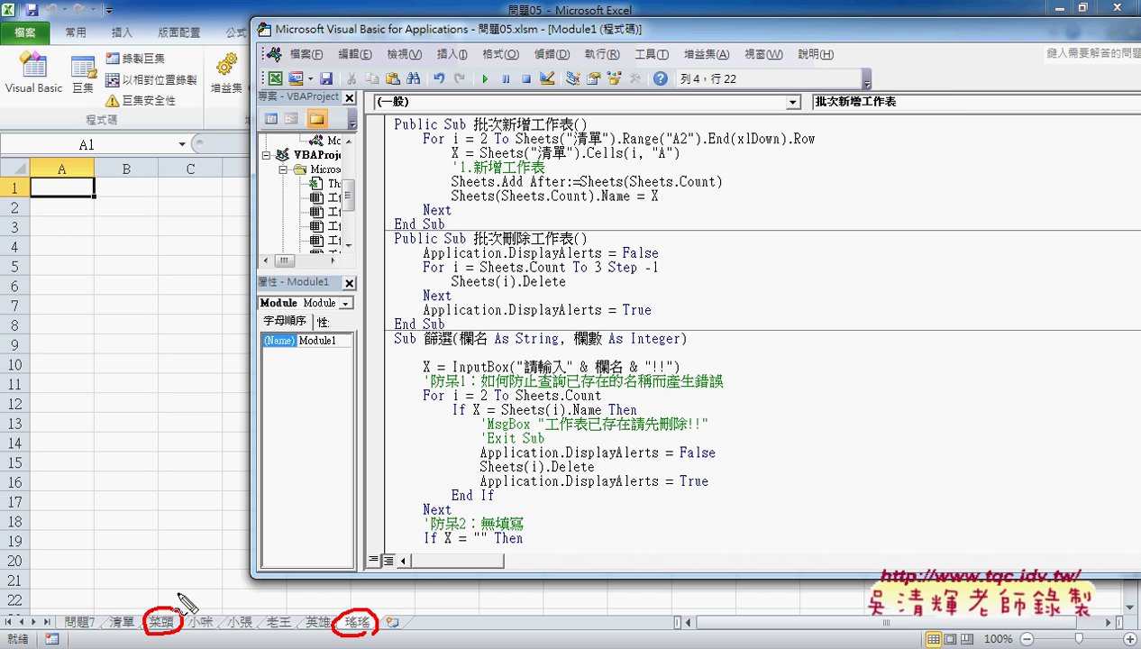
drag(161, 542, 163, 578)
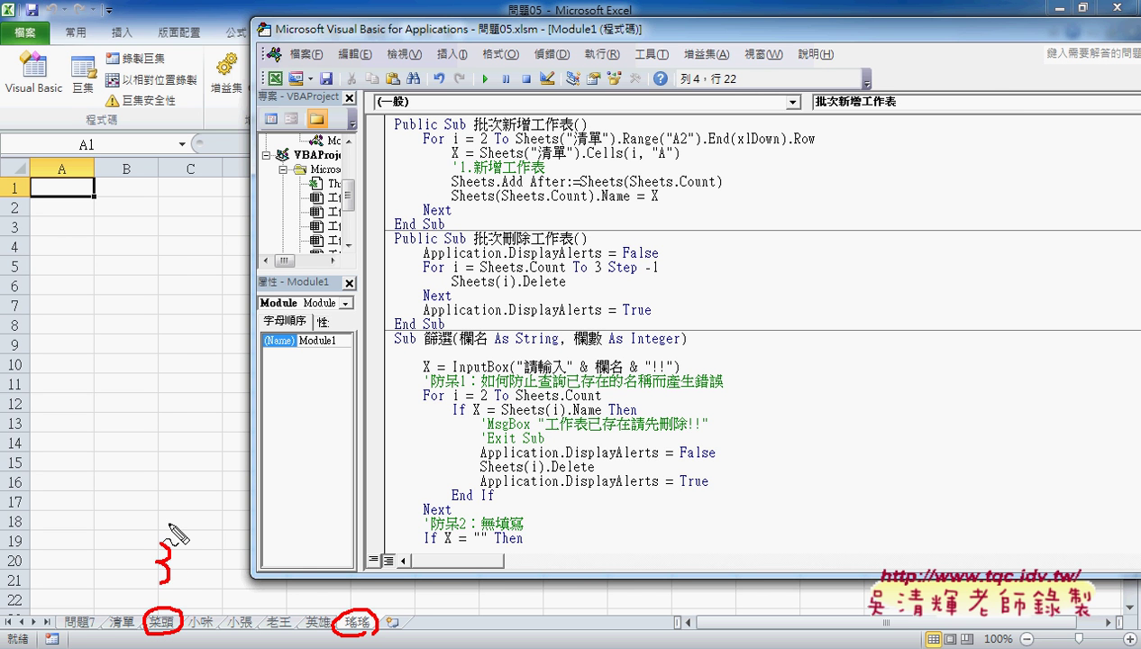
mouse_move(185, 541)
mouse_down()
mouse_move(167, 616)
mouse_move(150, 640)
mouse_up()
drag(143, 586, 185, 640)
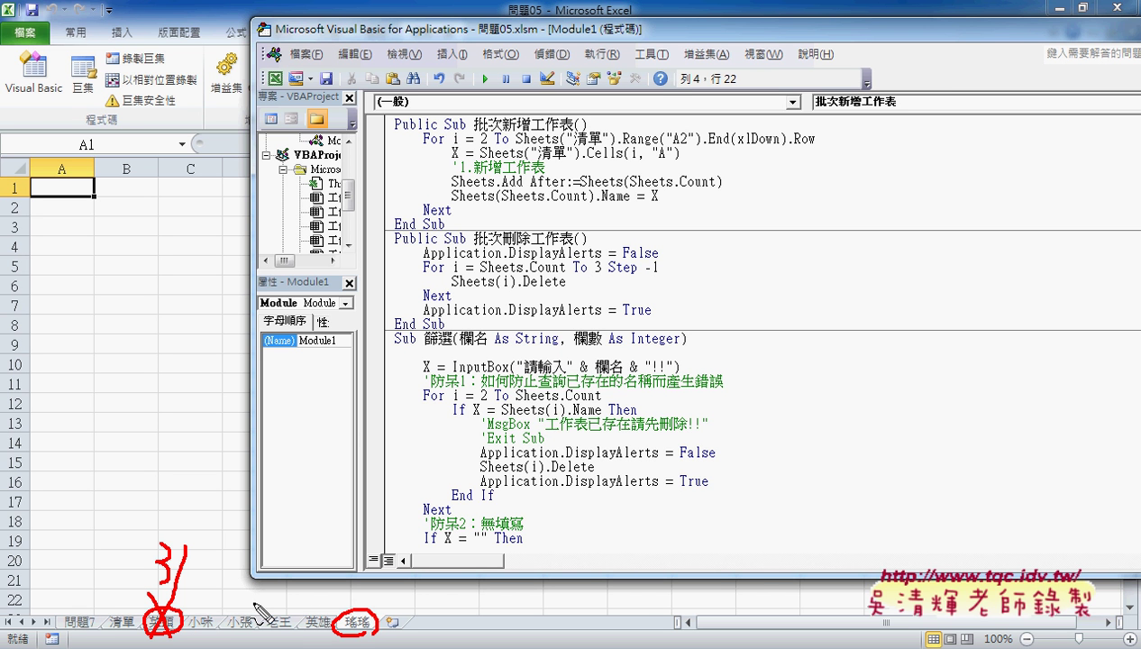
key(e)
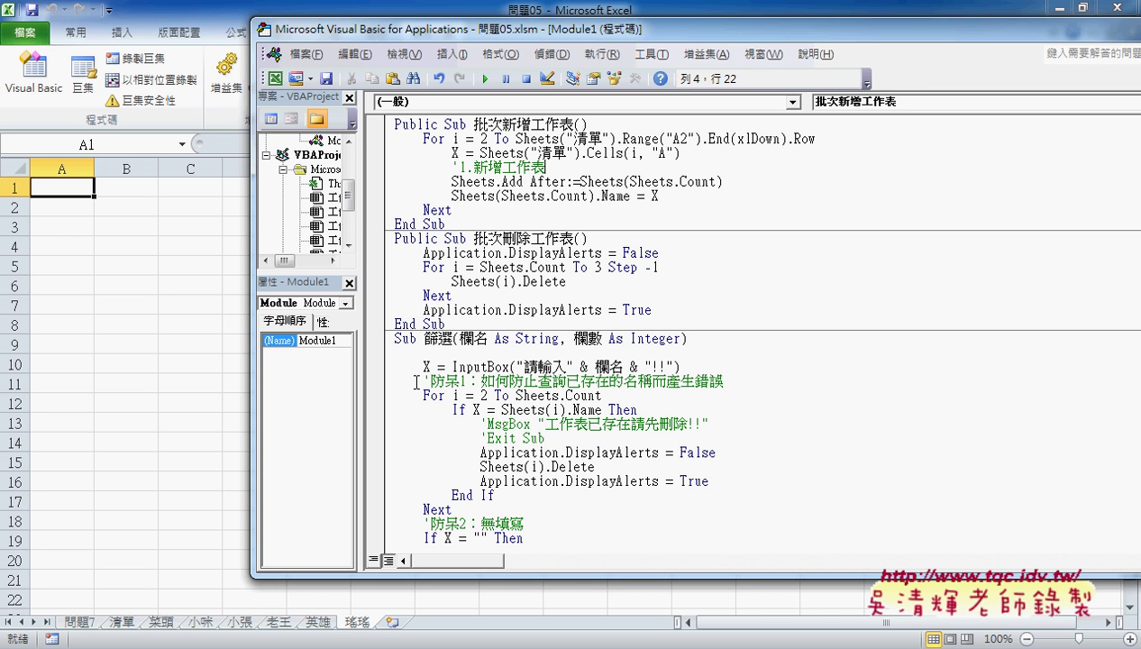
drag(474, 268, 566, 268)
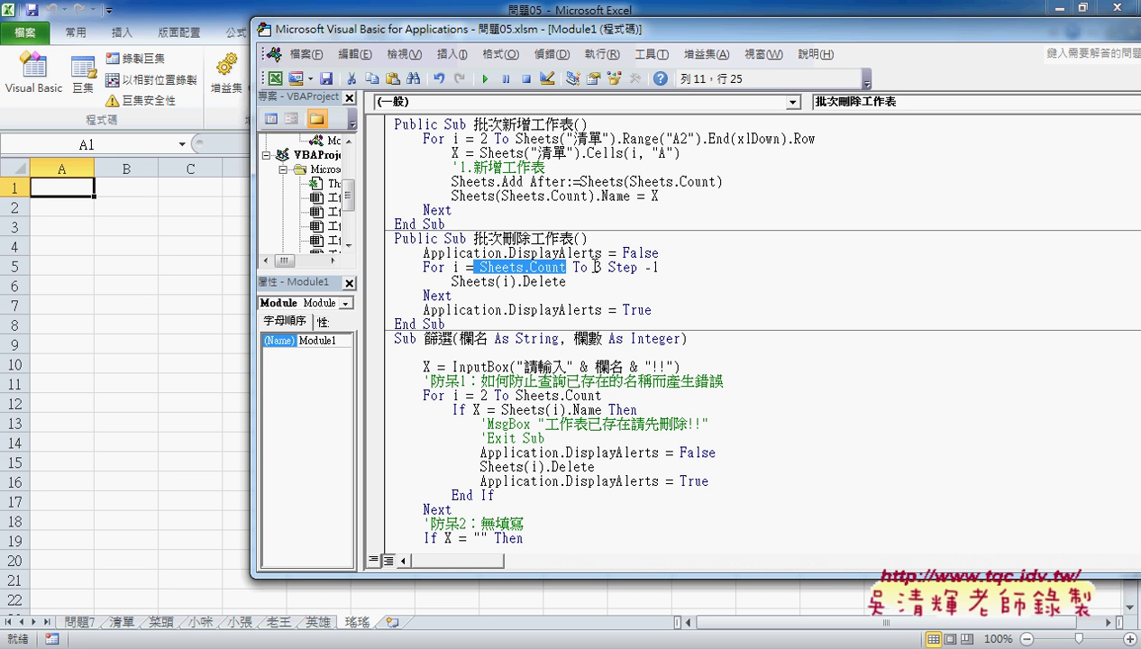
Step: Highlight the loop's 3, Step -1 and .Delete parts, then run 批次刪除工作表
double_click(595, 266)
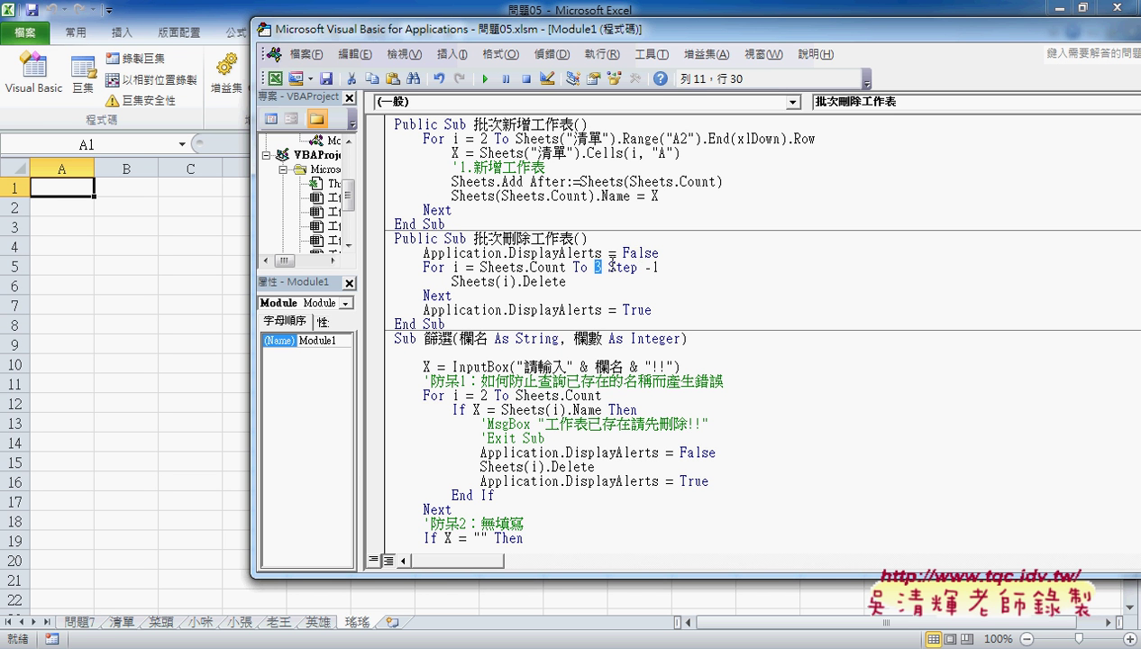
drag(608, 266, 727, 269)
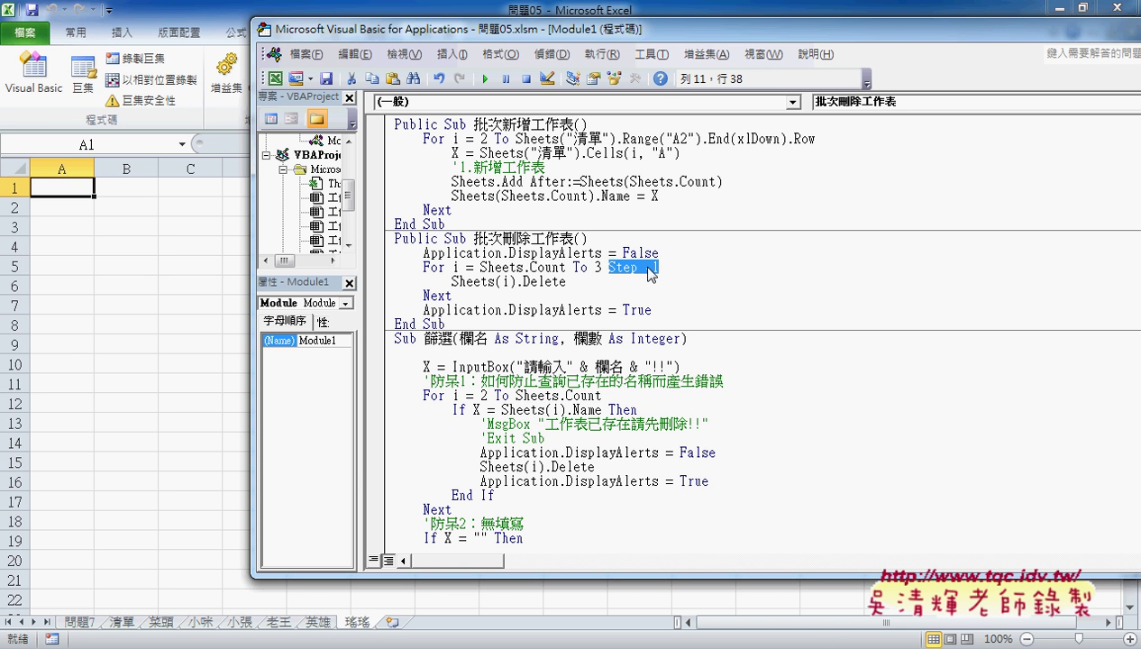
double_click(505, 281)
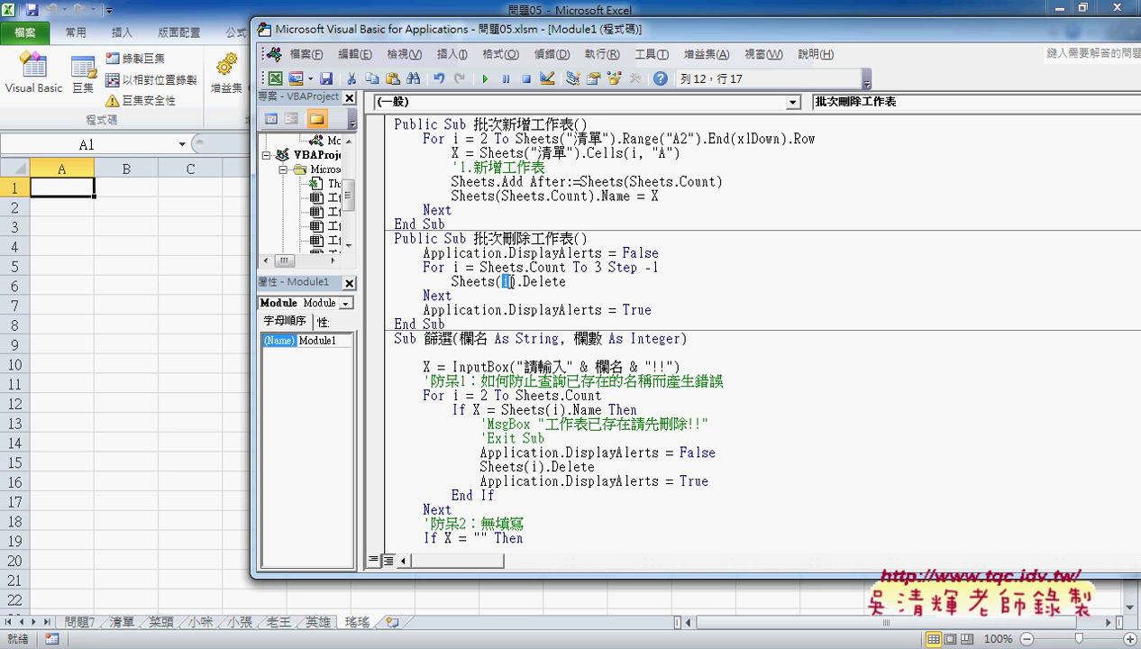
drag(517, 281, 565, 281)
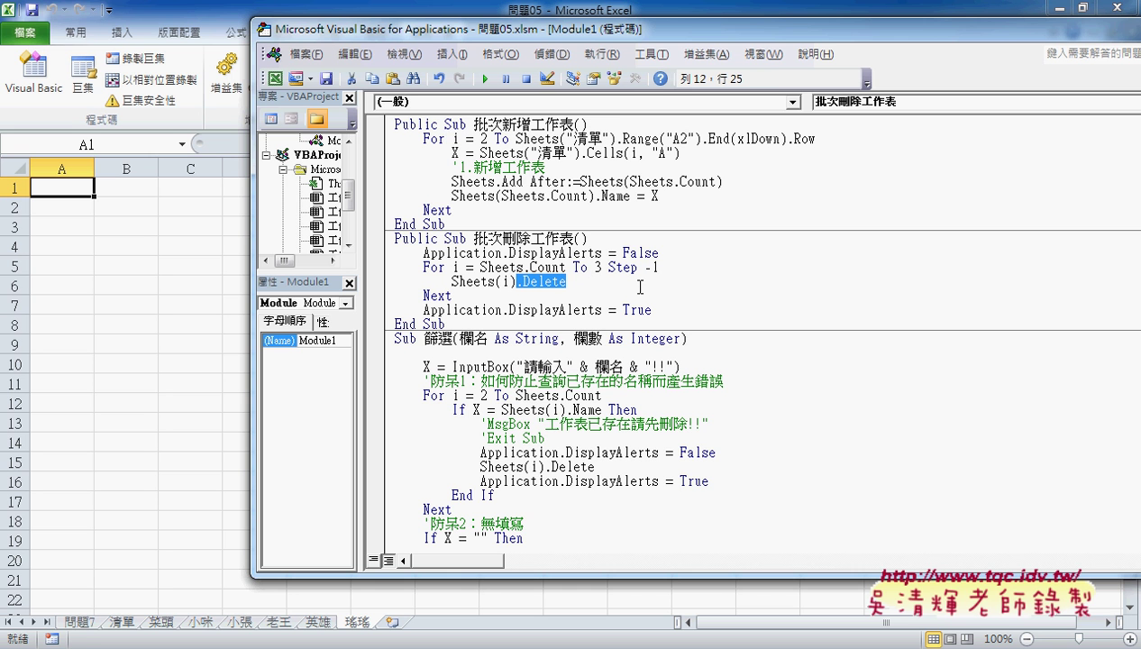
click(523, 282)
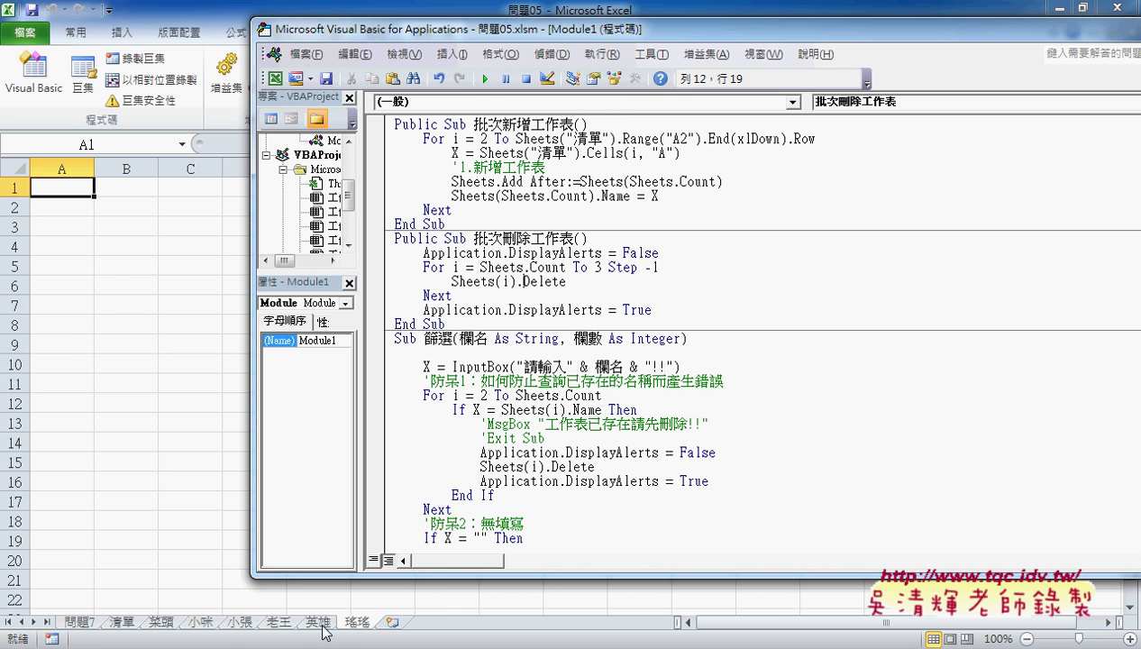
click(487, 81)
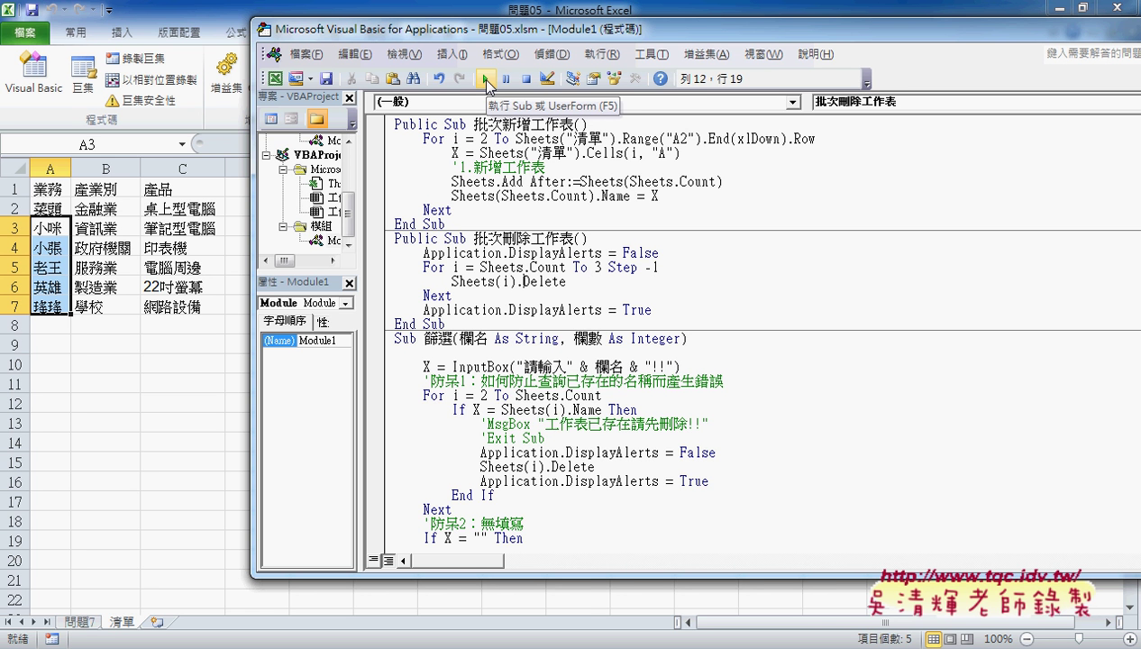
Step: Run 批次新增工作表, then 批次刪除工作表, then 批次新增工作表 again
click(500, 168)
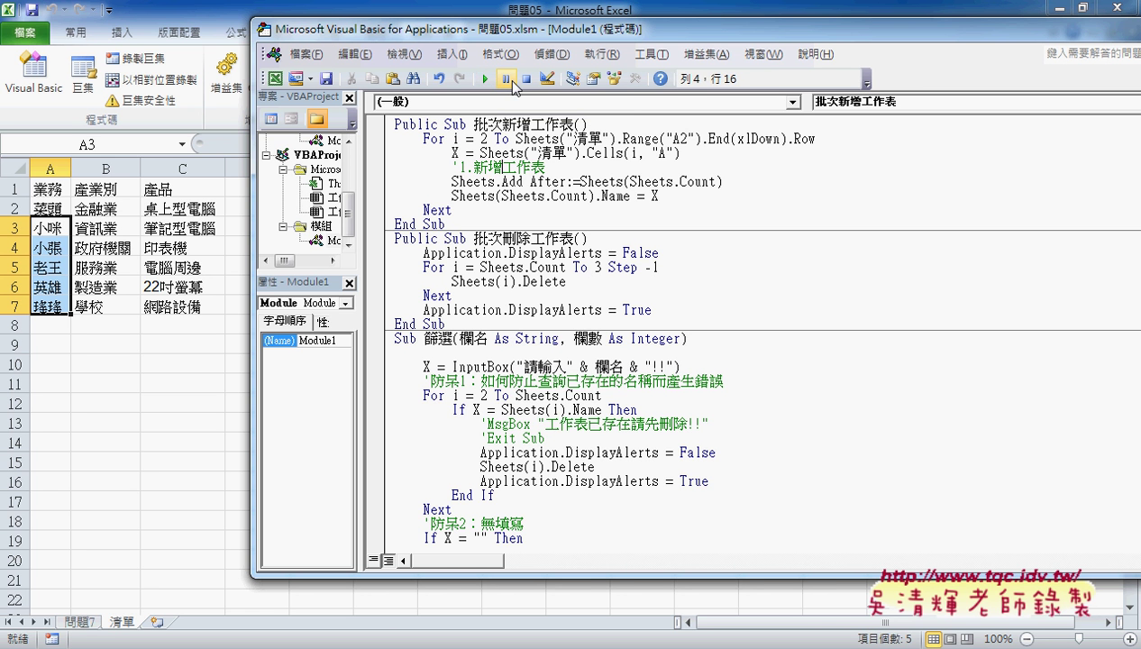
click(485, 79)
click(493, 264)
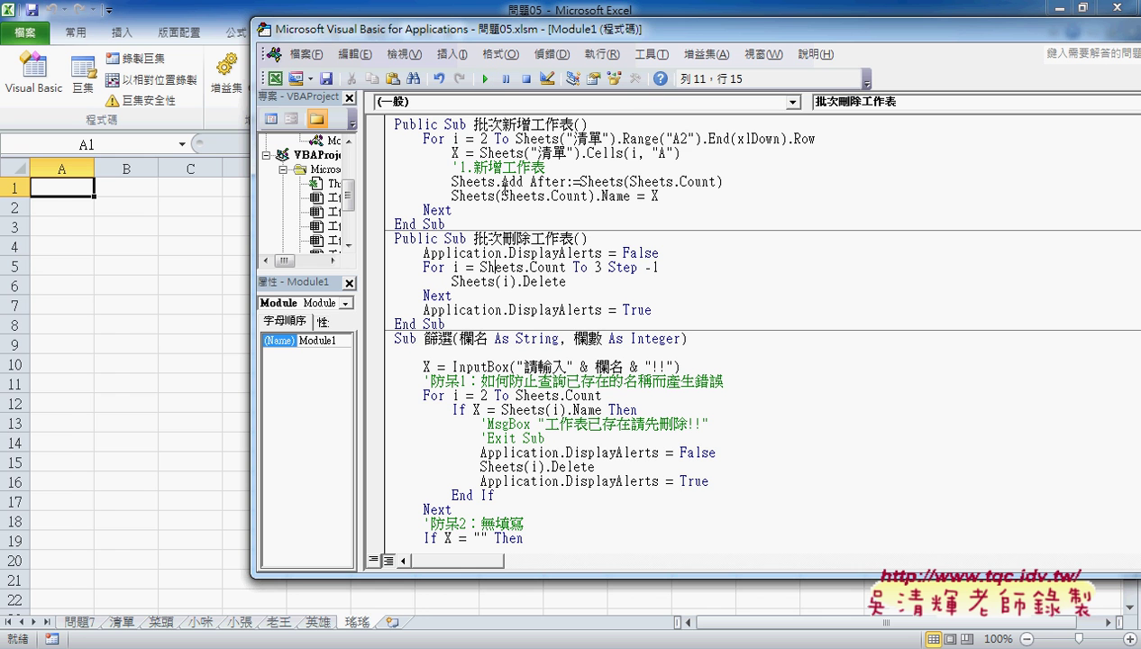
click(487, 80)
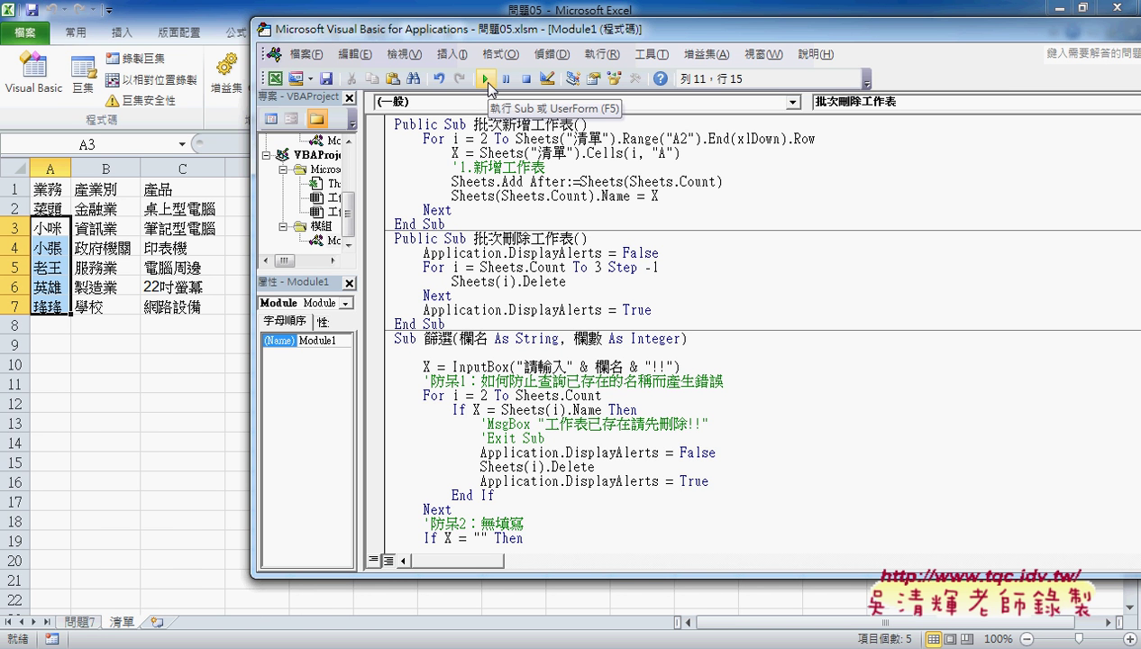
click(516, 168)
click(487, 79)
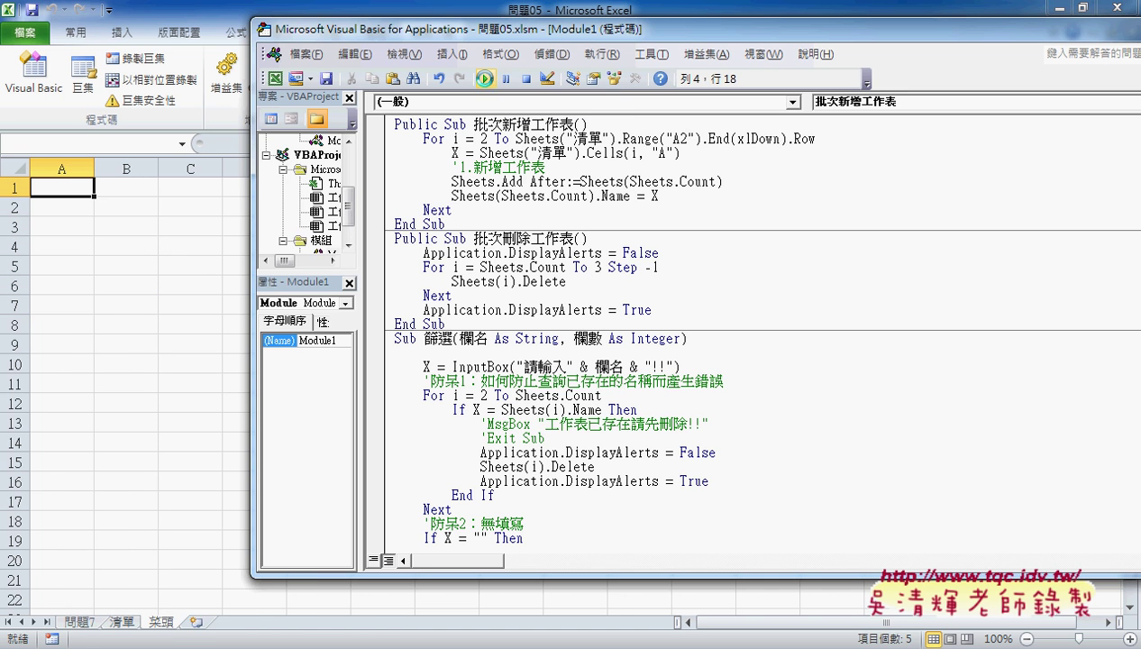
Step: Check the new 菜頭 sheet, then return to Module1 with the caret in 批次刪除工作表
click(164, 624)
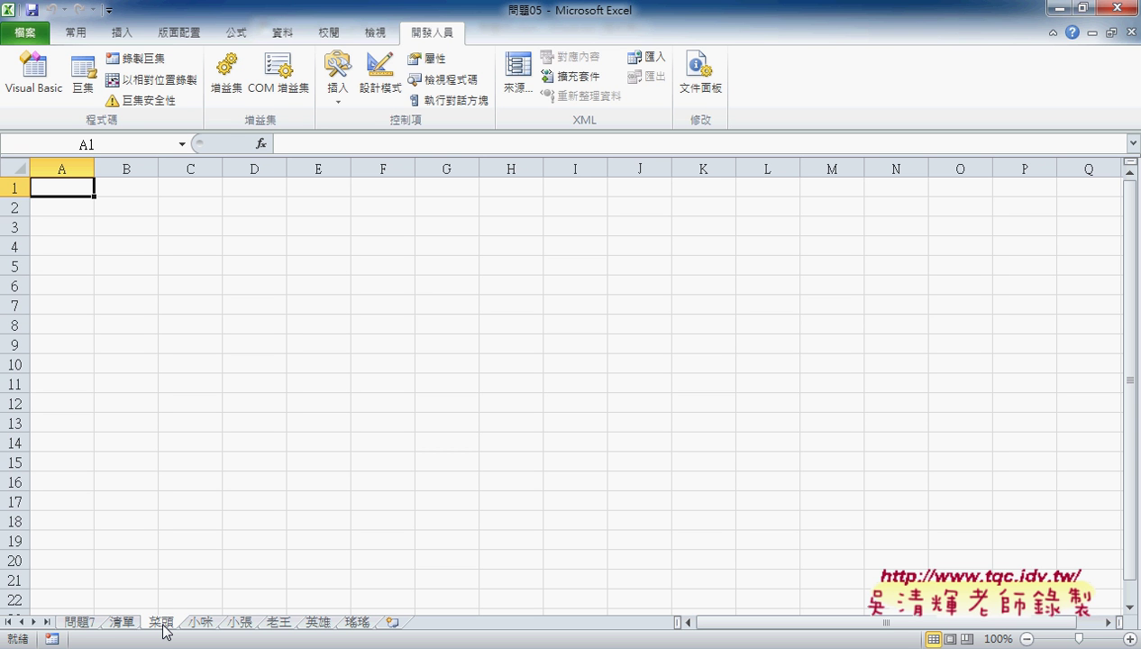
mouse_move(219, 628)
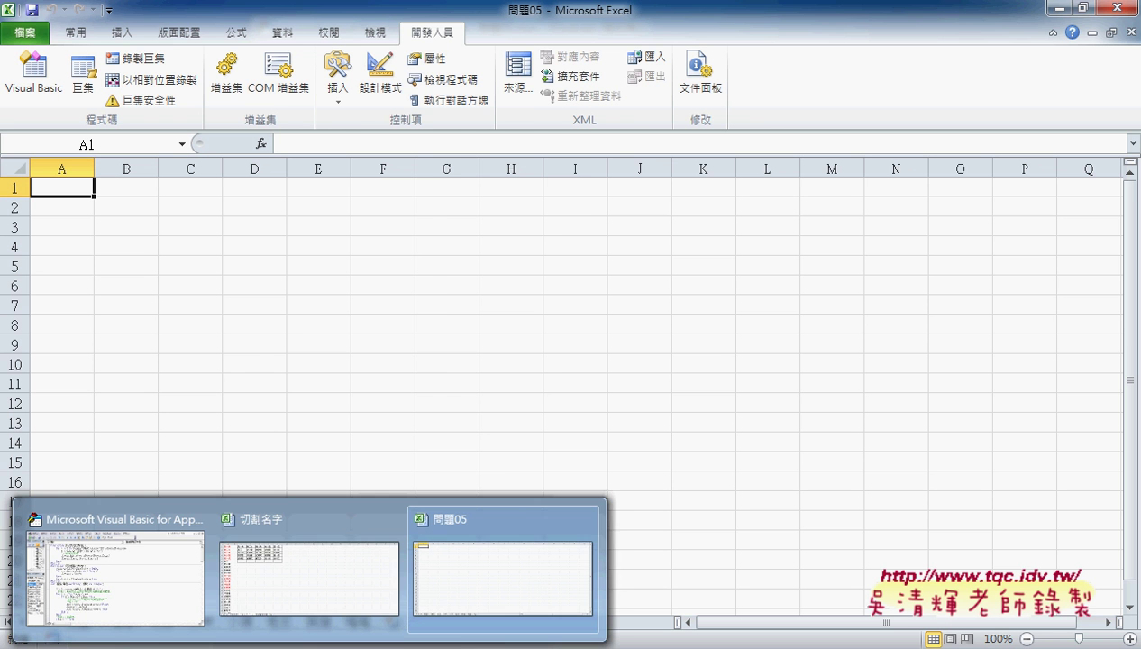
click(116, 575)
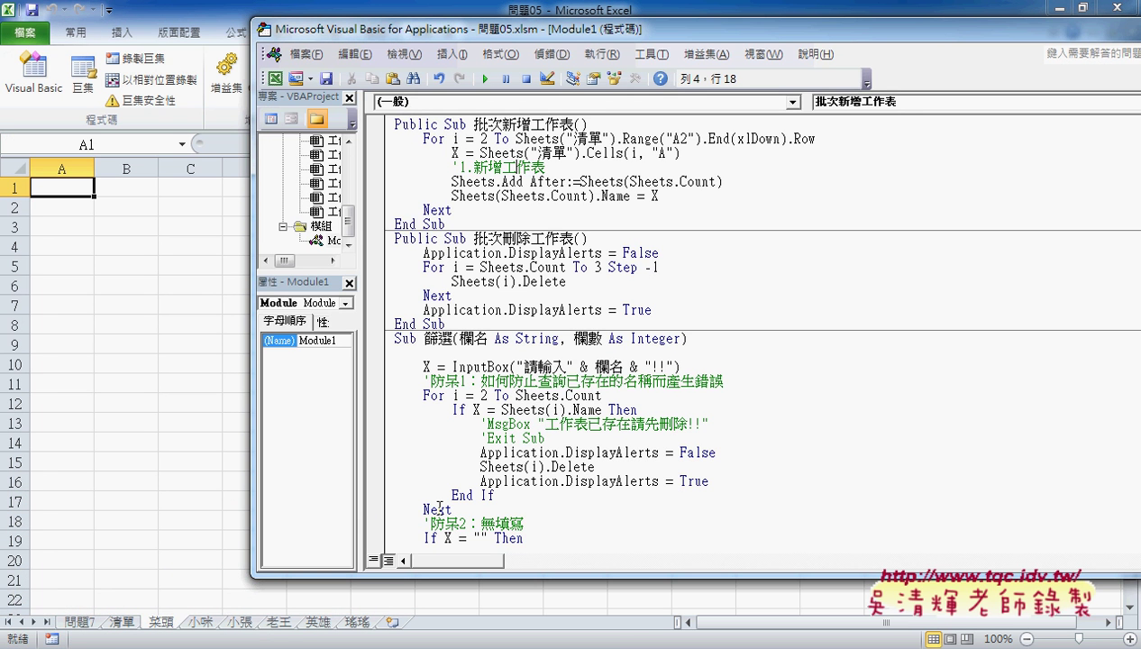
click(528, 282)
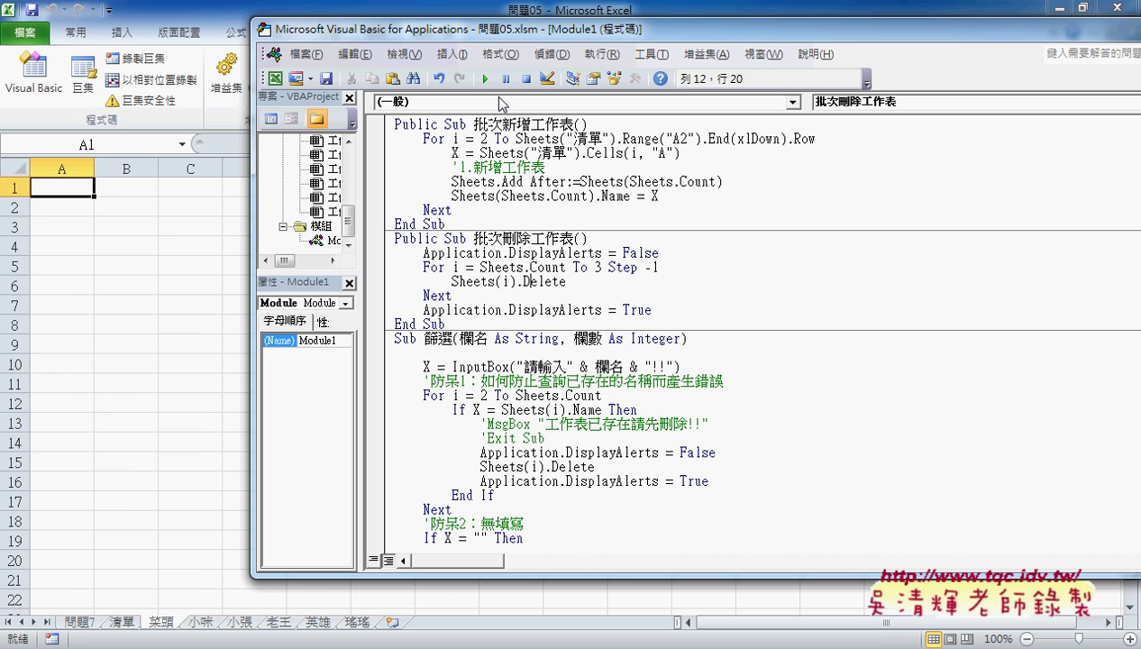
Step: Run 批次刪除工作表 to silently remove the salesperson sheets
click(484, 80)
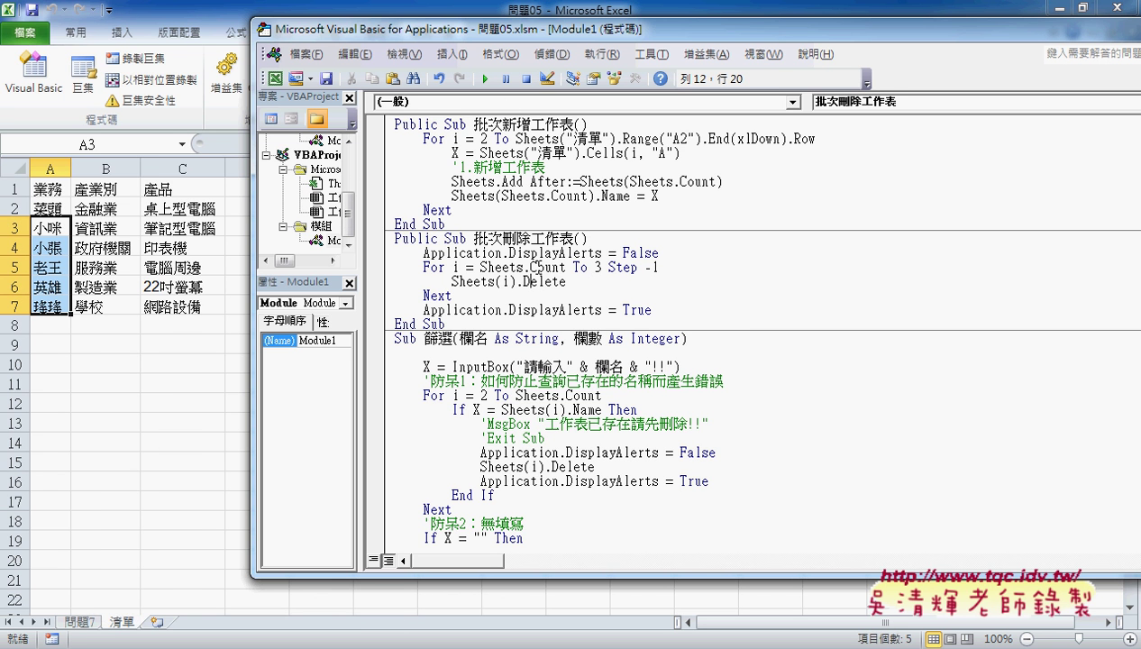
scroll(487, 262, down, 3)
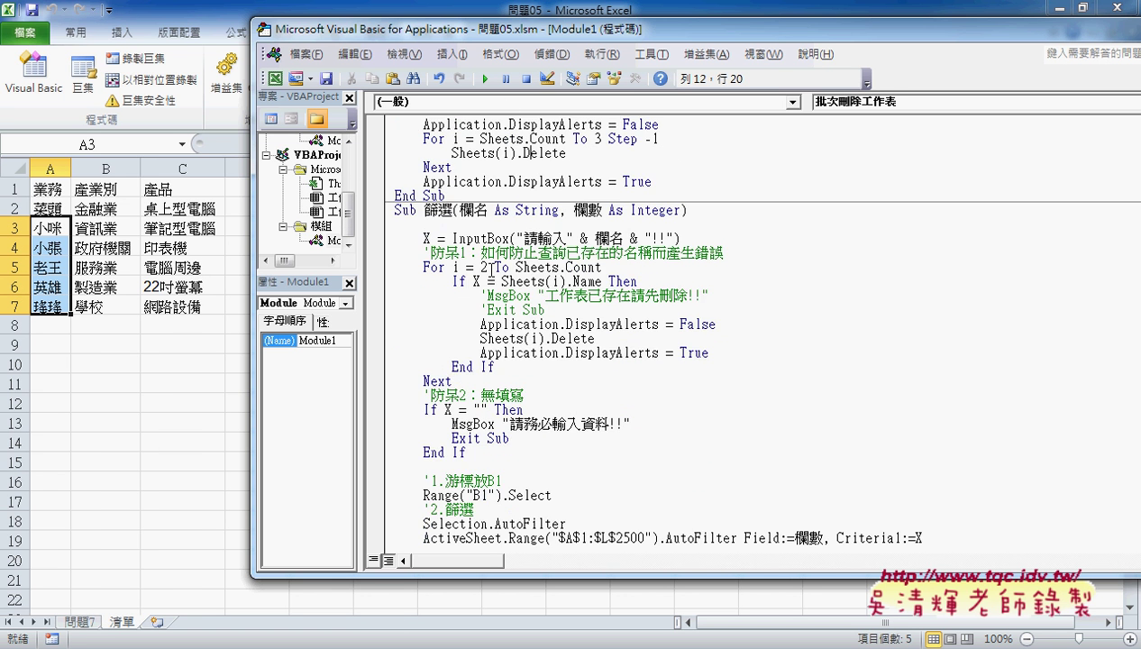
scroll(492, 268, down, 2)
scroll(492, 268, down, 3)
scroll(492, 268, down, 6)
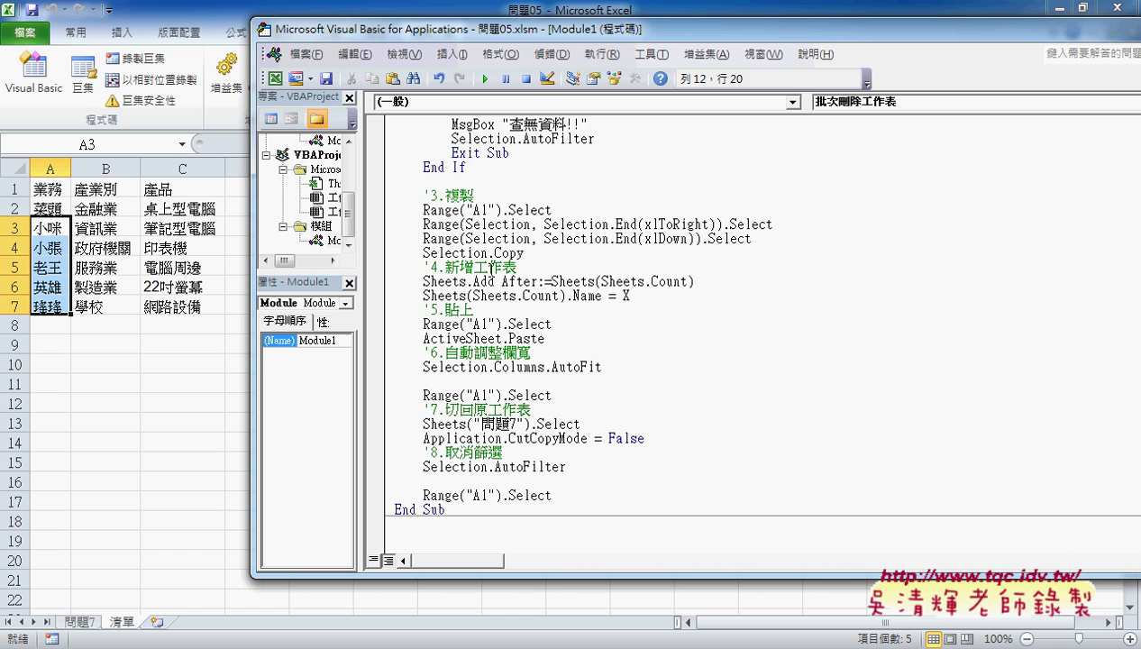
scroll(491, 270, up, 3)
scroll(491, 270, up, 2)
scroll(492, 270, up, 4)
scroll(492, 269, up, 2)
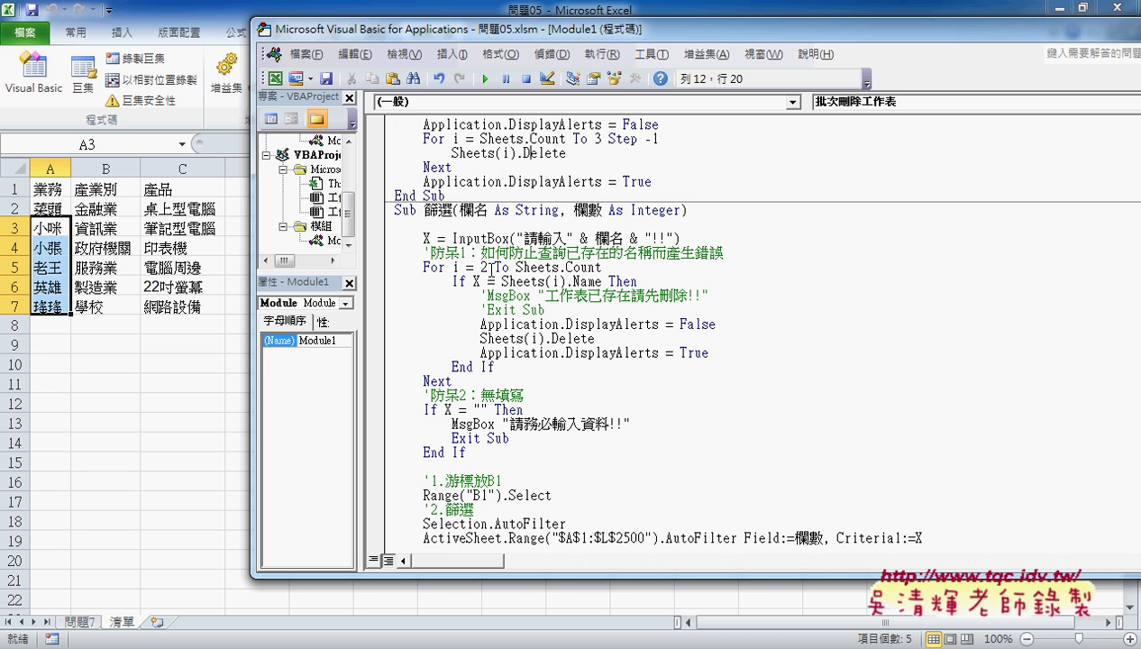
Step: Review the 篩選 procedures in Module1, ending with the caret back in 批次刪除工作表
click(438, 210)
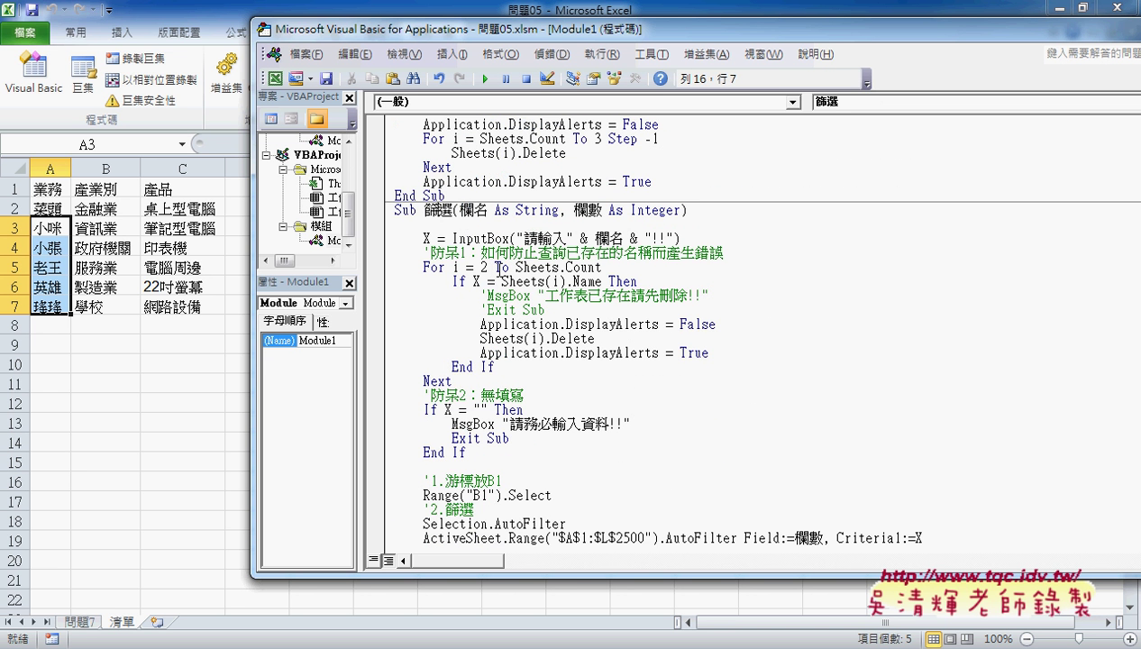
scroll(497, 329, down, 4)
scroll(496, 326, down, 6)
scroll(494, 322, down, 3)
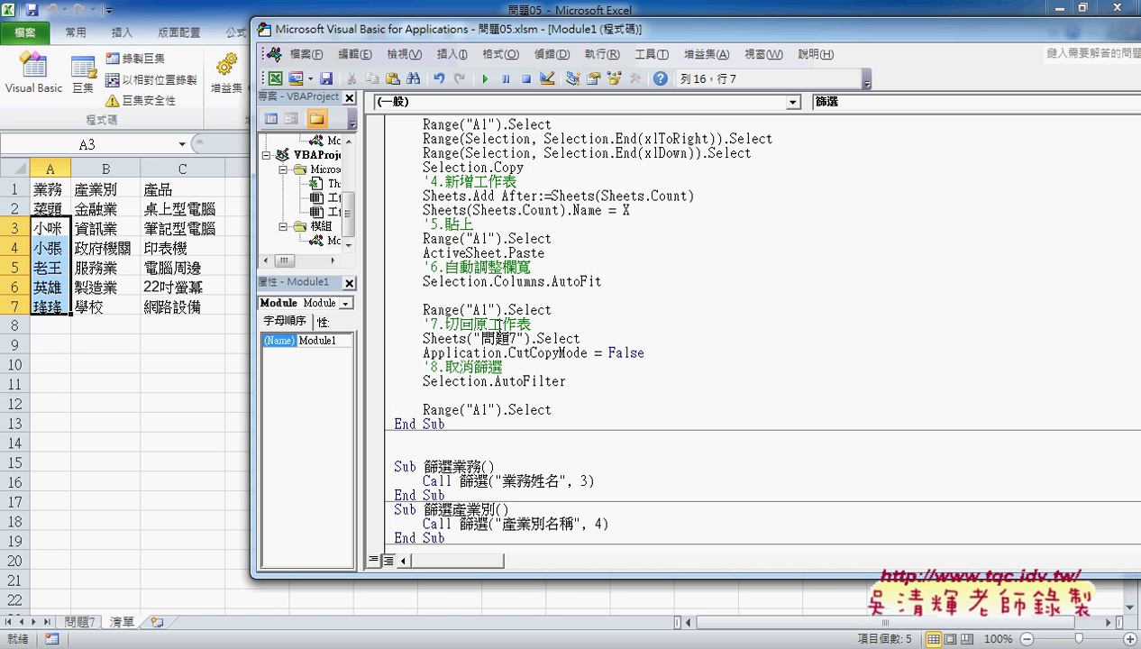
scroll(497, 327, down, 3)
scroll(498, 327, down, 1)
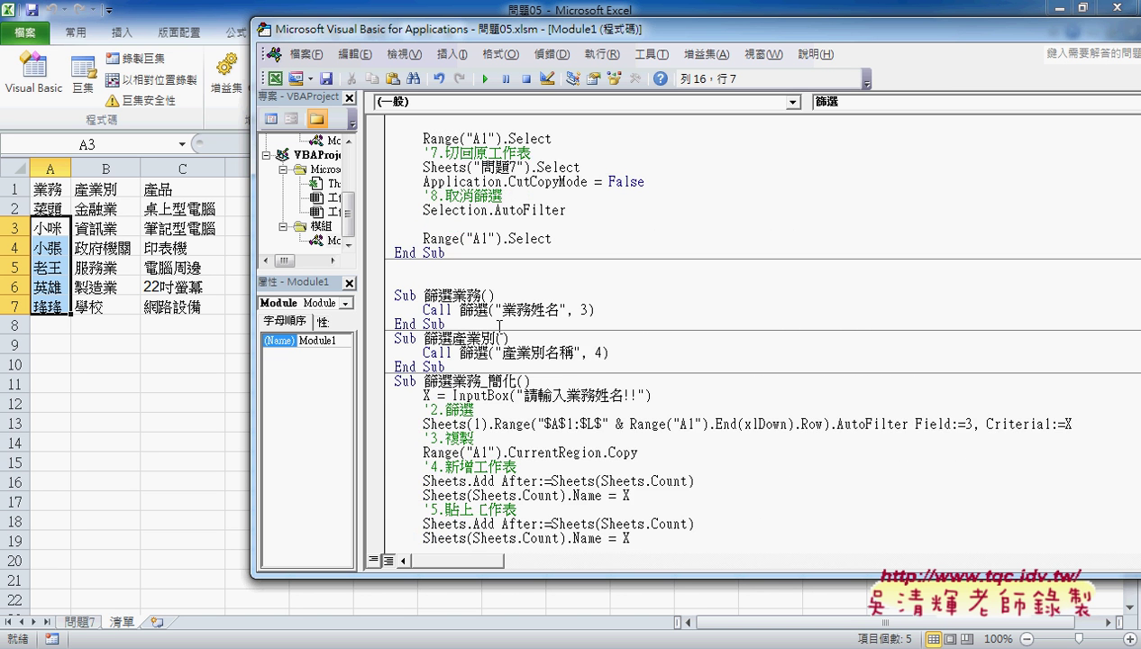
scroll(499, 326, down, 2)
scroll(498, 327, down, 2)
scroll(498, 326, down, 2)
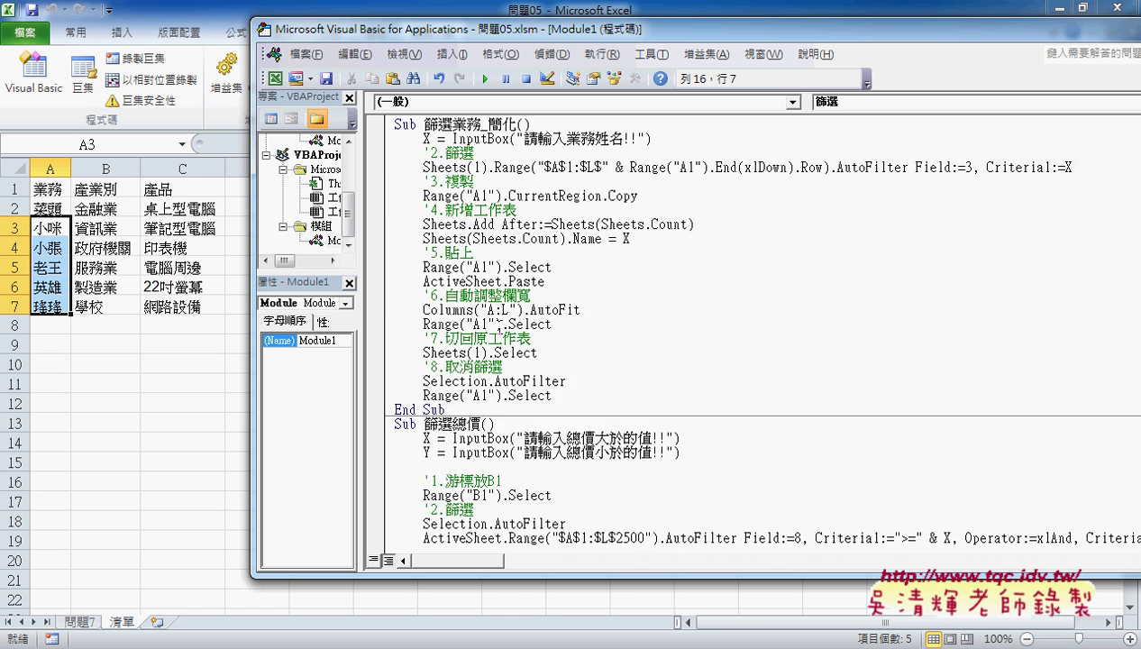
scroll(499, 326, down, 3)
scroll(498, 326, up, 3)
scroll(498, 326, up, 3)
scroll(498, 327, up, 1)
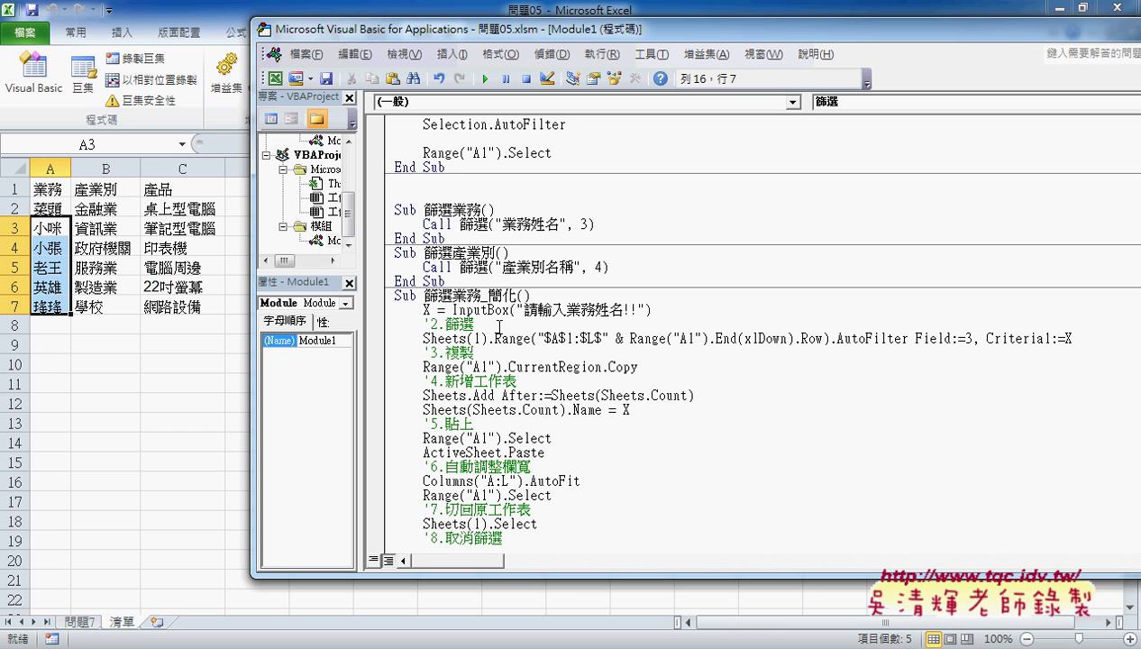
scroll(499, 326, up, 4)
scroll(499, 326, up, 10)
scroll(499, 326, up, 7)
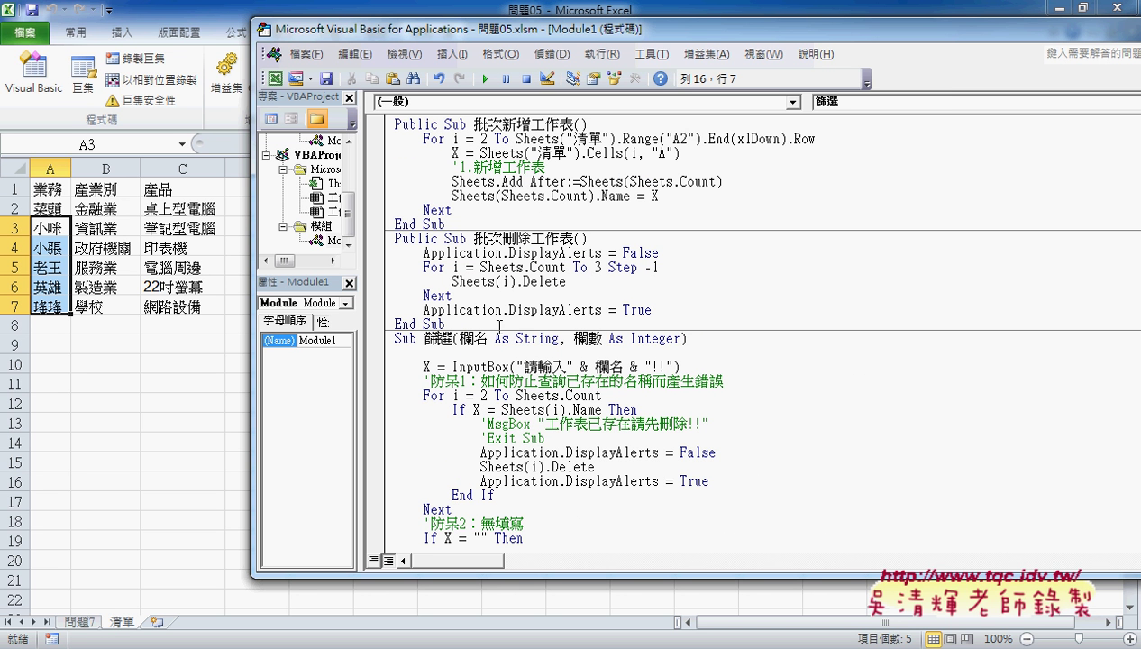
click(554, 238)
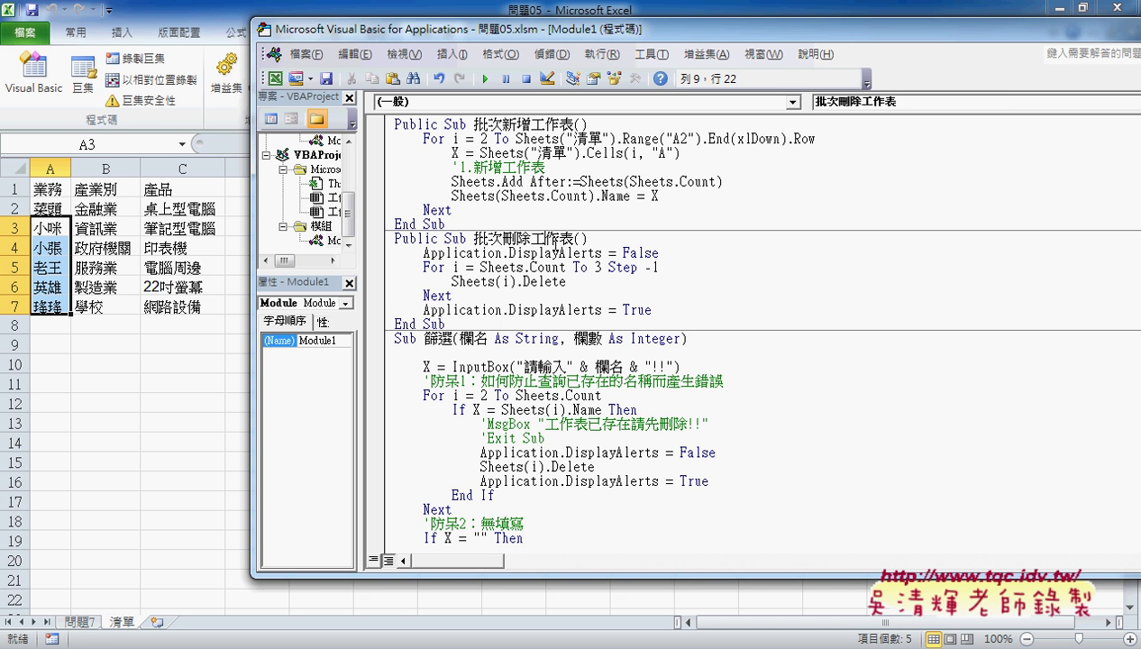